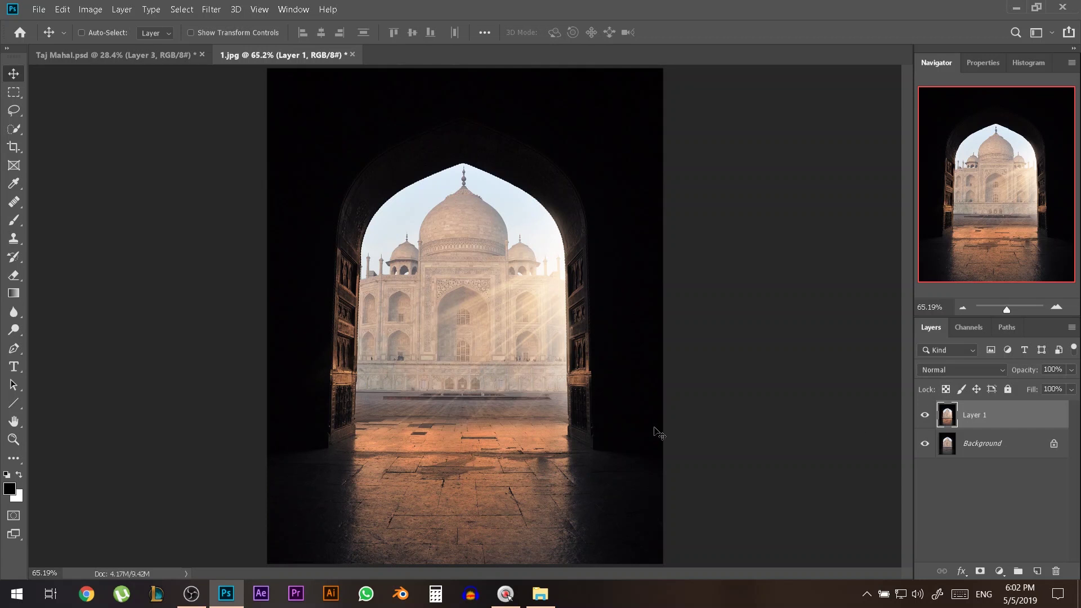
# - Delete Layer 1 from 1.jpg and close that document without saving, returning to Taj Mahal.psd
pyautogui.press('BackSpace')
pyautogui.press('BackSpace')
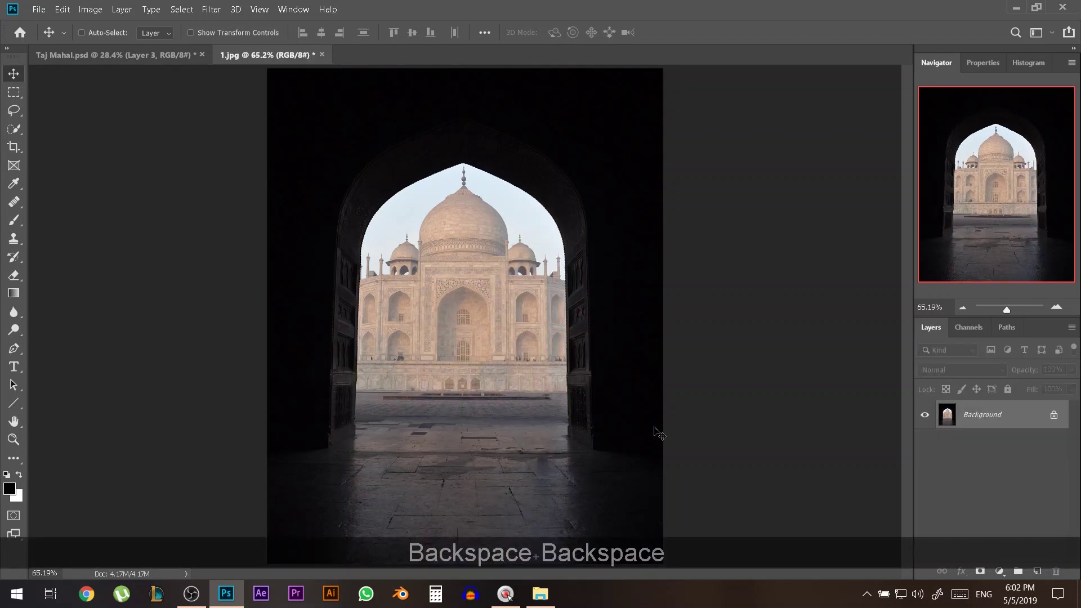
pyautogui.click(322, 54)
pyautogui.click(560, 232)
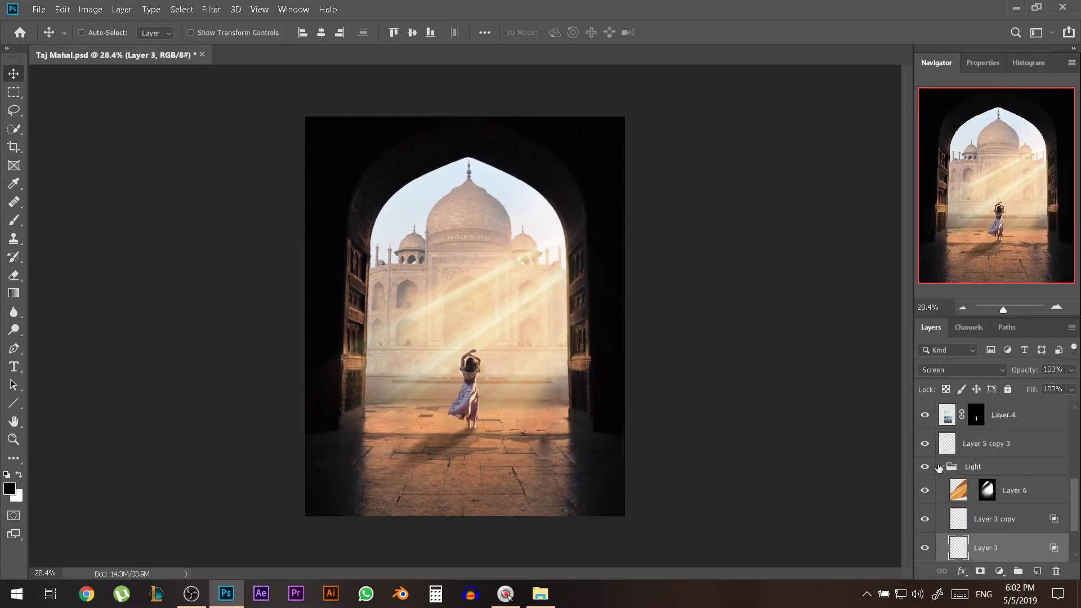
# - Collapse the Light group, check it by toggling its visibility, and show the Curves and Gradient Map layers above it
pyautogui.click(940, 468)
pyautogui.click(924, 523)
pyautogui.click(925, 524)
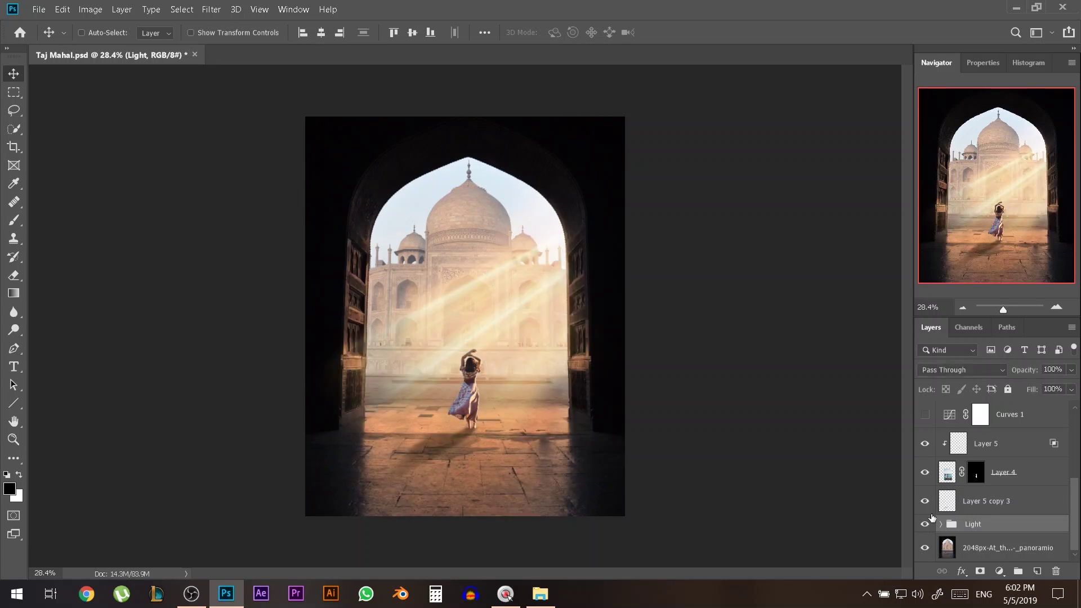
pyautogui.scroll(3, 974, 507)
pyautogui.scroll(2, 927, 401)
pyautogui.click(925, 415)
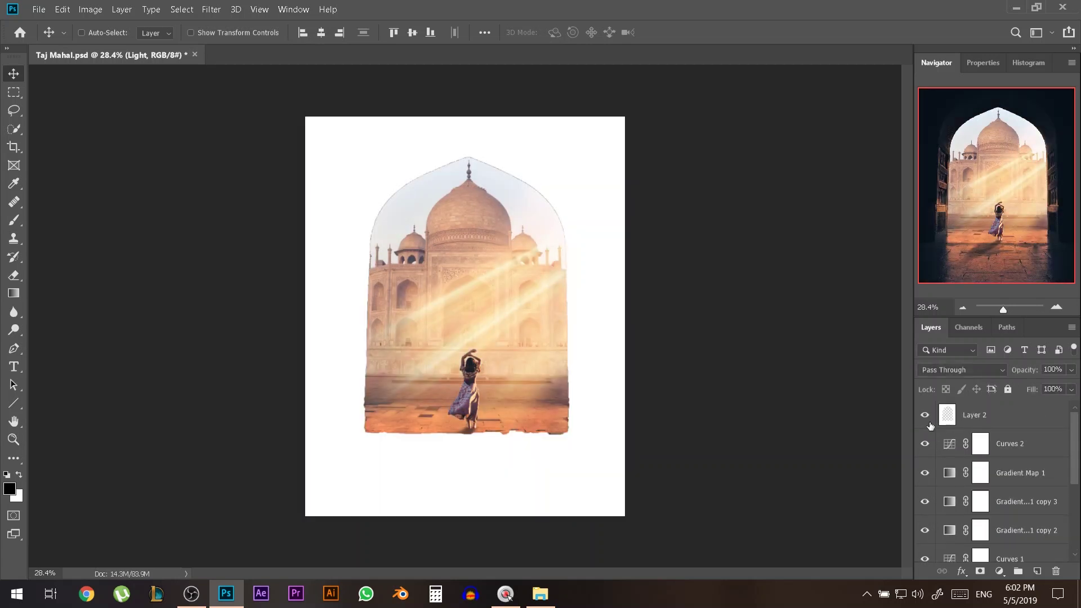
# - Toggle the Light group's visibility repeatedly to compare the image with and without the lighting
pyautogui.scroll(-5, 1002, 468)
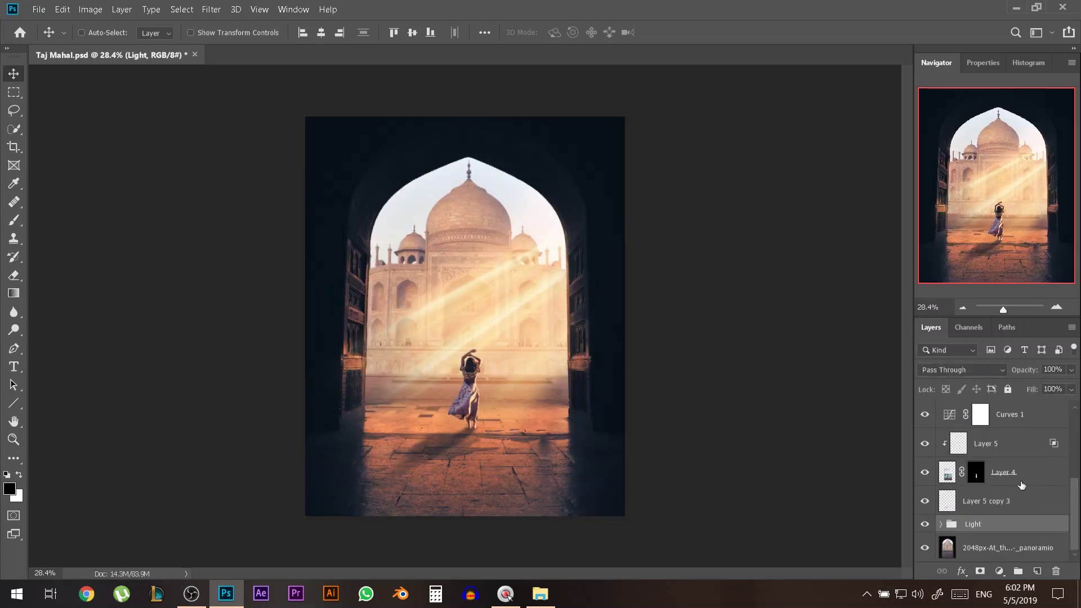
pyautogui.click(928, 525)
pyautogui.click(928, 525)
pyautogui.click(928, 525)
pyautogui.click(928, 525)
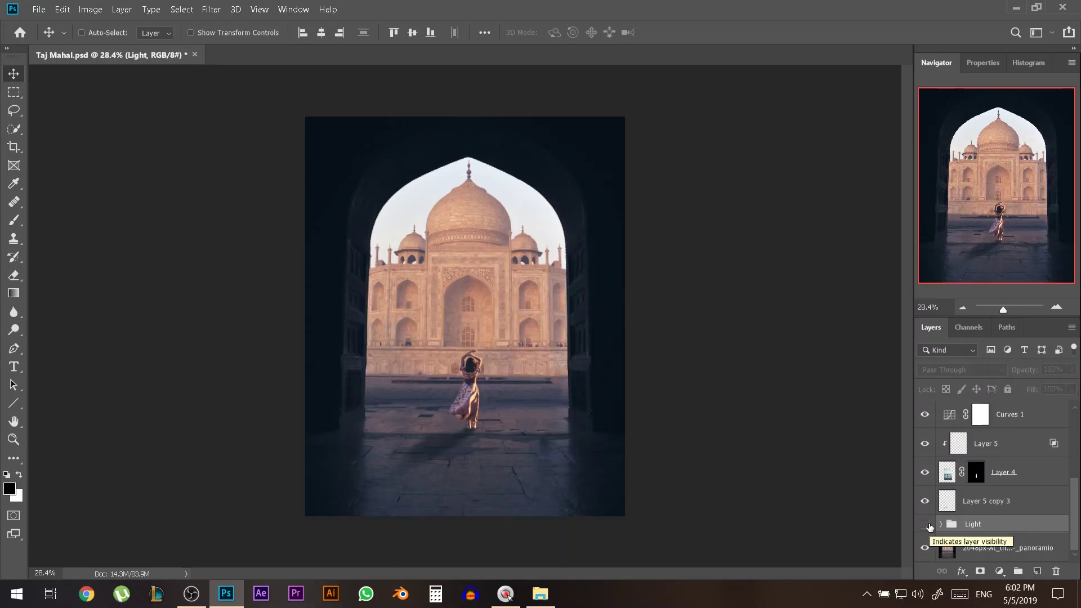
pyautogui.click(929, 526)
pyautogui.click(929, 526)
pyautogui.click(929, 526)
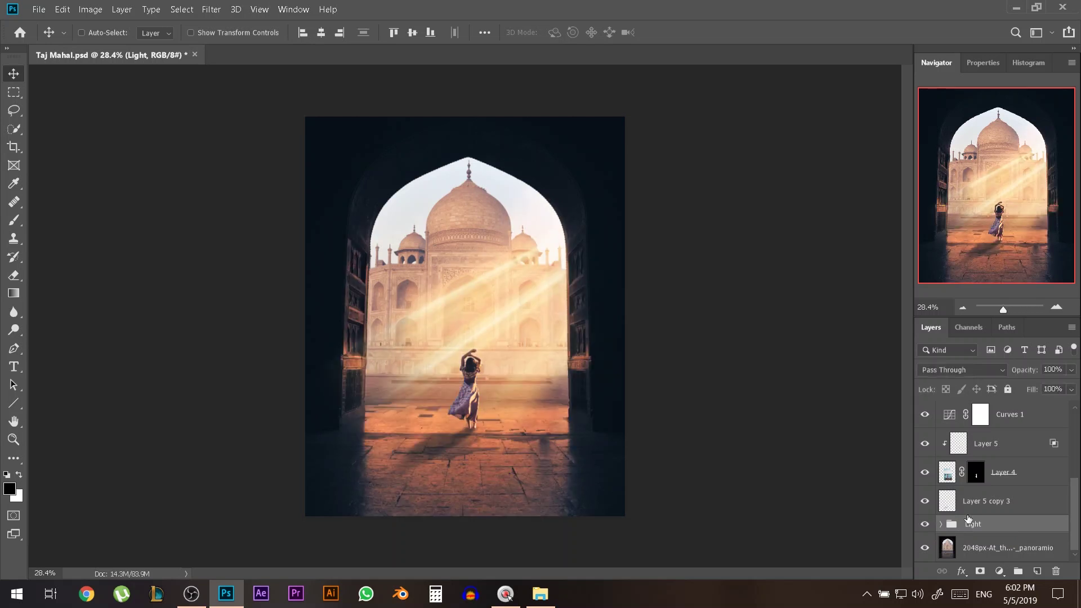
# - Hide the Curves and Gradient Map adjustment layers and move Layer 2 directly below Curves 1 in the layer stack
pyautogui.scroll(4, 966, 507)
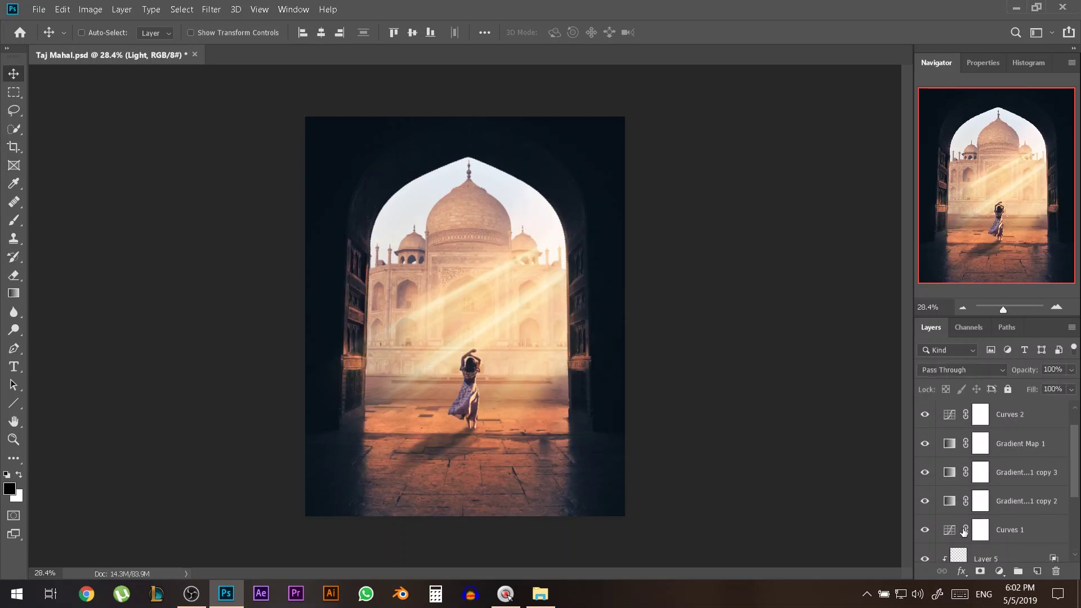
pyautogui.scroll(1, 927, 427)
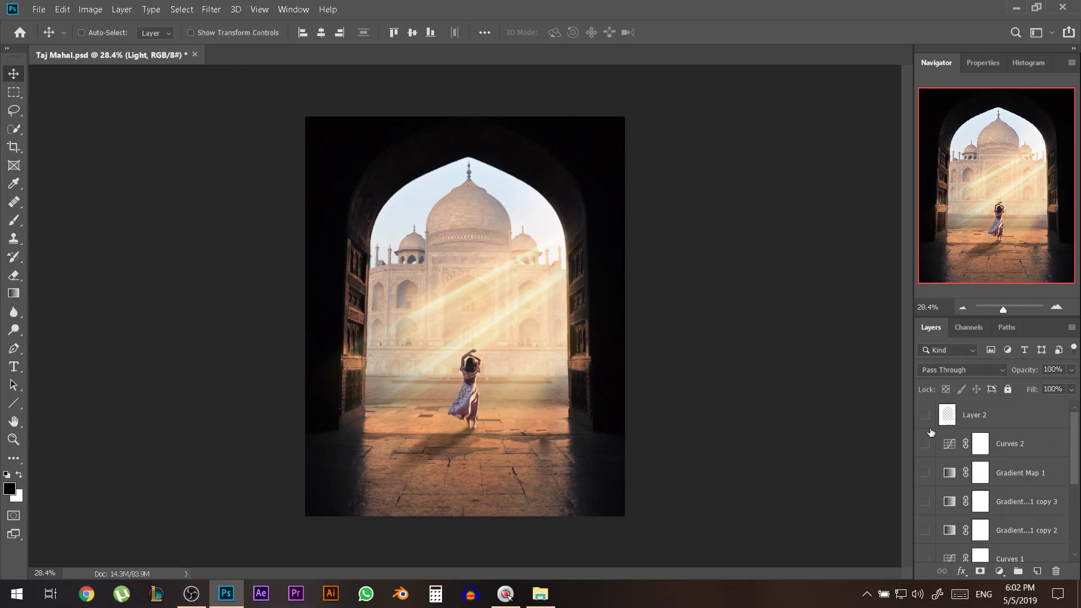
pyautogui.moveTo(980, 422); pyautogui.dragTo(953, 555)
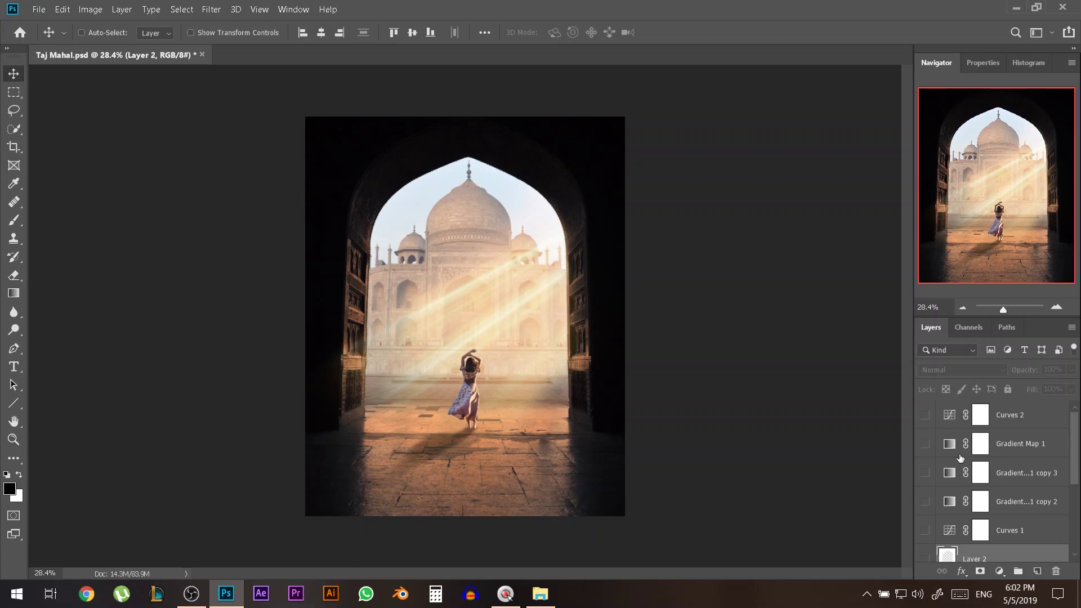
pyautogui.click(924, 528)
pyautogui.click(924, 418)
# - Expand the Light group and toggle its individual layers to examine what each contributes to the lighting
pyautogui.scroll(-5, 975, 539)
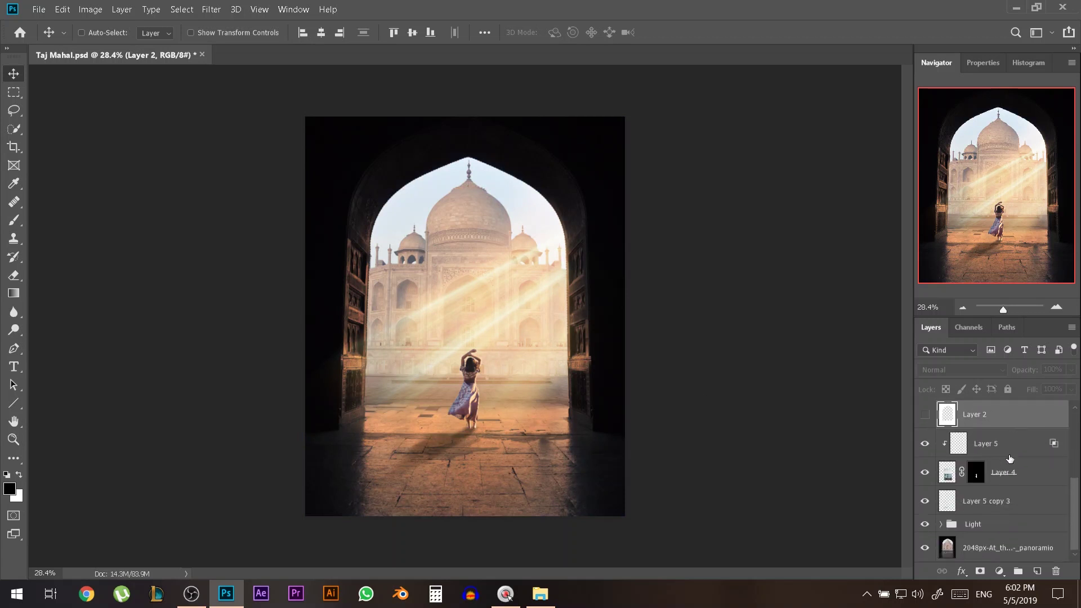
pyautogui.click(943, 524)
pyautogui.scroll(-3, 1000, 456)
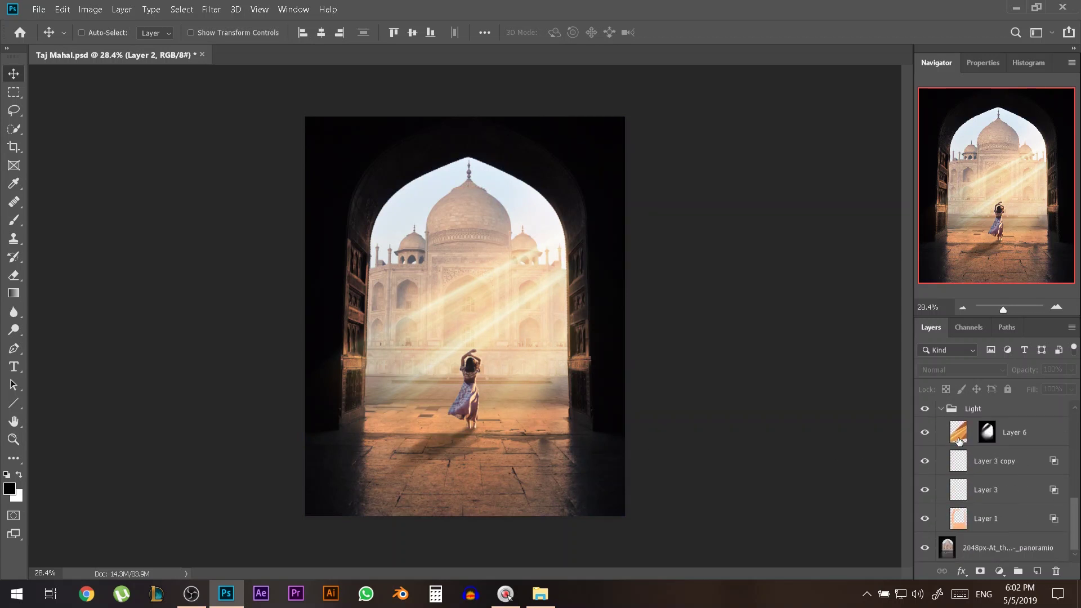
pyautogui.click(925, 518)
pyautogui.click(925, 518)
pyautogui.click(925, 490)
pyautogui.click(925, 489)
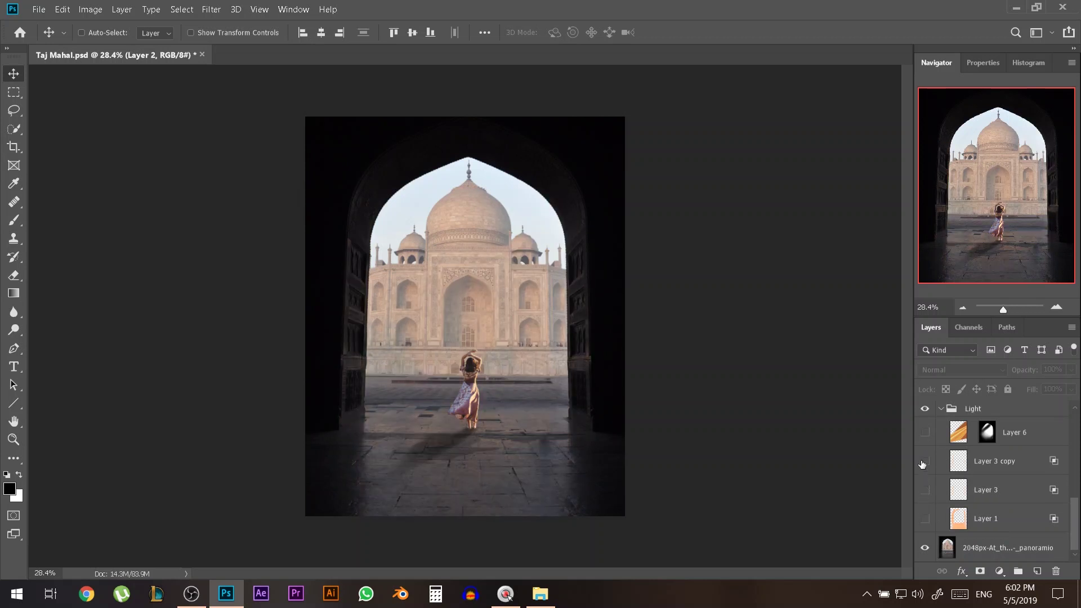
pyautogui.click(925, 433)
pyautogui.click(925, 433)
# - Delete Layer 6, Layer 3 copy, Layer 3 and Layer 1 from the Light group, leaving the group empty
pyautogui.click(1008, 439)
pyautogui.keyDown('shift'); pyautogui.click(987, 521); pyautogui.keyUp('shift')
pyautogui.hotkey('shift', 'BackSpace')
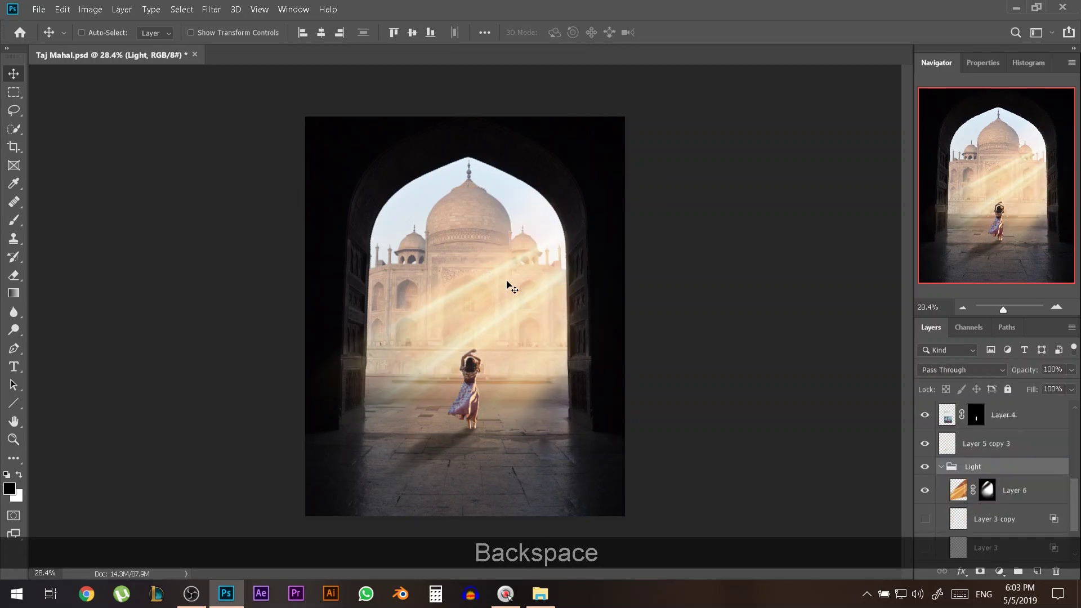
pyautogui.hotkey('ctrl', 'd')
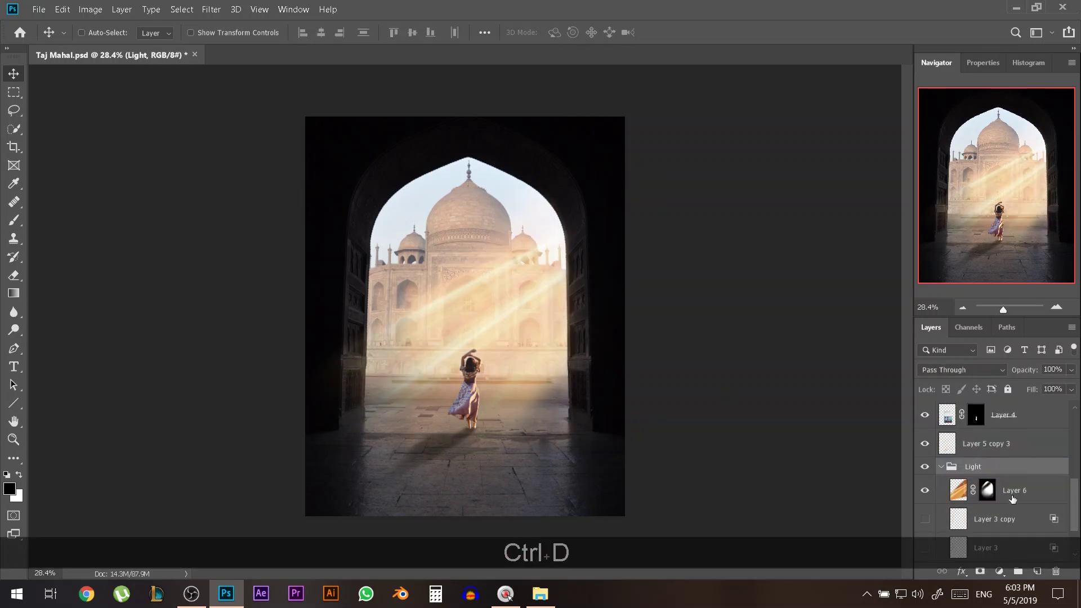
pyautogui.press('BackSpace')
pyautogui.press('BackSpace')
pyautogui.press('BackSpace')
pyautogui.press('BackSpace')
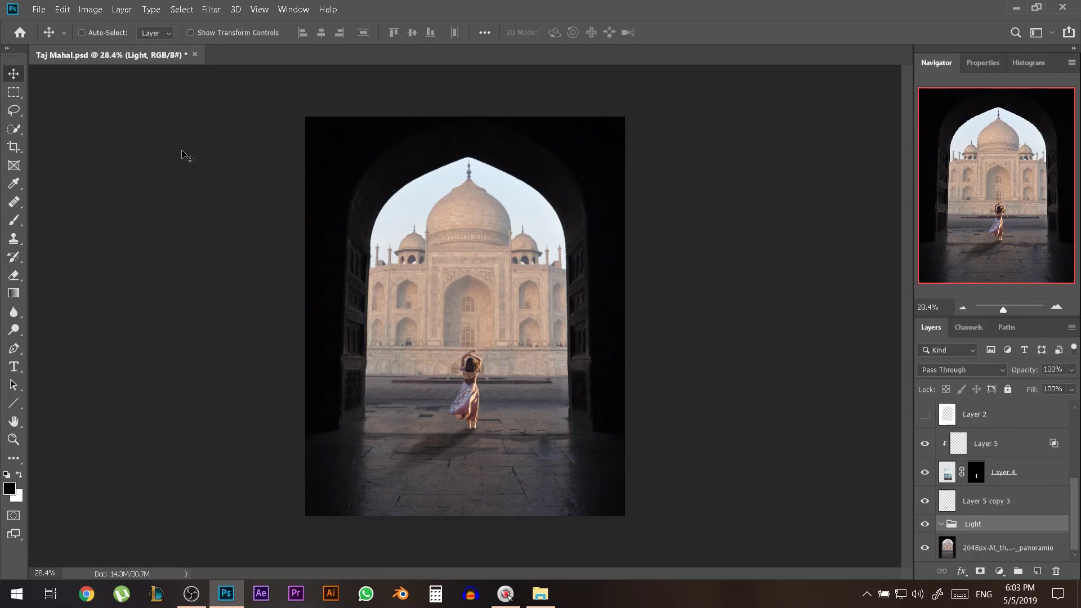
pyautogui.click(14, 91)
pyautogui.moveTo(365, 226); pyautogui.dragTo(426, 309)
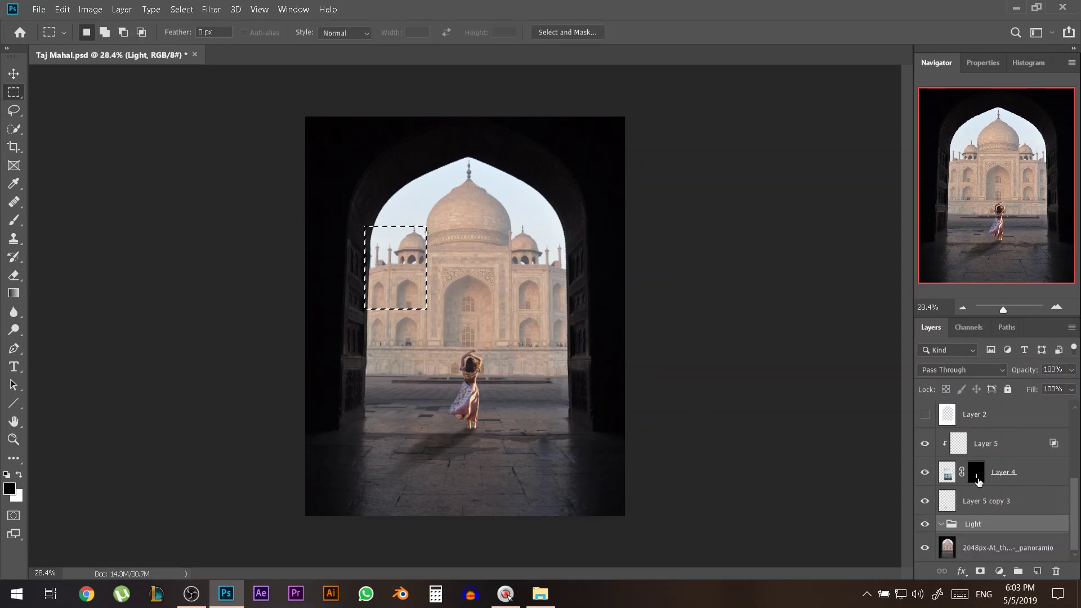
pyautogui.press('ctrl')
pyautogui.hotkey('ctrl', 'd')
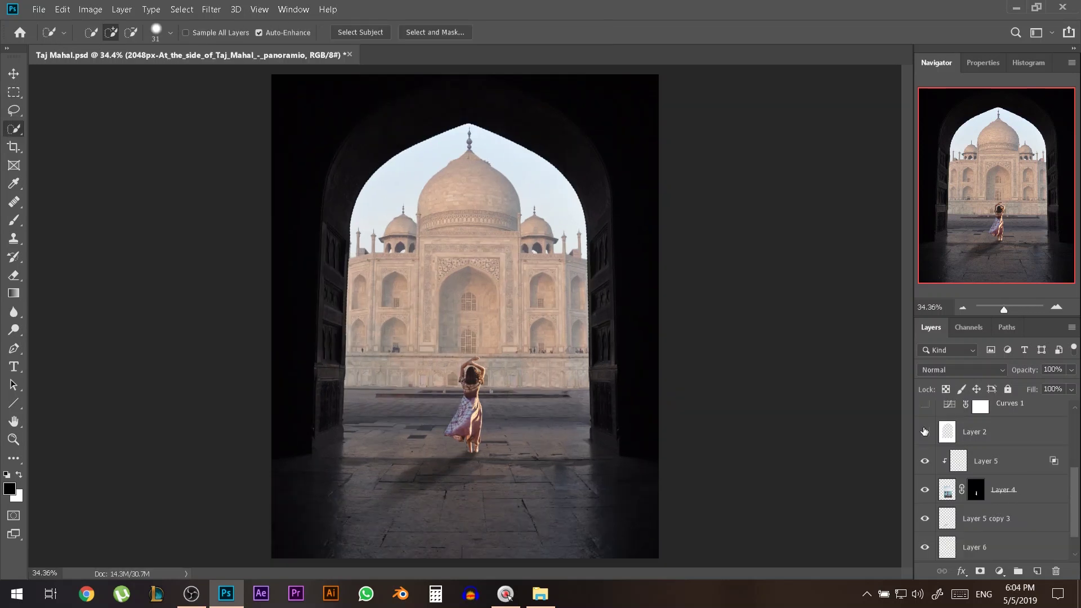
# - Show Layer 2, load its outline as a selection to examine the arch shape, and clear the selection and hide the layer again
pyautogui.click(926, 433)
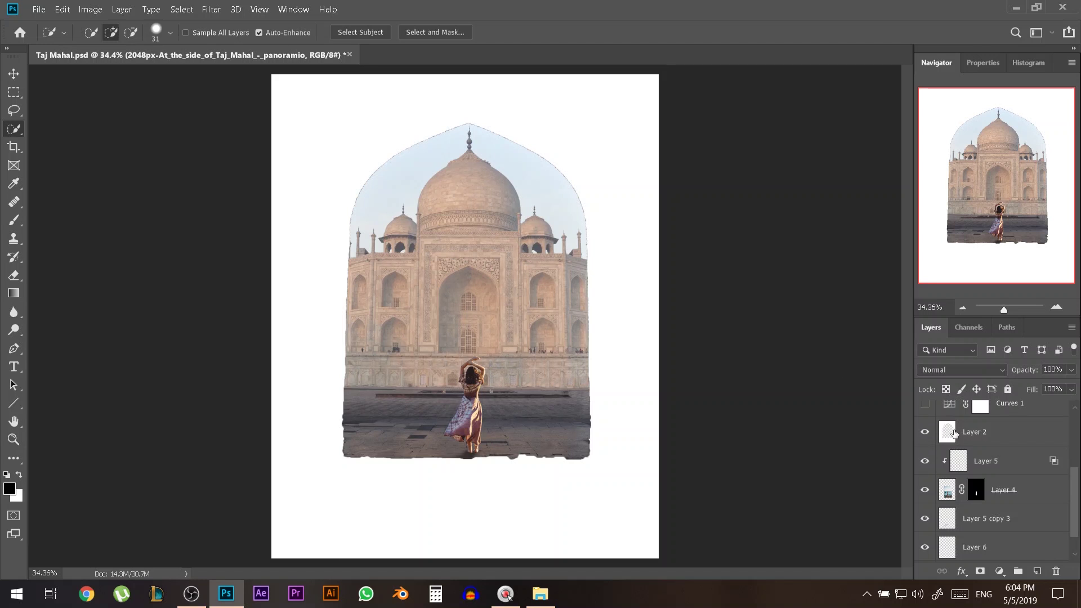
pyautogui.press('ctrl')
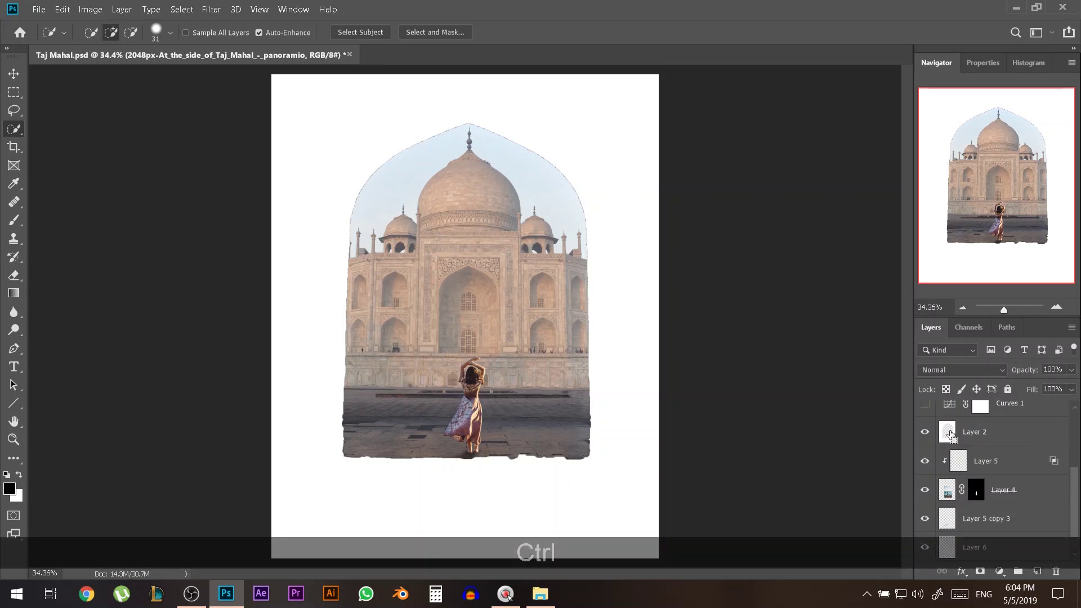
pyautogui.keyDown('ctrl'); pyautogui.click(951, 434); pyautogui.keyUp('ctrl')
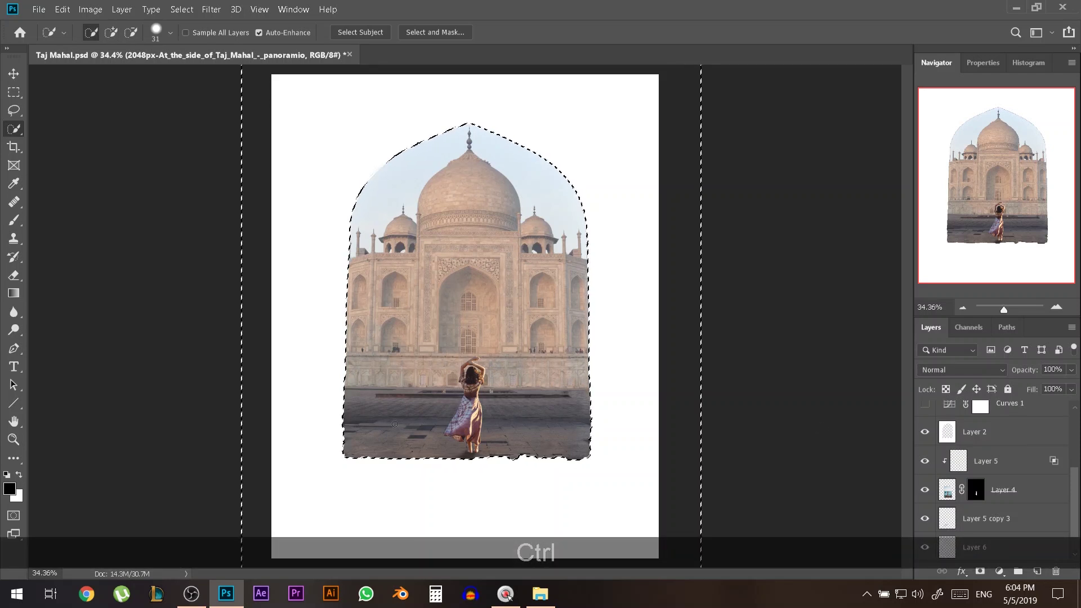
pyautogui.hotkey('ctrl', 'd')
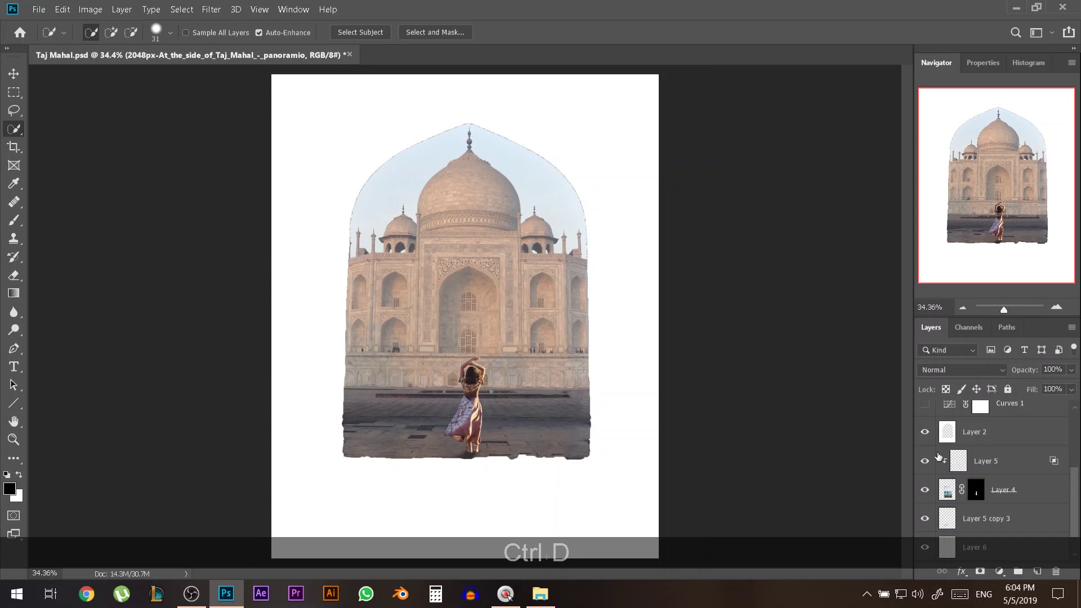
pyautogui.click(925, 435)
# - Select the dark archway, doors and foreground floor of the panoramio photo layer with Quick Selection, subtracting the bright arch opening
pyautogui.scroll(-1, 994, 502)
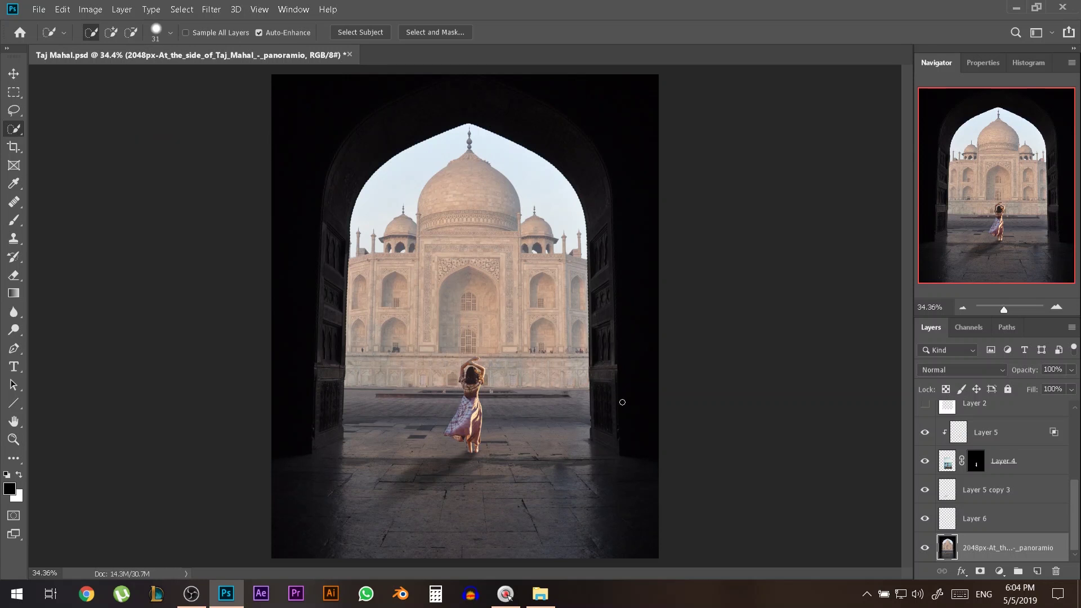
pyautogui.moveTo(622, 339)
pyautogui.mouseDown()
pyautogui.moveTo(611, 277)
pyautogui.moveTo(610, 430)
pyautogui.moveTo(612, 243)
pyautogui.moveTo(592, 136)
pyautogui.mouseUp()
pyautogui.press('shift')
pyautogui.moveTo(398, 106); pyautogui.dragTo(324, 149)
pyautogui.moveTo(315, 433); pyautogui.dragTo(317, 454)
pyautogui.press('alt')
pyautogui.moveTo(512, 413)
pyautogui.mouseDown()
pyautogui.moveTo(528, 410)
pyautogui.moveTo(502, 193)
pyautogui.mouseUp()
pyautogui.moveTo(515, 350); pyautogui.dragTo(518, 368)
pyautogui.click(563, 406)
pyautogui.moveTo(563, 407)
pyautogui.mouseDown()
pyautogui.moveTo(560, 422)
pyautogui.moveTo(456, 423)
pyautogui.moveTo(401, 402)
pyautogui.mouseUp()
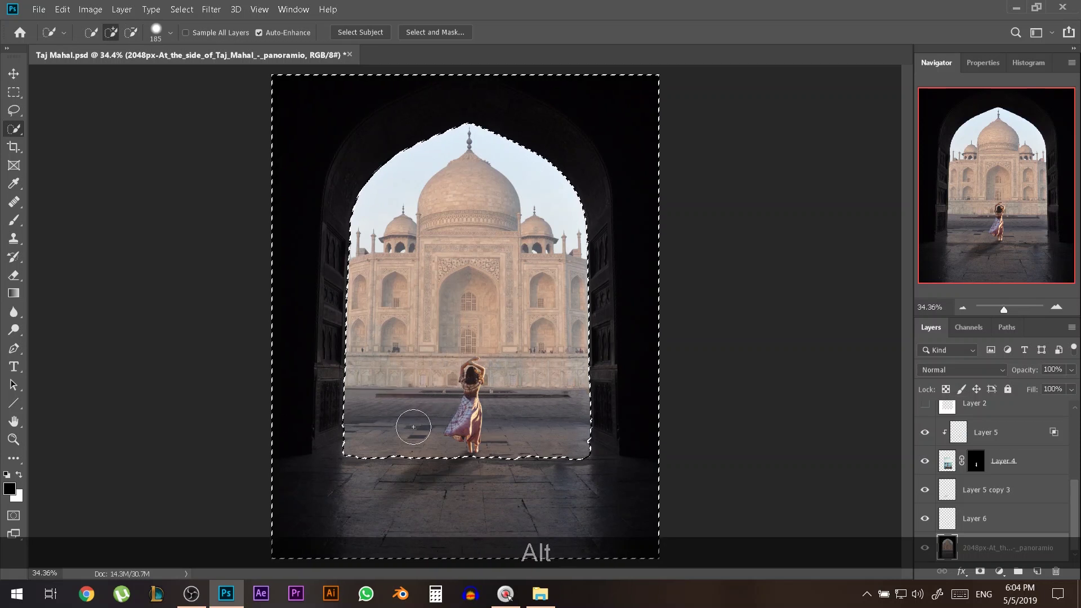
# - Compare the archway selection with the white shape on Layer 2 by toggling that layer's visibility, leaving it hidden
pyautogui.scroll(2, 991, 479)
pyautogui.click(925, 462)
pyautogui.click(924, 466)
pyautogui.click(924, 466)
pyautogui.click(924, 466)
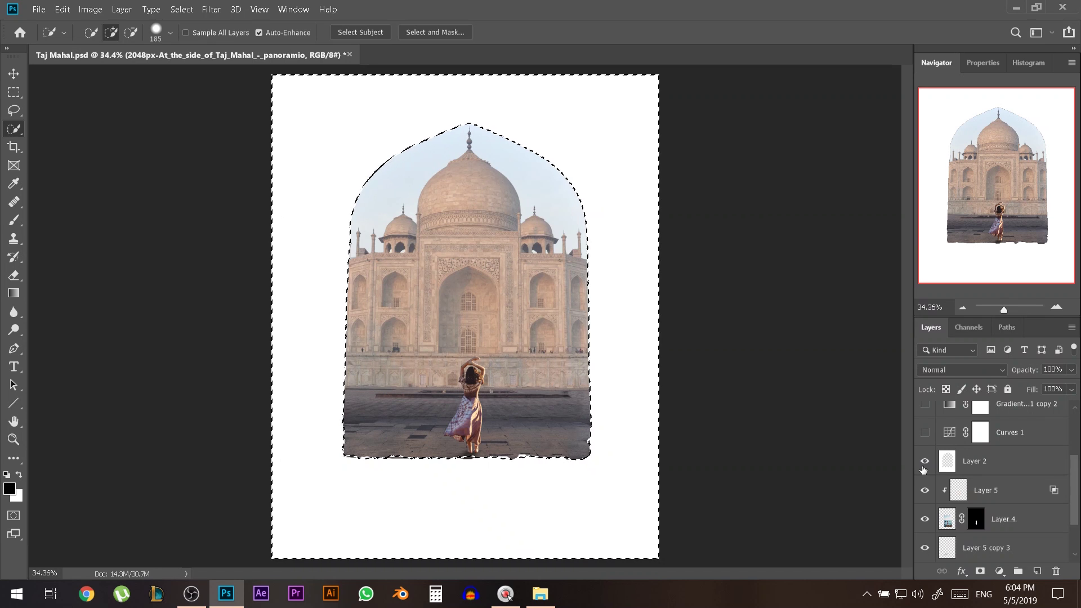
pyautogui.click(924, 466)
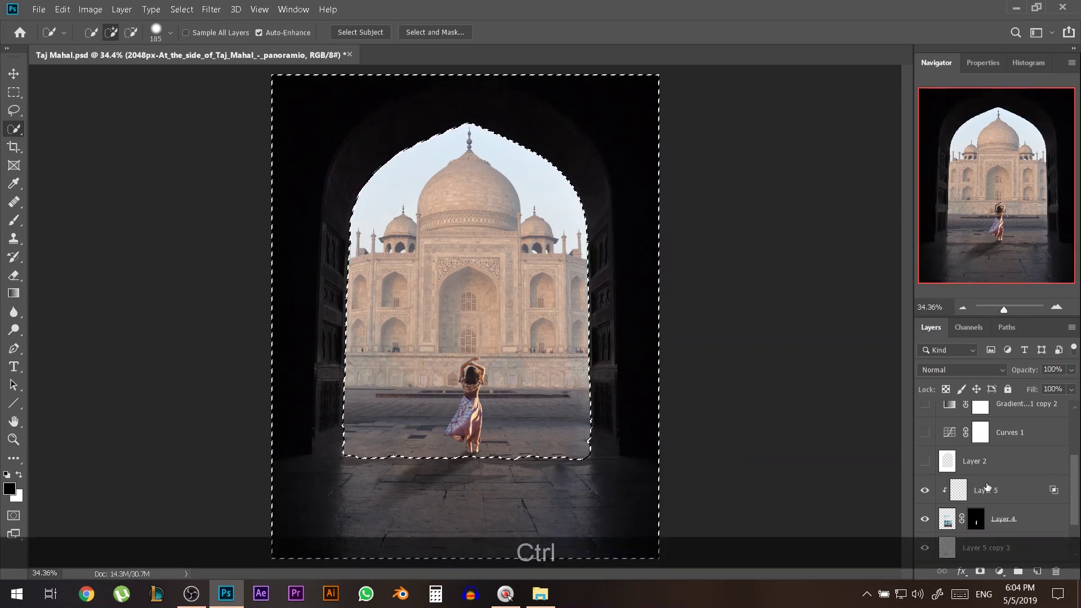
# - Fill the archway selection with black on a new layer above Layer 5, deselect, and delete the old white Layer 2
pyautogui.hotkey('ctrl', 'j')
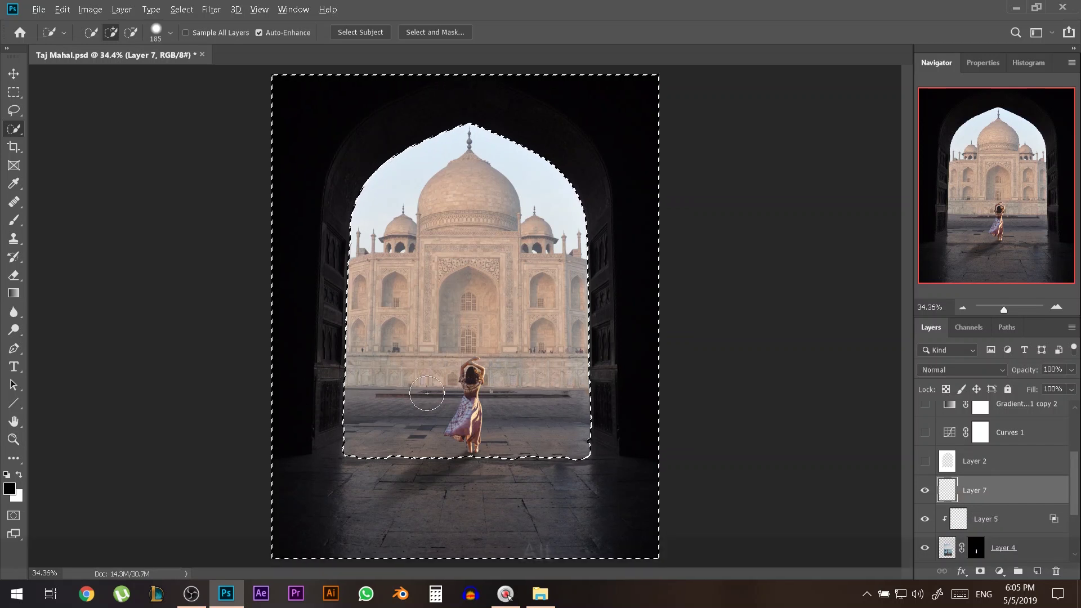
pyautogui.hotkey('alt', 'BackSpace')
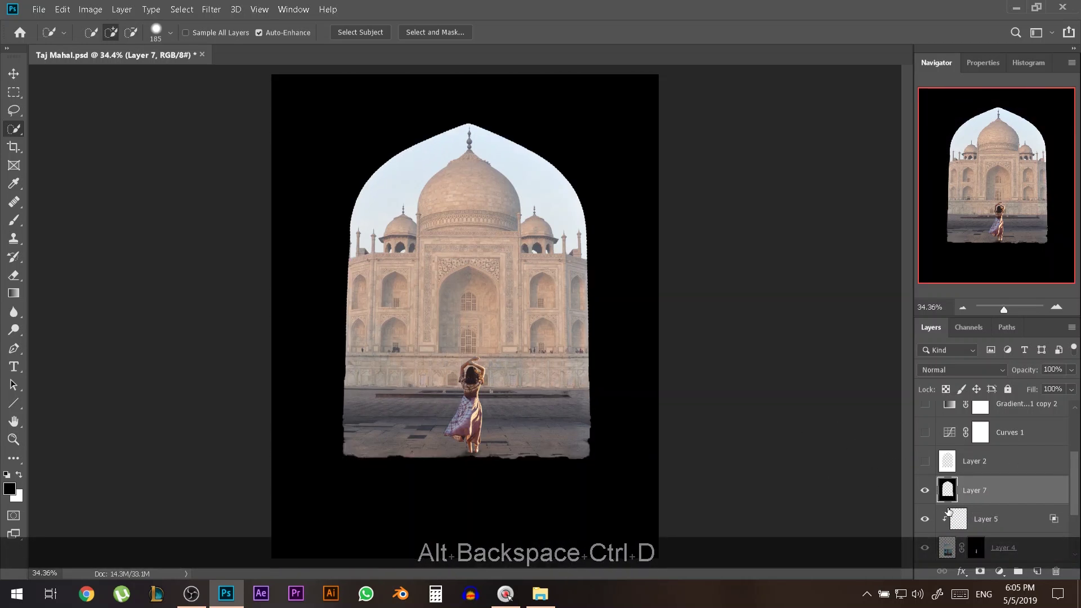
pyautogui.click(979, 466)
pyautogui.press('Delete')
# - Check the black archway layer by toggling its visibility and loading its outline as a selection, and deselect
pyautogui.click(925, 462)
pyautogui.click(925, 461)
pyautogui.click(925, 461)
pyautogui.click(925, 461)
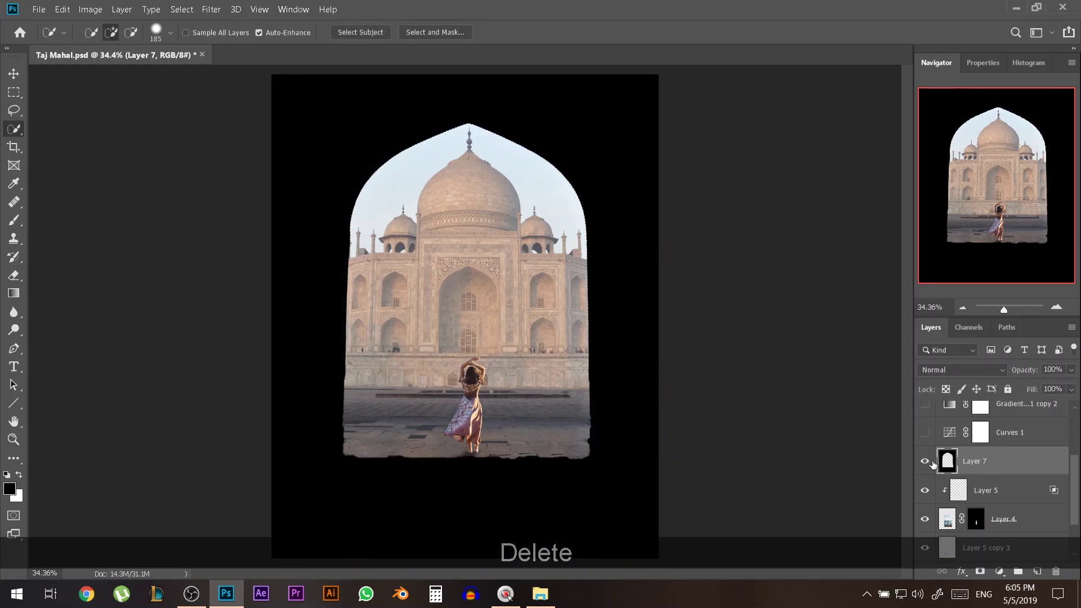
pyautogui.keyDown('ctrl'); pyautogui.click(947, 461); pyautogui.keyUp('ctrl')
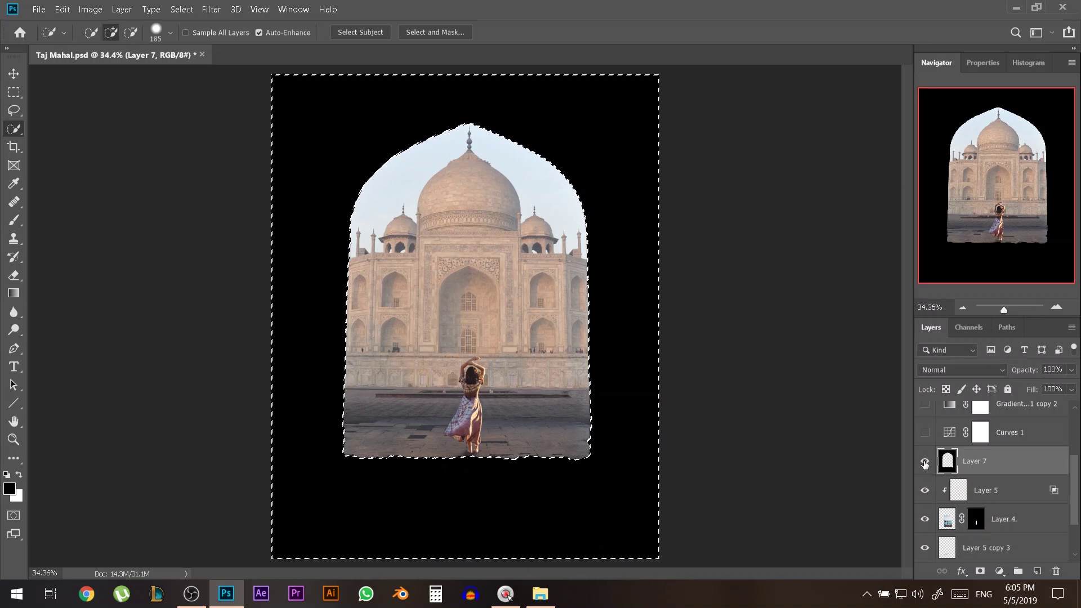
pyautogui.hotkey('ctrl', 'd')
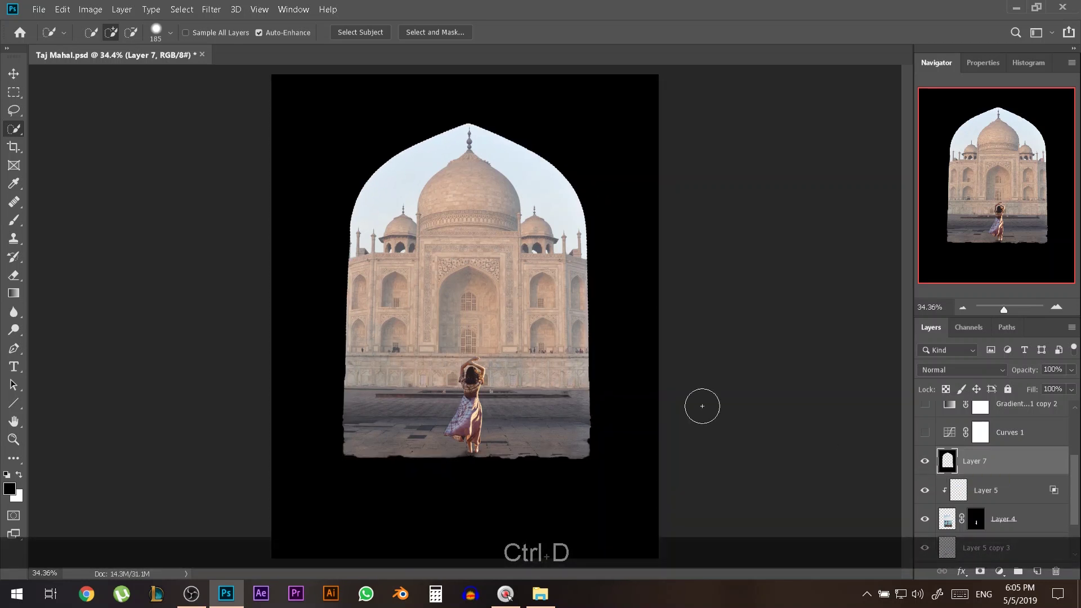
# - Label the black archway layer with the color red and hide it
pyautogui.rightClick(923, 462)
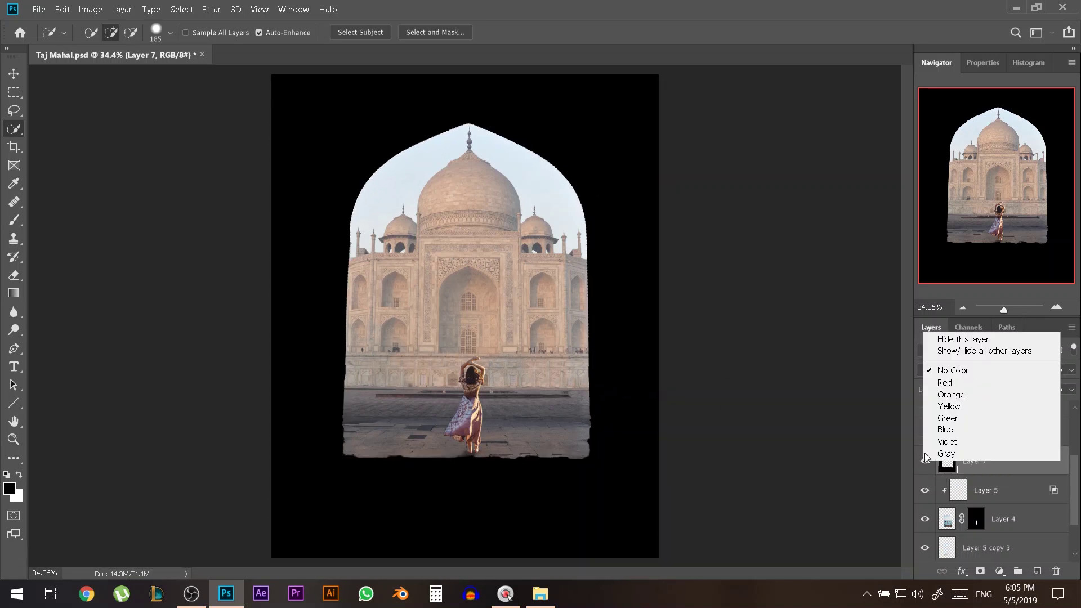
pyautogui.click(945, 383)
pyautogui.scroll(-1, 932, 455)
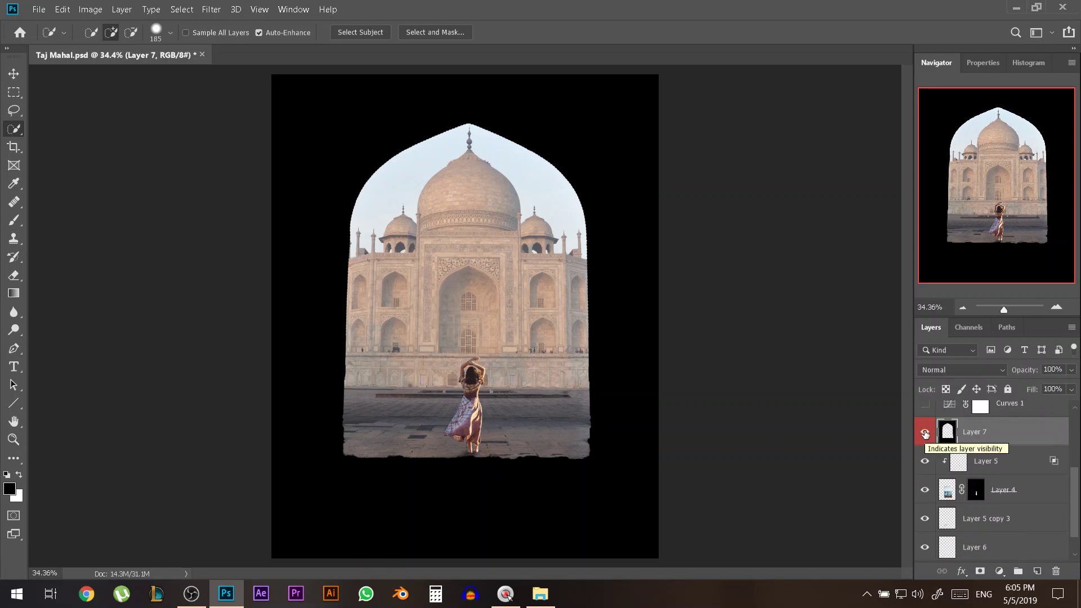
pyautogui.click(925, 432)
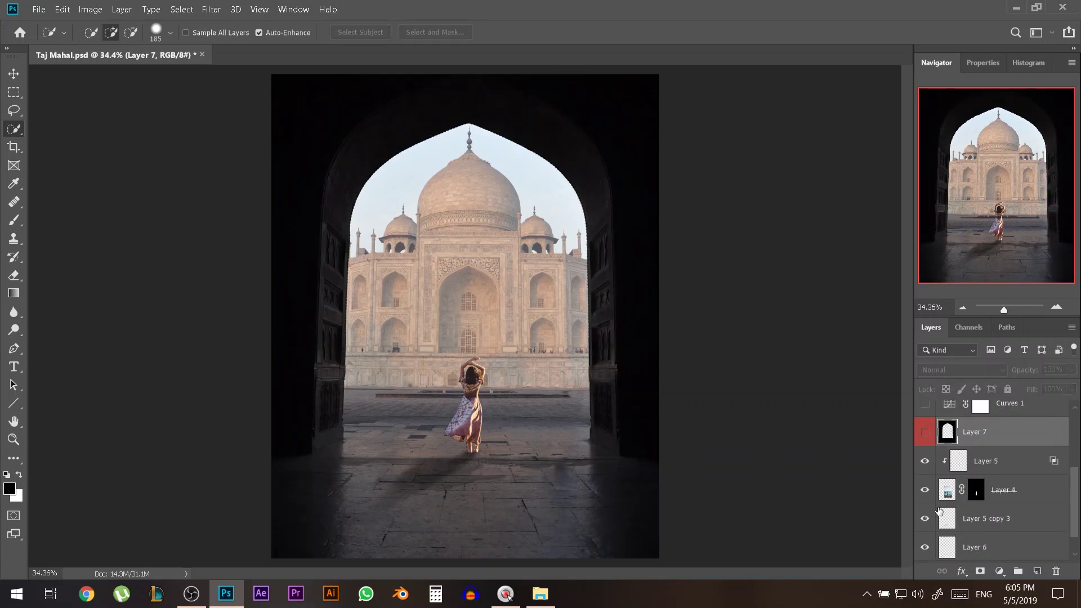
pyautogui.scroll(-1, 936, 519)
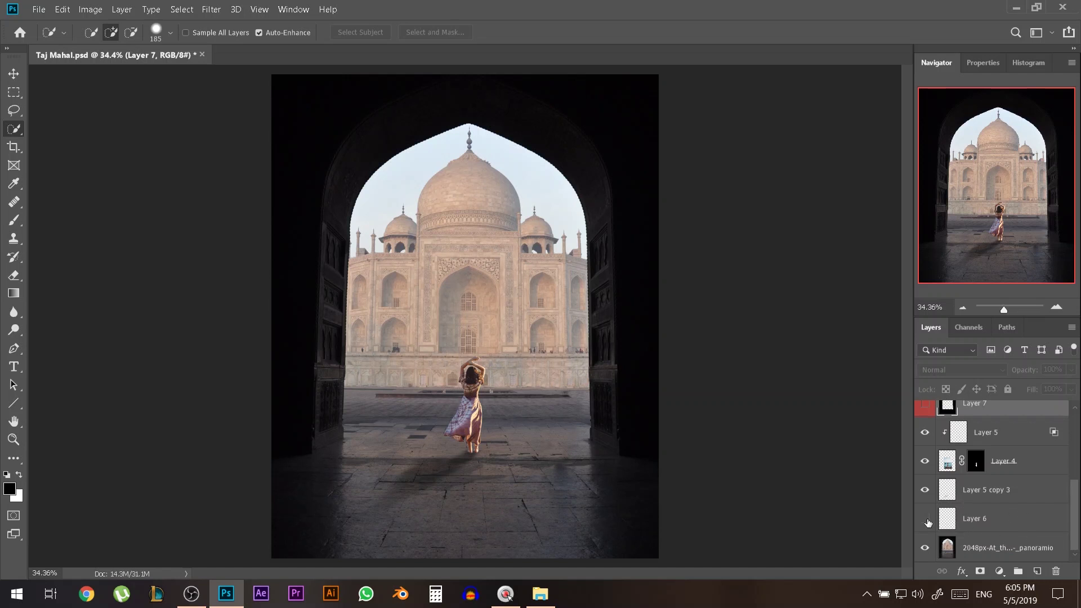
# - Replace Layer 6 with a new empty layer named Light 1, directly above the base archway photo
pyautogui.click(975, 518)
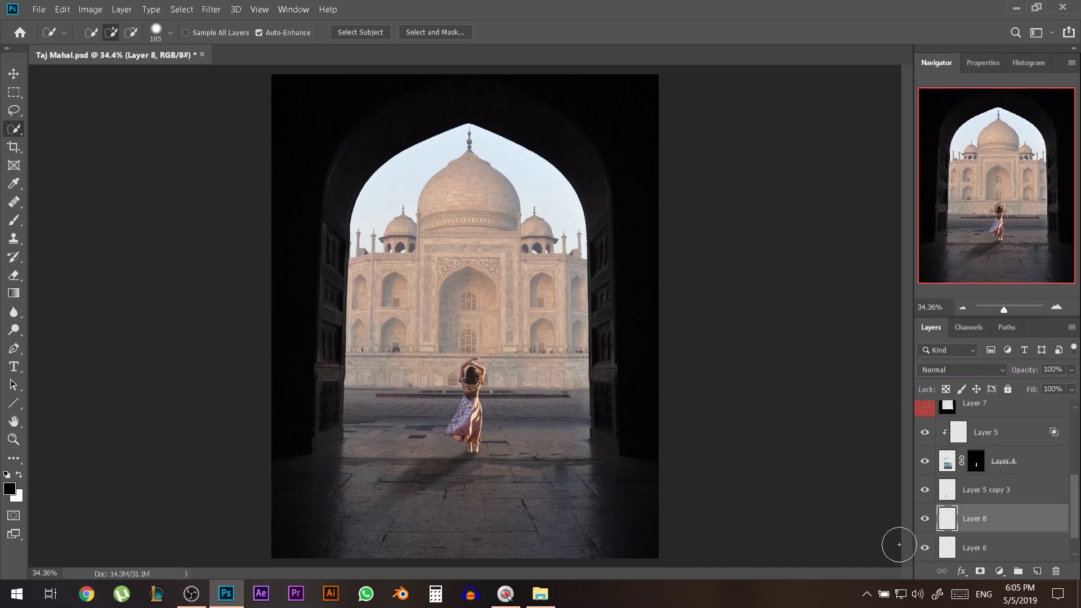
pyautogui.press('BackSpace')
pyautogui.doubleClick(973, 519)
pyautogui.write('Light 1')
pyautogui.press('Return')
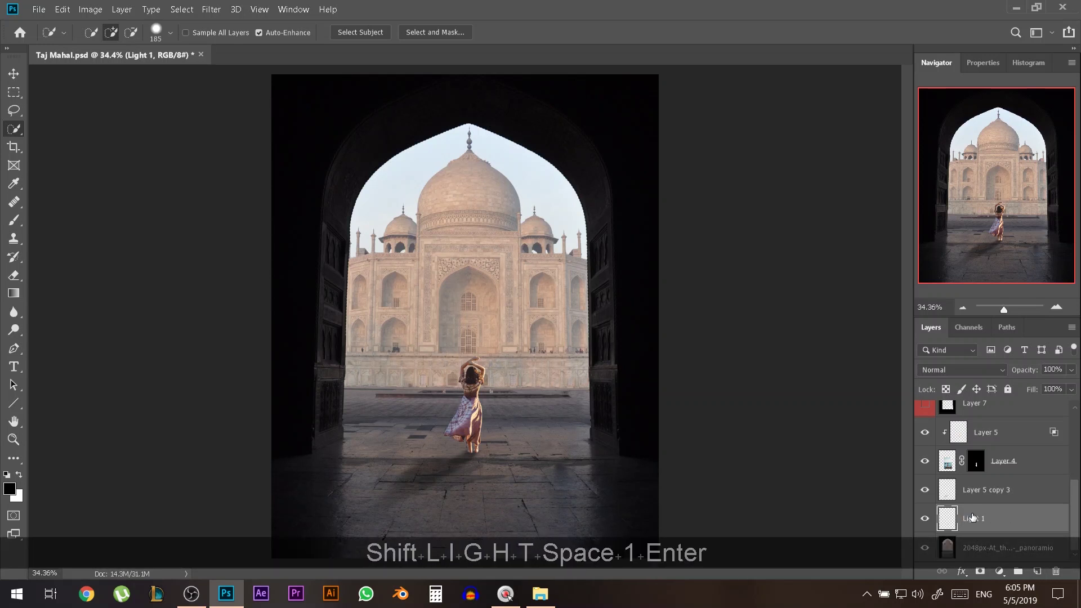
# - Load the outline of the red-labelled archway Layer 7 as a selection while keeping Light 1 active
pyautogui.scroll(1, 967, 462)
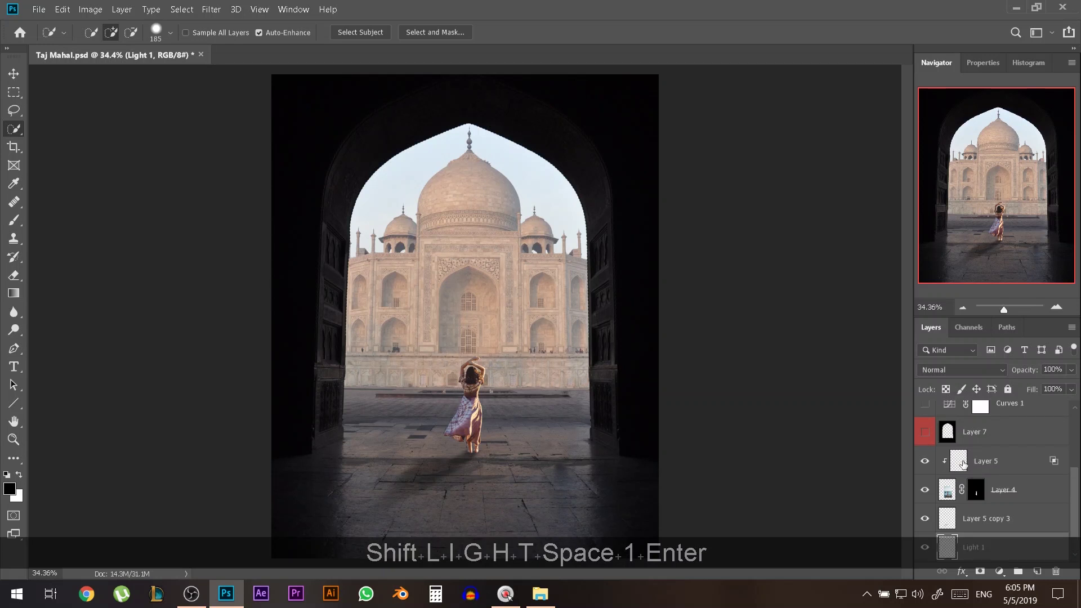
pyautogui.keyDown('ctrl'); pyautogui.click(946, 435); pyautogui.keyUp('ctrl')
pyautogui.scroll(-1, 991, 495)
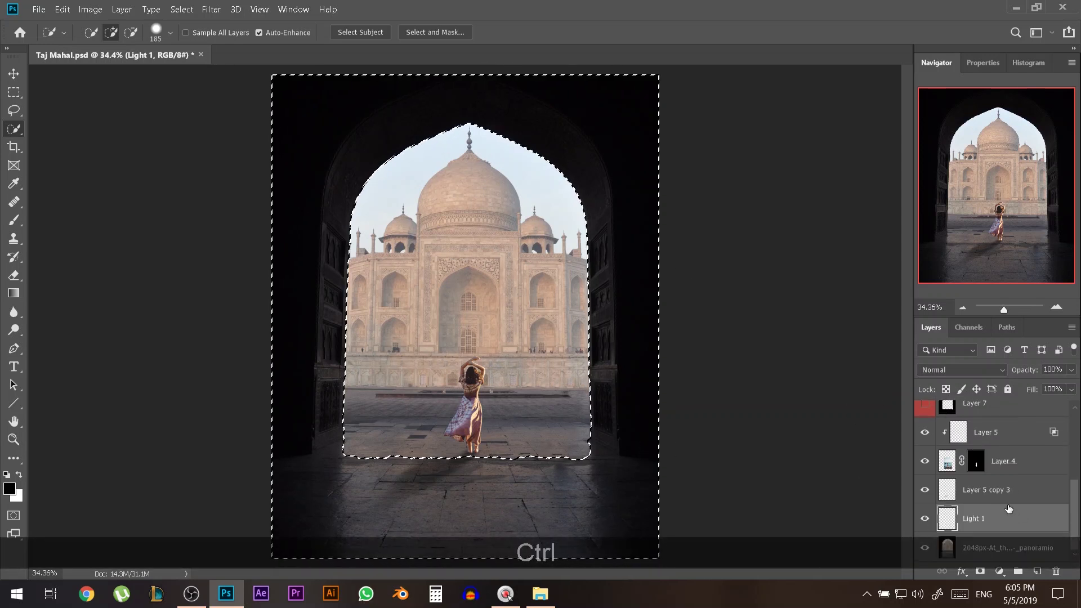
# - Set the foreground color to the light orange ffba61
pyautogui.click(13, 489)
pyautogui.click(741, 72)
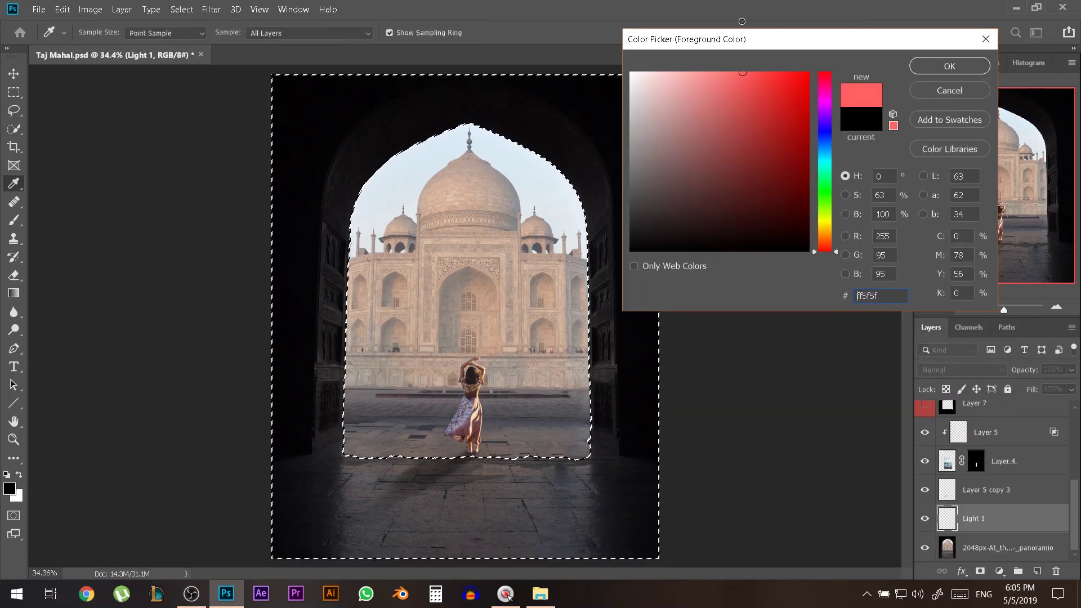
pyautogui.click(832, 236)
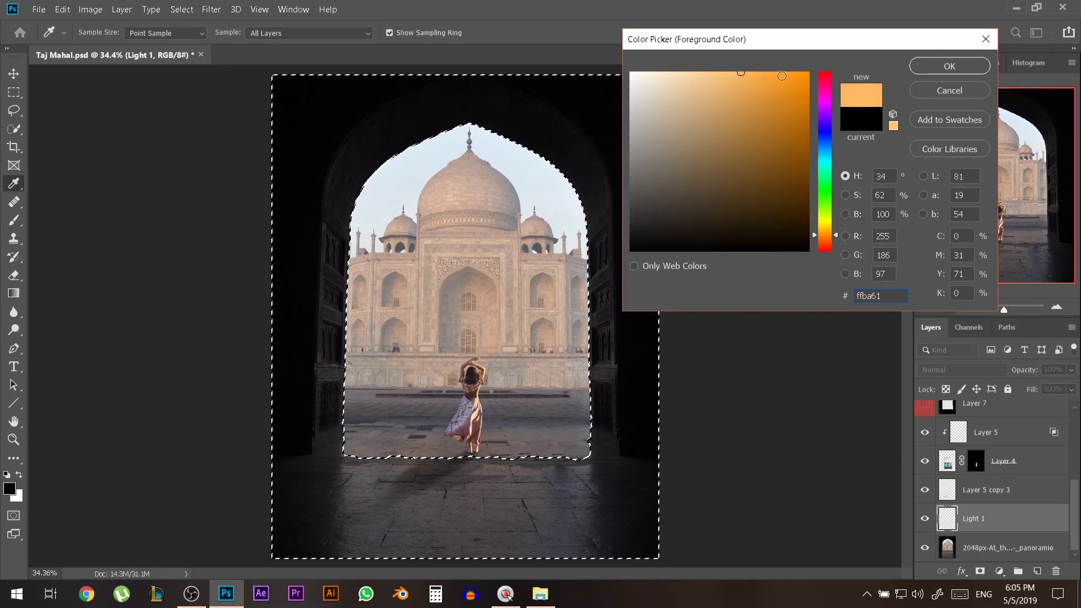
pyautogui.click(929, 67)
pyautogui.press('w')
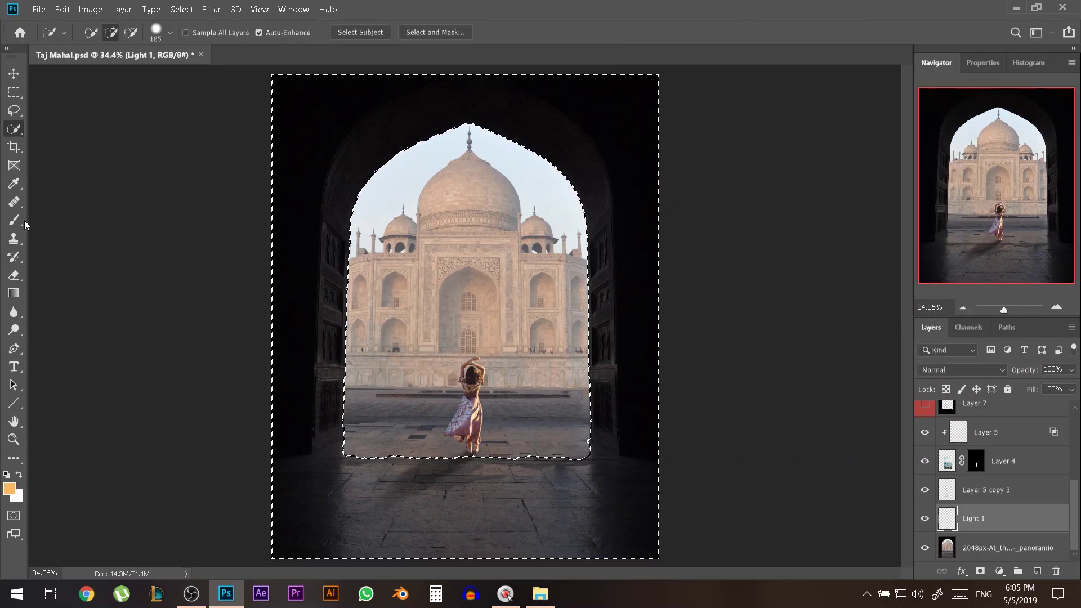
# - Try painting opaque orange light around the inside of the arch with a 327 px brush, and undo the strokes
pyautogui.press('b')
pyautogui.moveTo(326, 242)
pyautogui.mouseDown()
pyautogui.moveTo(550, 303)
pyautogui.moveTo(440, 296)
pyautogui.moveTo(429, 249)
pyautogui.mouseUp()
pyautogui.press('0')
pyautogui.moveTo(594, 180); pyautogui.dragTo(597, 422)
pyautogui.moveTo(597, 180)
pyautogui.mouseDown()
pyautogui.moveTo(605, 445)
pyautogui.moveTo(555, 464)
pyautogui.moveTo(472, 445)
pyautogui.moveTo(330, 387)
pyautogui.moveTo(383, 121)
pyautogui.moveTo(338, 163)
pyautogui.moveTo(349, 147)
pyautogui.mouseUp()
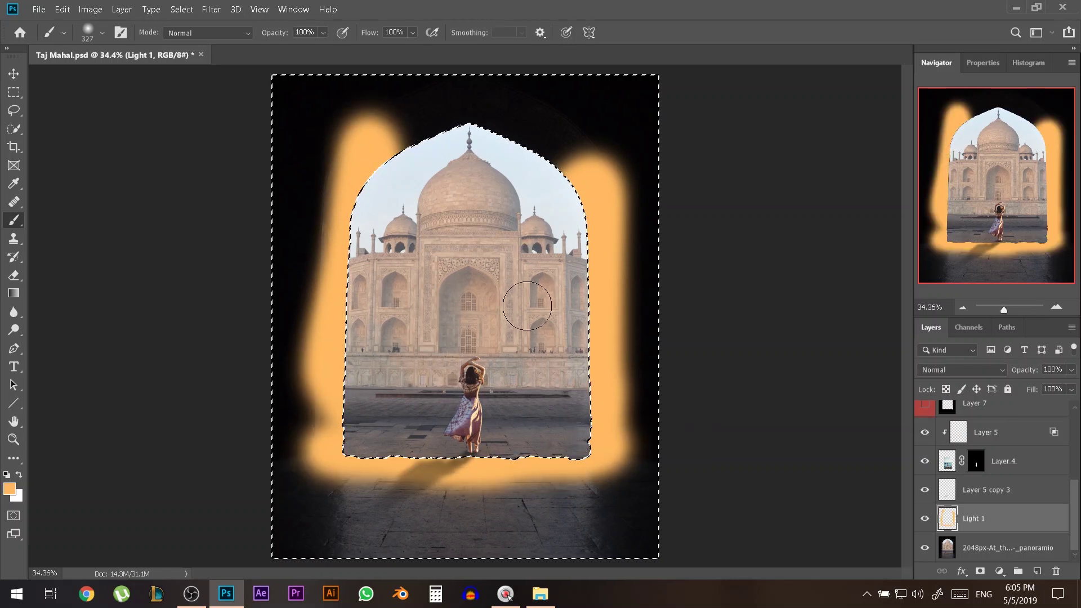
pyautogui.hotkey('ctrl', 'z')
# - Paint orange light down the arch's right inner wall on Light 1 with a 327 px brush at 100% opacity
pyautogui.scroll(1, 583, 302)
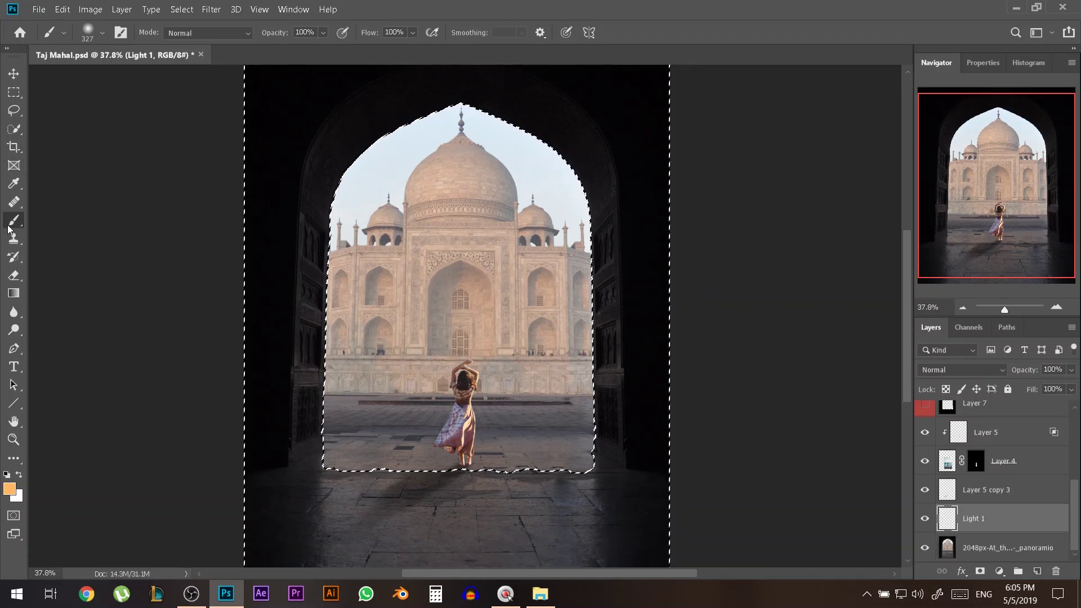
pyautogui.click(578, 189)
pyautogui.moveTo(578, 189); pyautogui.dragTo(552, 231)
pyautogui.keyDown('alt'); pyautogui.rightClick(552, 230); pyautogui.keyUp('alt')
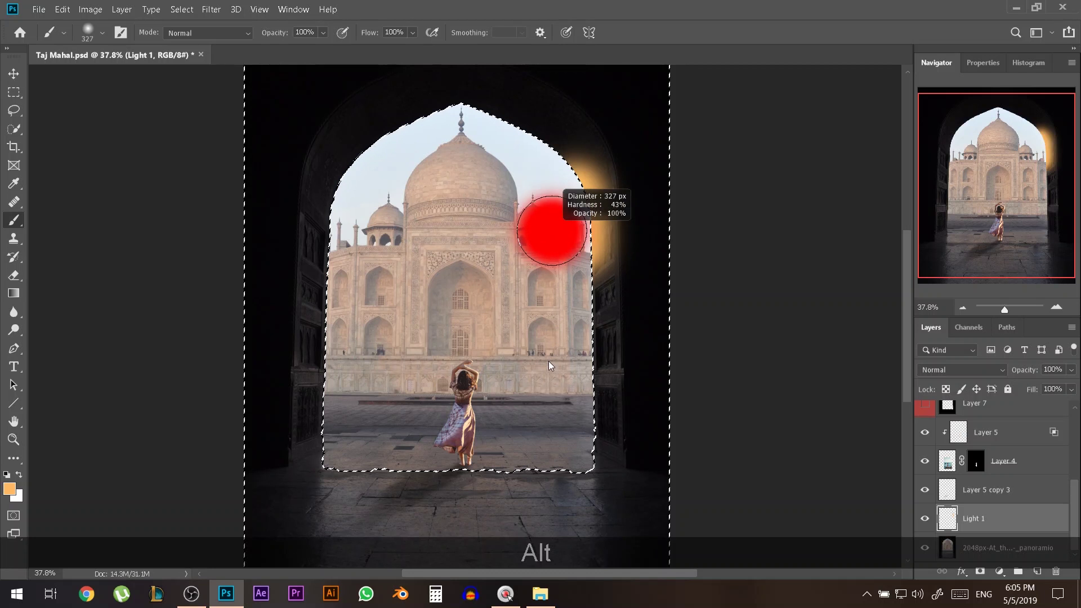
pyautogui.moveTo(580, 194); pyautogui.dragTo(586, 445)
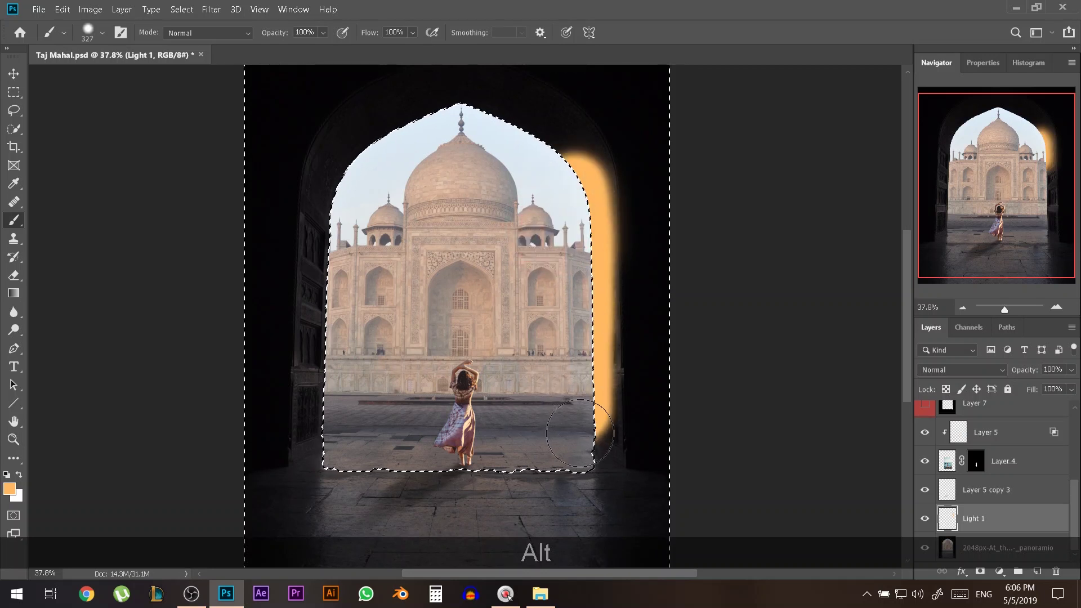
pyautogui.moveTo(582, 256)
pyautogui.mouseDown()
pyautogui.moveTo(590, 434)
pyautogui.moveTo(569, 461)
pyautogui.mouseUp()
# - Paint orange light across the floor below the opening with a 433 px brush and up the left wall with a 272 px brush
pyautogui.keyDown('alt'); pyautogui.rightClick(518, 458); pyautogui.keyUp('alt')
pyautogui.keyDown('alt'); pyautogui.rightClick(494, 413); pyautogui.keyUp('alt')
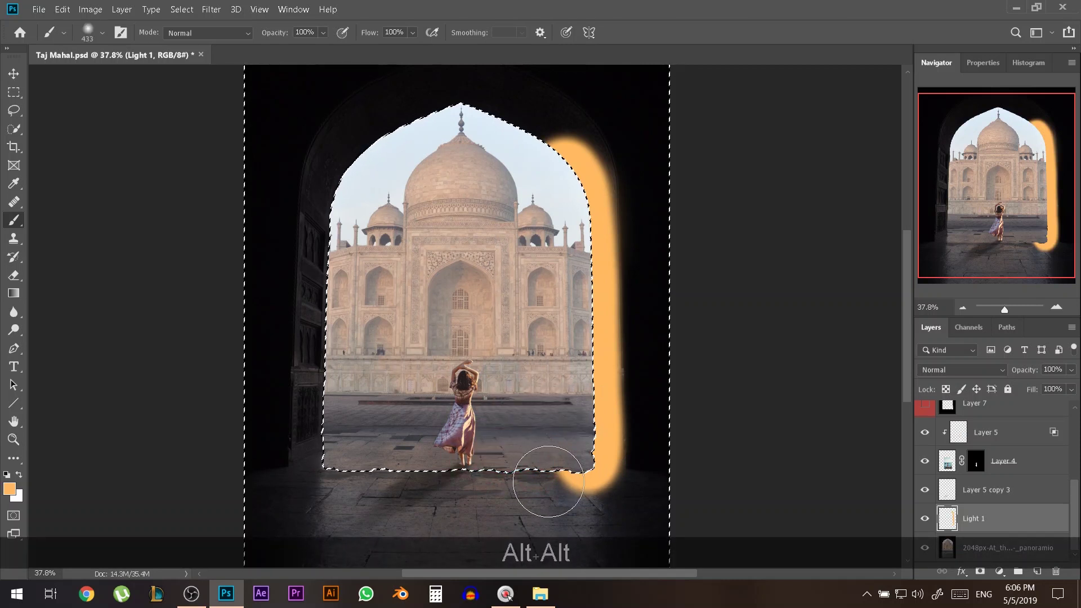
pyautogui.moveTo(569, 467)
pyautogui.mouseDown()
pyautogui.moveTo(446, 495)
pyautogui.moveTo(331, 489)
pyautogui.mouseUp()
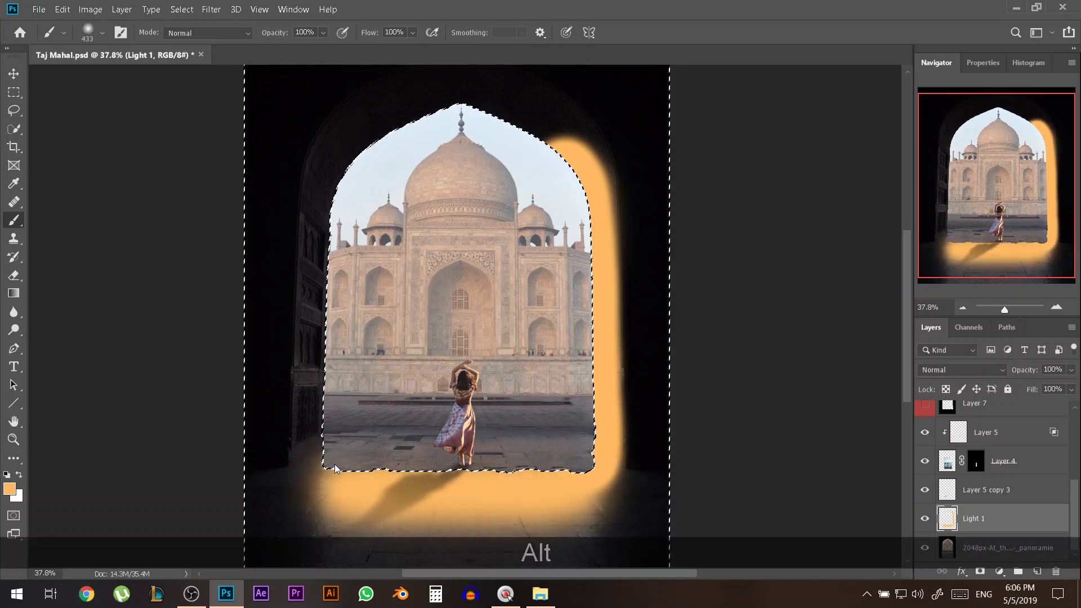
pyautogui.keyDown('alt'); pyautogui.rightClick(337, 477); pyautogui.keyUp('alt')
pyautogui.moveTo(337, 477)
pyautogui.mouseDown()
pyautogui.moveTo(350, 180)
pyautogui.moveTo(312, 466)
pyautogui.moveTo(332, 498)
pyautogui.mouseUp()
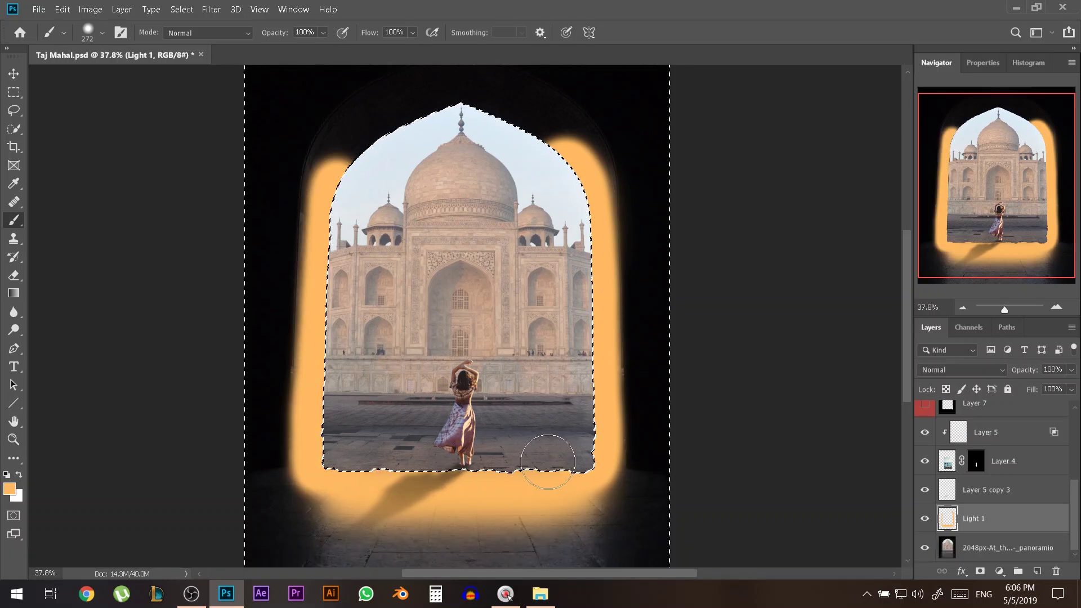
# - Deselect and extend the floor light softly over the threshold, using 136 px and 341 px brushes with 0% hardness
pyautogui.hotkey('ctrl', 'd')
pyautogui.keyDown('alt'); pyautogui.rightClick(560, 476); pyautogui.keyUp('alt')
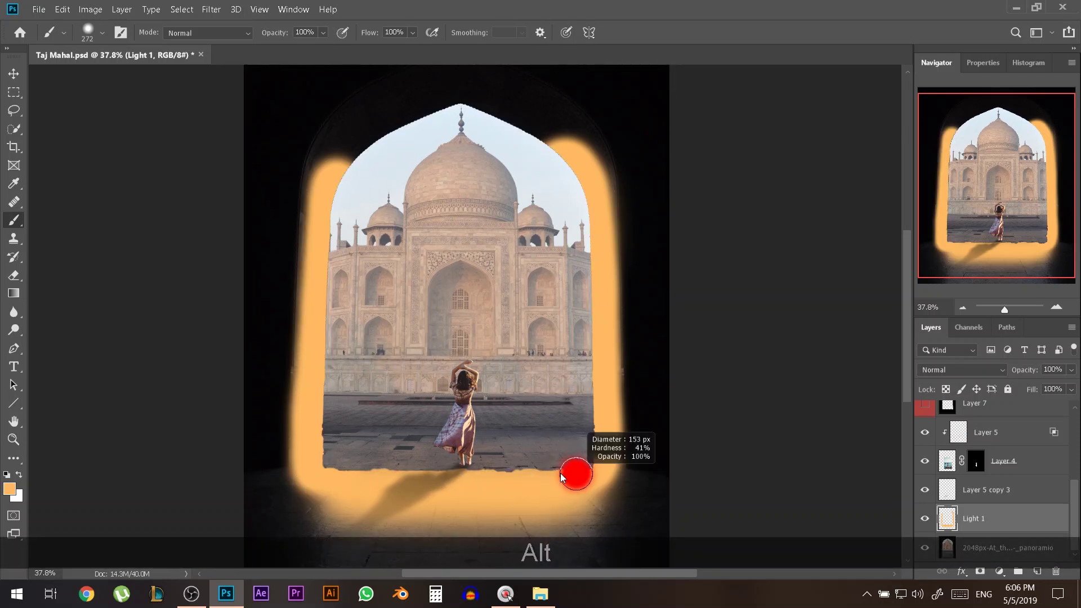
pyautogui.keyDown('alt'); pyautogui.rightClick(580, 471); pyautogui.keyUp('alt')
pyautogui.moveTo(595, 469); pyautogui.dragTo(331, 473)
pyautogui.scroll(-2, 388, 434)
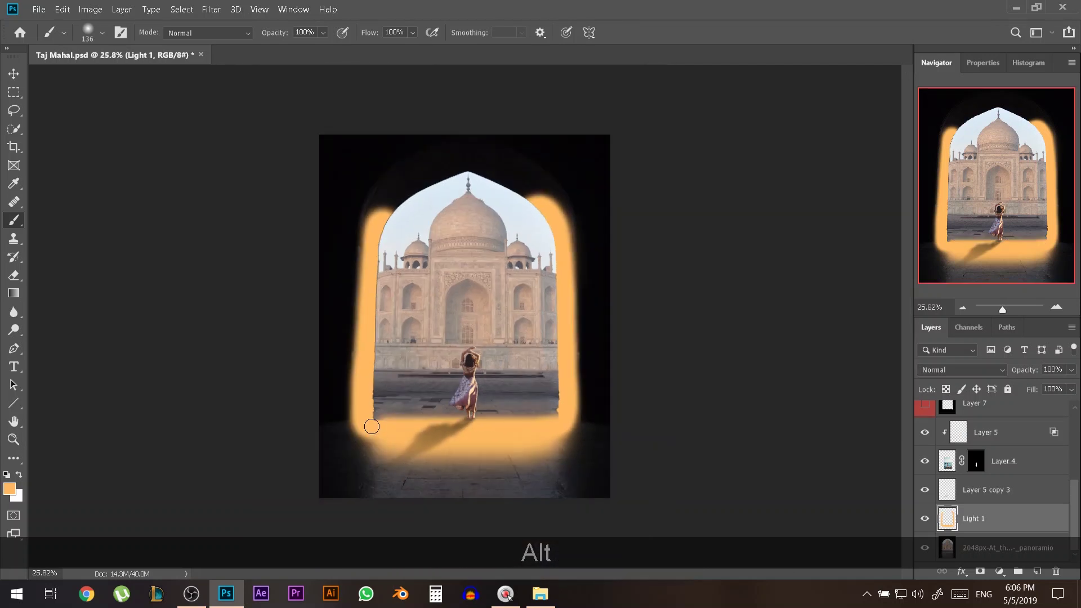
pyautogui.keyDown('alt'); pyautogui.rightClick(533, 432); pyautogui.keyUp('alt')
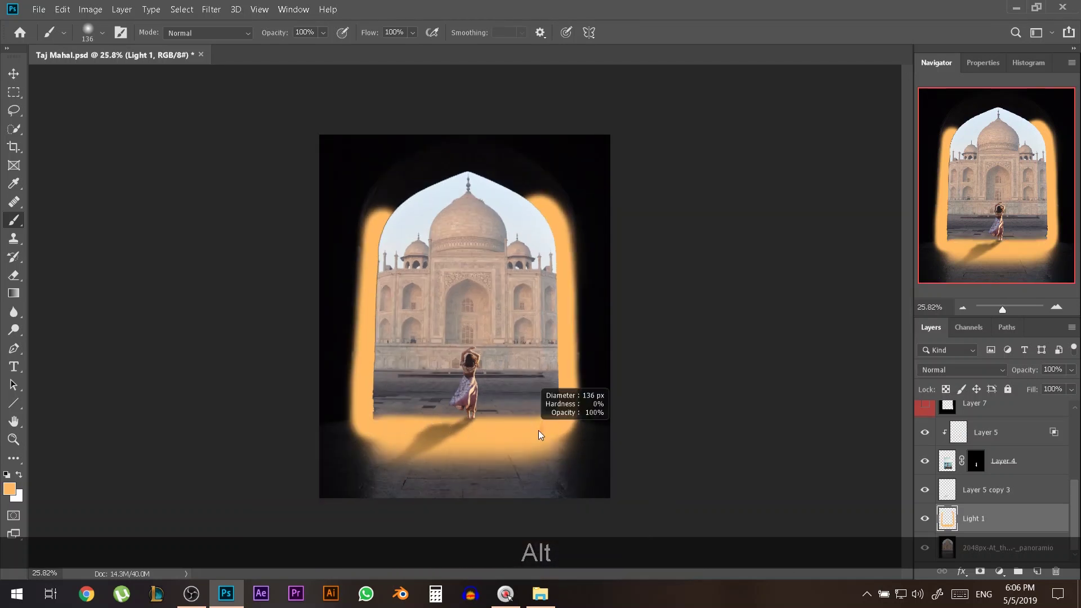
pyautogui.keyDown('alt'); pyautogui.rightClick(494, 432); pyautogui.keyUp('alt')
pyautogui.moveTo(531, 428)
pyautogui.mouseDown()
pyautogui.moveTo(388, 429)
pyautogui.moveTo(488, 428)
pyautogui.mouseUp()
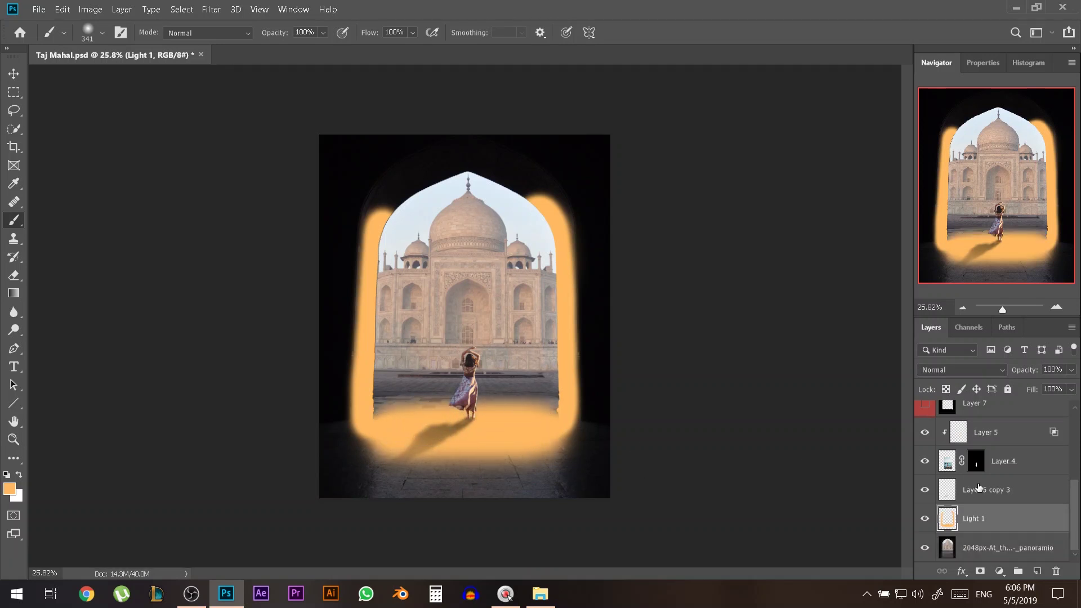
# - Hide Layer 5, Layer 4 and Layer 5 copy 3, and delete these three layers
pyautogui.scroll(1, 991, 478)
pyautogui.click(926, 489)
pyautogui.click(926, 460)
pyautogui.click(925, 518)
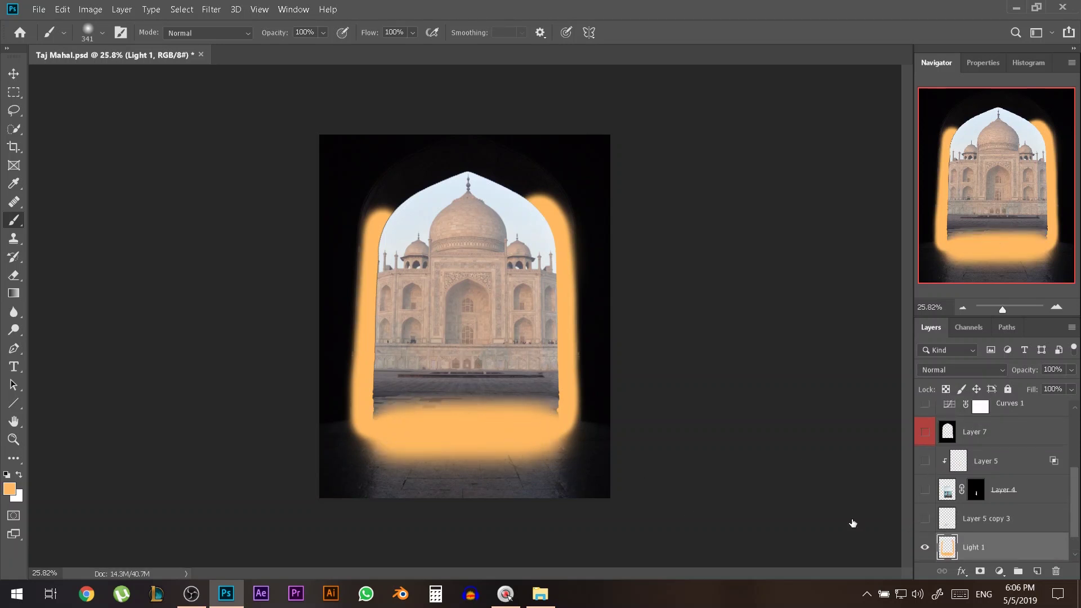
pyautogui.click(990, 468)
pyautogui.press('Delete')
pyautogui.press('Delete')
pyautogui.press('Delete')
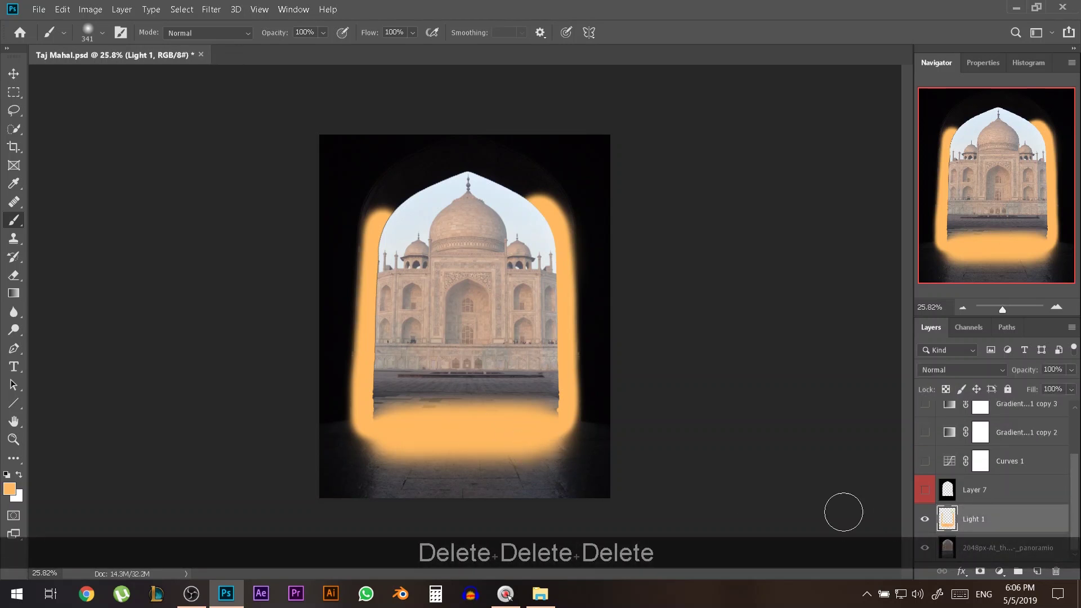
# - Fade the orange floor light toward the lower edge of the image with a 378 px brush, reducing its opacity to 48% and 13%
pyautogui.moveTo(522, 443); pyautogui.dragTo(524, 440)
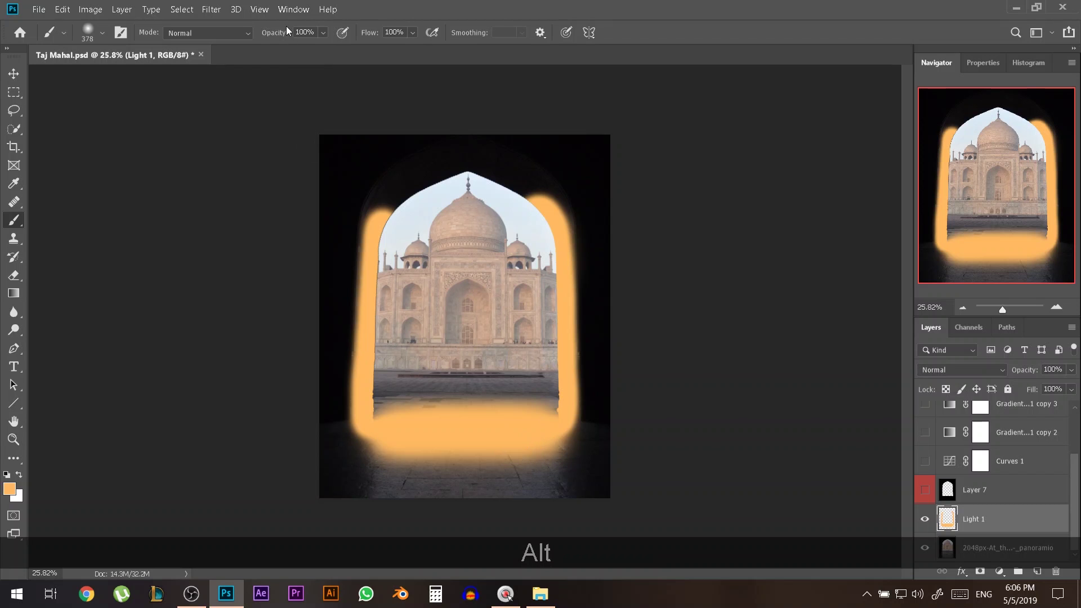
pyautogui.moveTo(548, 449); pyautogui.dragTo(372, 459)
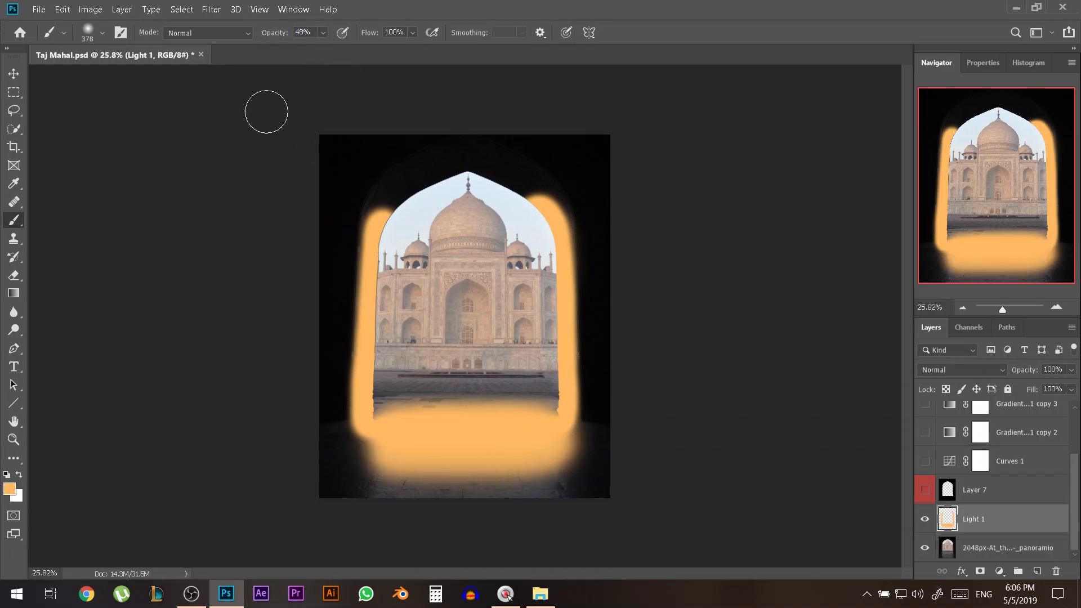
pyautogui.moveTo(562, 458)
pyautogui.mouseDown()
pyautogui.moveTo(439, 470)
pyautogui.moveTo(378, 463)
pyautogui.moveTo(374, 439)
pyautogui.mouseUp()
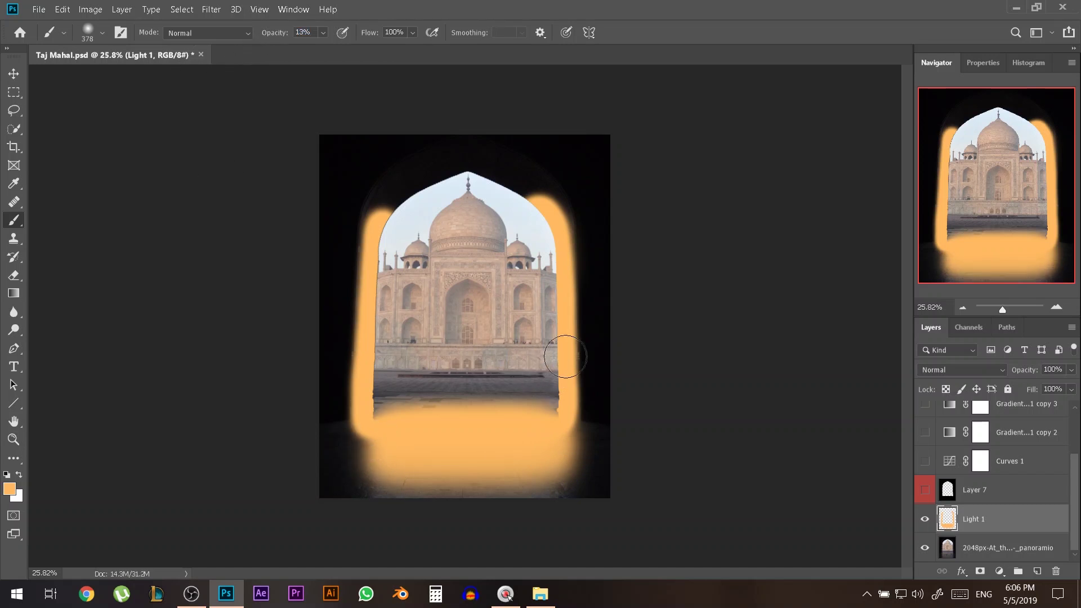
pyautogui.moveTo(548, 500)
pyautogui.mouseDown()
pyautogui.moveTo(461, 512)
pyautogui.moveTo(490, 502)
pyautogui.moveTo(392, 482)
pyautogui.mouseUp()
# - Widen the orange light on the right wall with soft strokes, first at 44% opacity and finally at 90% with a smaller brush
pyautogui.moveTo(589, 212)
pyautogui.mouseDown()
pyautogui.moveTo(587, 331)
pyautogui.moveTo(589, 209)
pyautogui.moveTo(606, 388)
pyautogui.mouseUp()
pyautogui.keyDown('alt'); pyautogui.rightClick(575, 244); pyautogui.keyUp('alt')
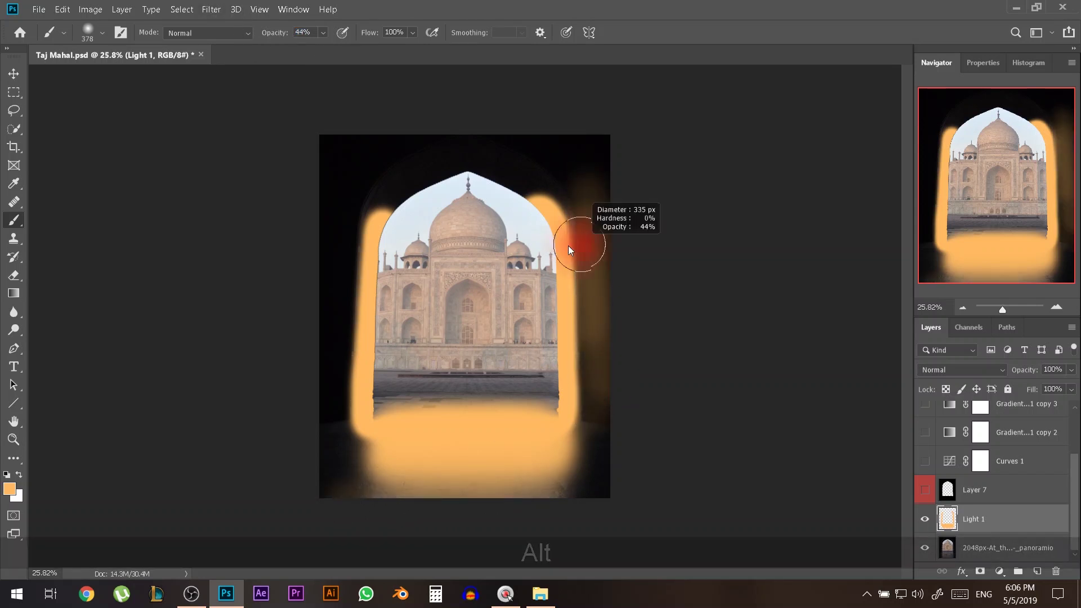
pyautogui.moveTo(573, 205)
pyautogui.mouseDown()
pyautogui.moveTo(583, 417)
pyautogui.moveTo(574, 250)
pyautogui.moveTo(572, 376)
pyautogui.mouseUp()
pyautogui.moveTo(573, 236); pyautogui.dragTo(584, 388)
pyautogui.press('9')
pyautogui.keyDown('alt'); pyautogui.rightClick(579, 234); pyautogui.keyUp('alt')
pyautogui.moveTo(574, 185); pyautogui.dragTo(586, 434)
# - Widen the orange light on the left wall with a 248 px brush at 90% opacity, undoing the stray strokes near the arch
pyautogui.moveTo(371, 197); pyautogui.dragTo(358, 305)
pyautogui.moveTo(350, 216); pyautogui.dragTo(345, 428)
pyautogui.moveTo(372, 225); pyautogui.dragTo(397, 161)
pyautogui.hotkey('ctrl', 'z')
pyautogui.hotkey('ctrl', 'z')
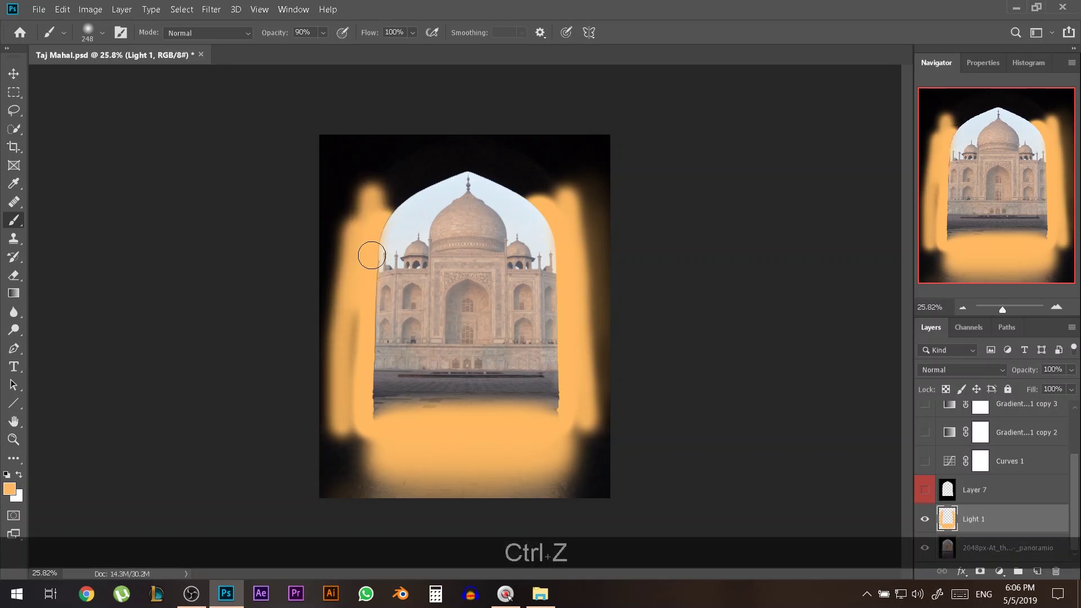
pyautogui.moveTo(340, 322); pyautogui.dragTo(363, 388)
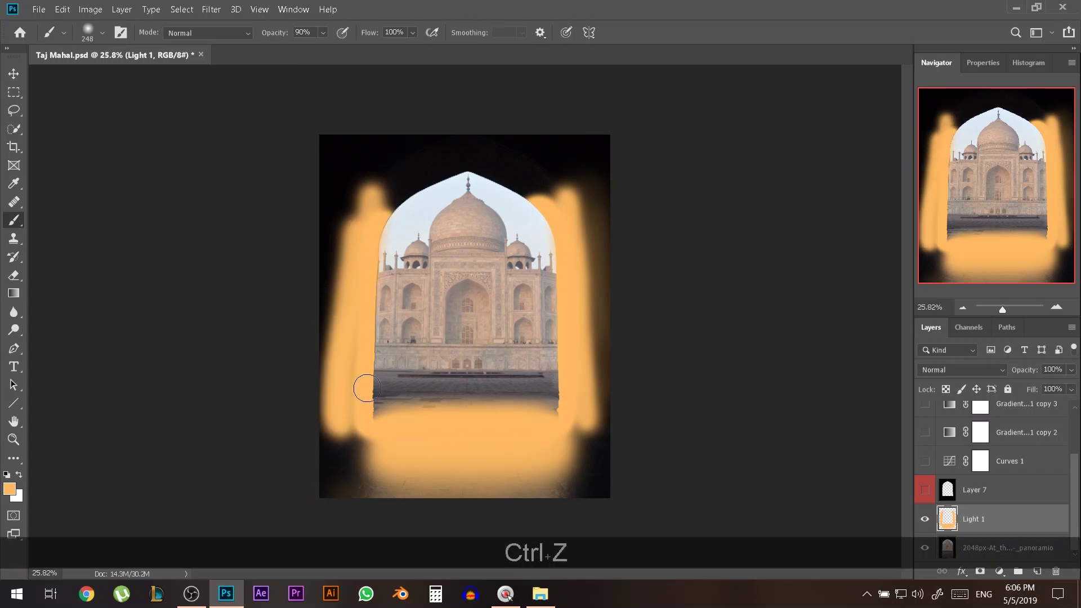
# - Set the blend mode of the Light 1 layer to Overlay
pyautogui.click(13, 74)
pyautogui.scroll(2, 500, 434)
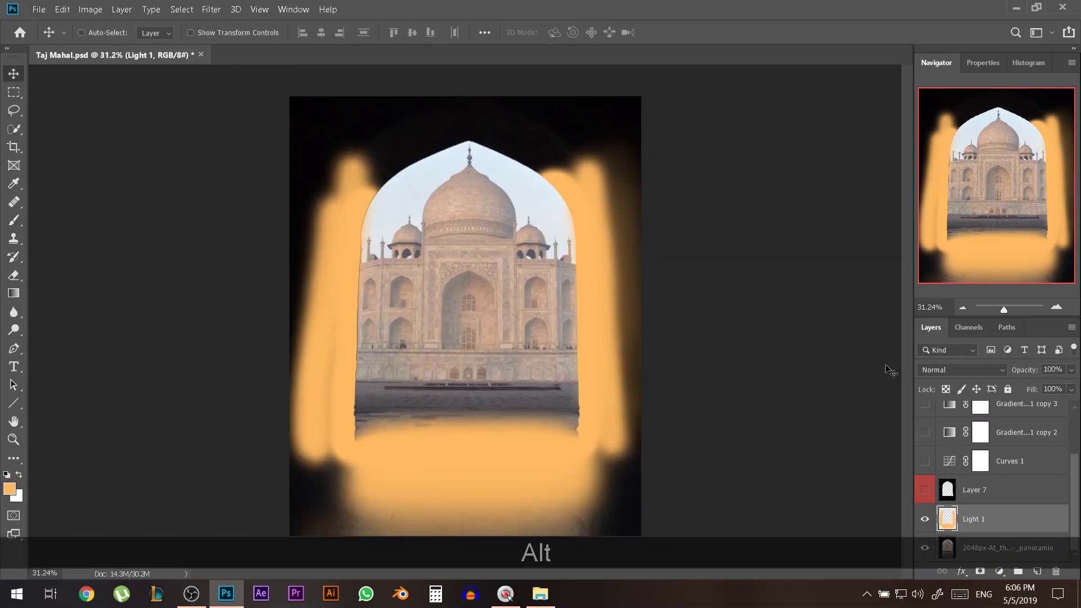
pyautogui.click(952, 370)
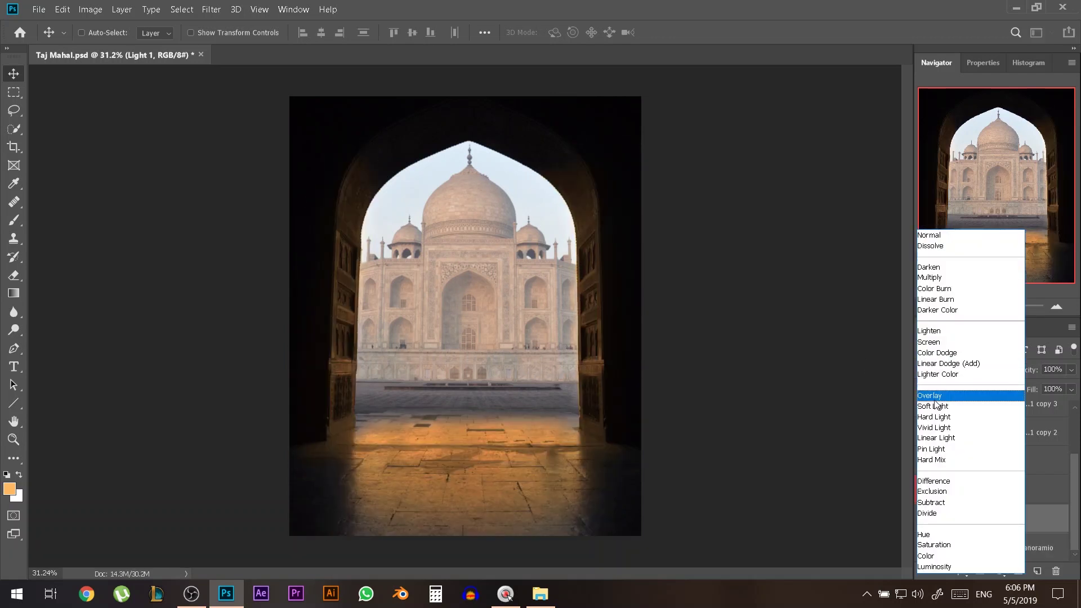
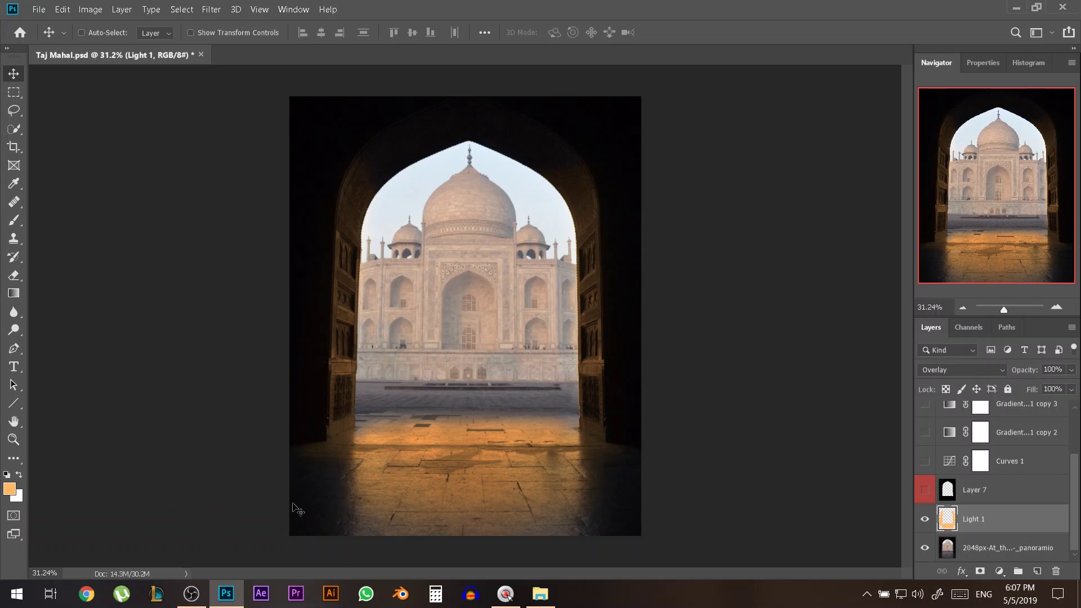
# - Spread the light over the lowest part of the floor with a 519 px brush at 90% opacity
pyautogui.press('b')
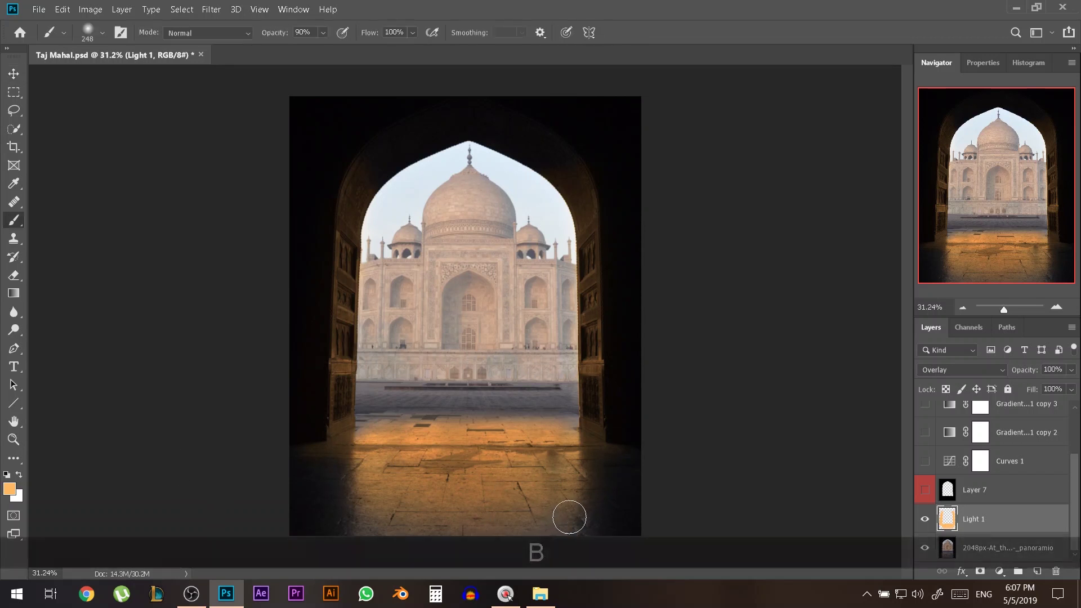
pyautogui.hotkey('ctrl', 'z')
pyautogui.keyDown('alt'); pyautogui.rightClick(528, 513); pyautogui.keyUp('alt')
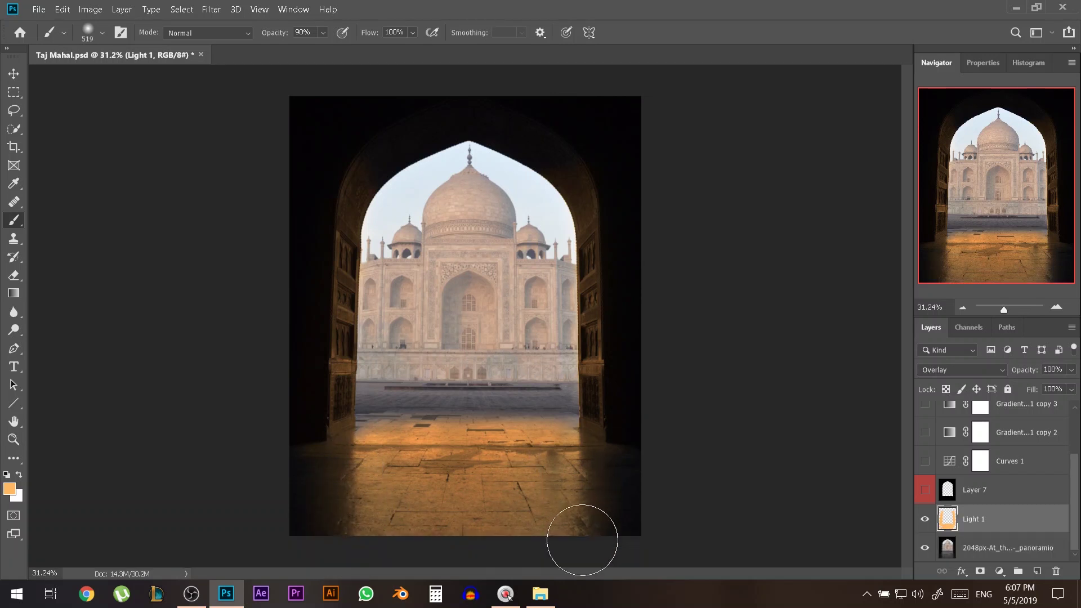
pyautogui.click(16, 78)
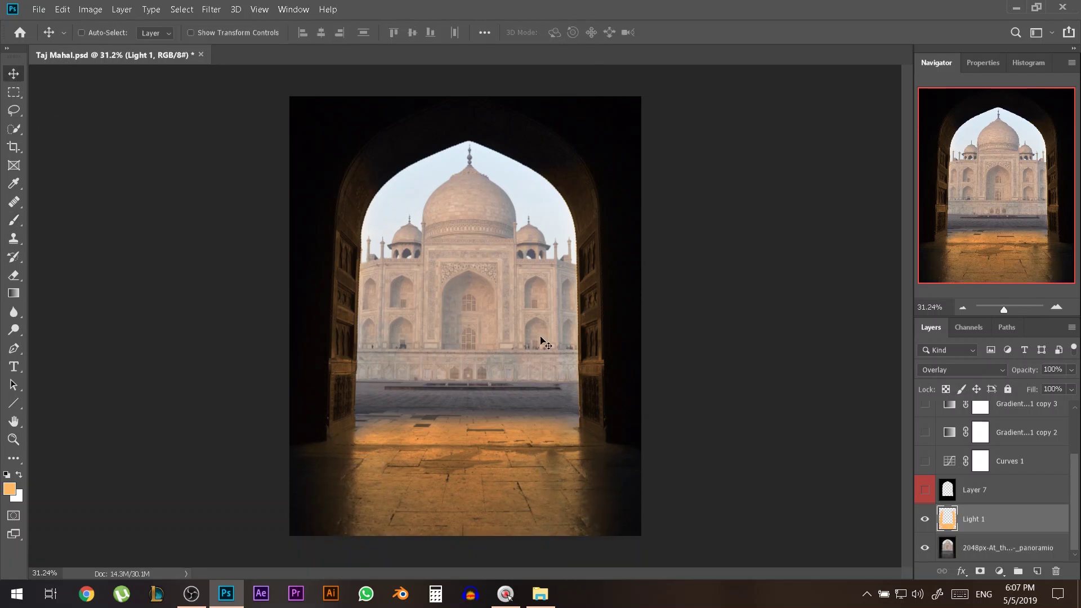
# - Strengthen the light along the floor's threshold with a 212 px brush at 90% opacity
pyautogui.press('b')
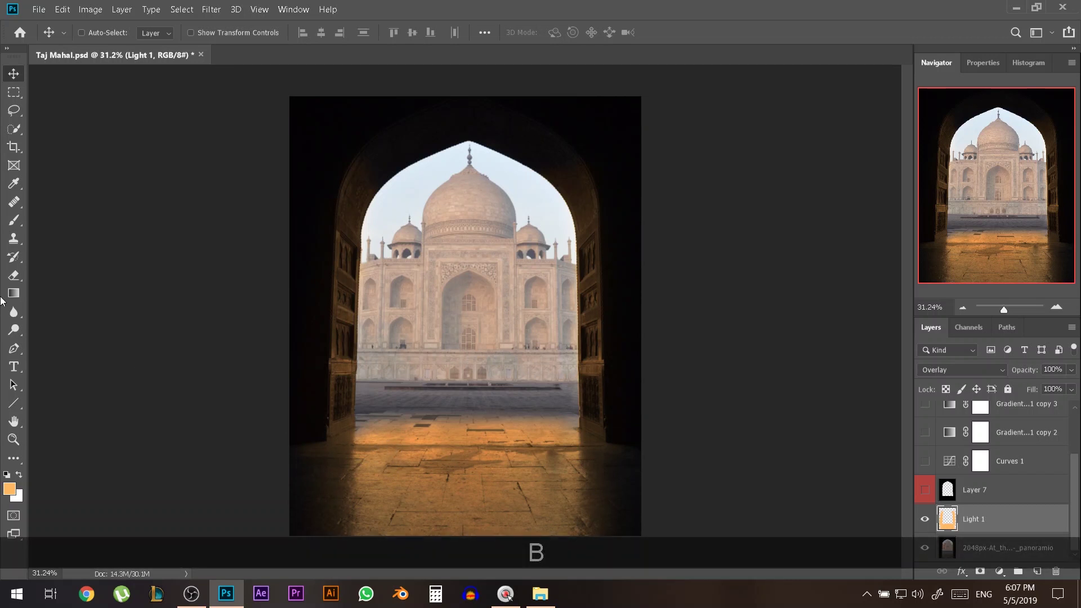
pyautogui.click(13, 220)
pyautogui.keyDown('alt'); pyautogui.rightClick(362, 465); pyautogui.keyUp('alt')
pyautogui.moveTo(357, 430)
pyautogui.mouseDown()
pyautogui.moveTo(578, 433)
pyautogui.moveTo(555, 432)
pyautogui.mouseUp()
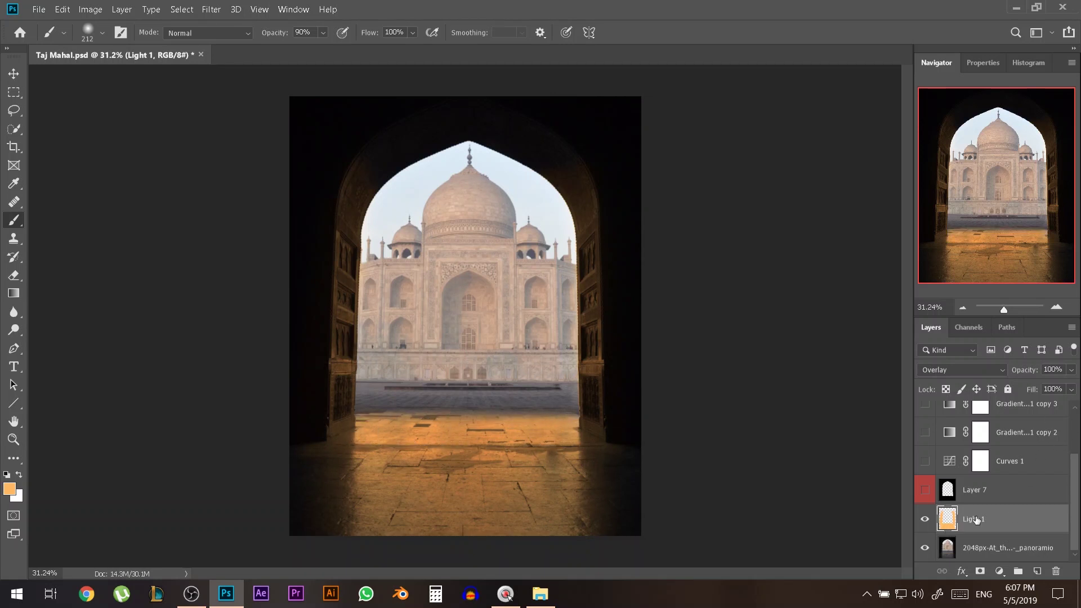
# - Open the Light 1 layer's blending options and try Blend If with the underlying layer's black value at 40
pyautogui.rightClick(1016, 516)
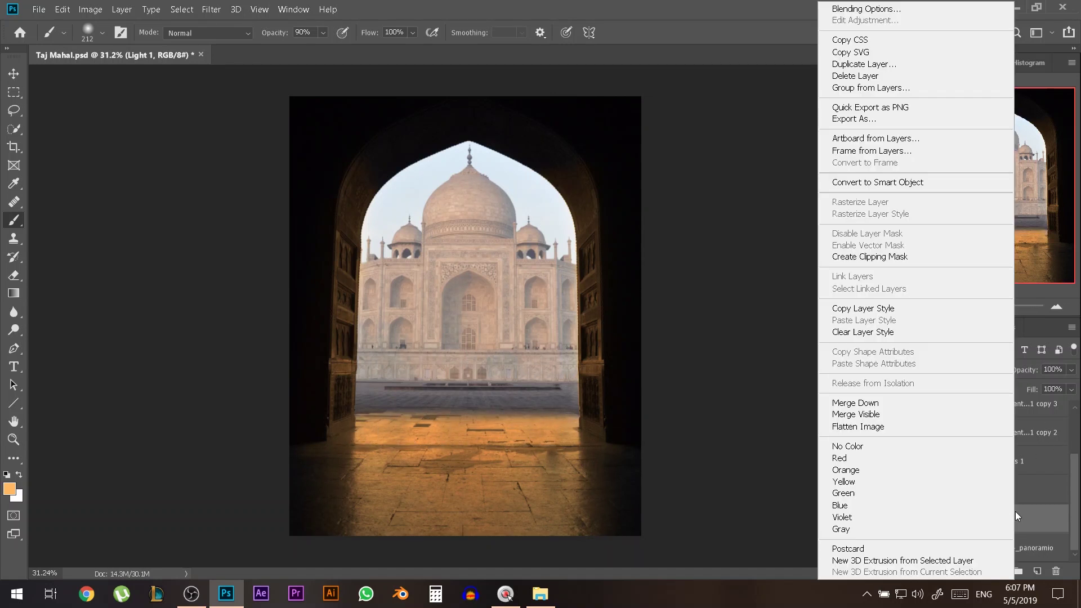
pyautogui.click(861, 10)
pyautogui.click(495, 293)
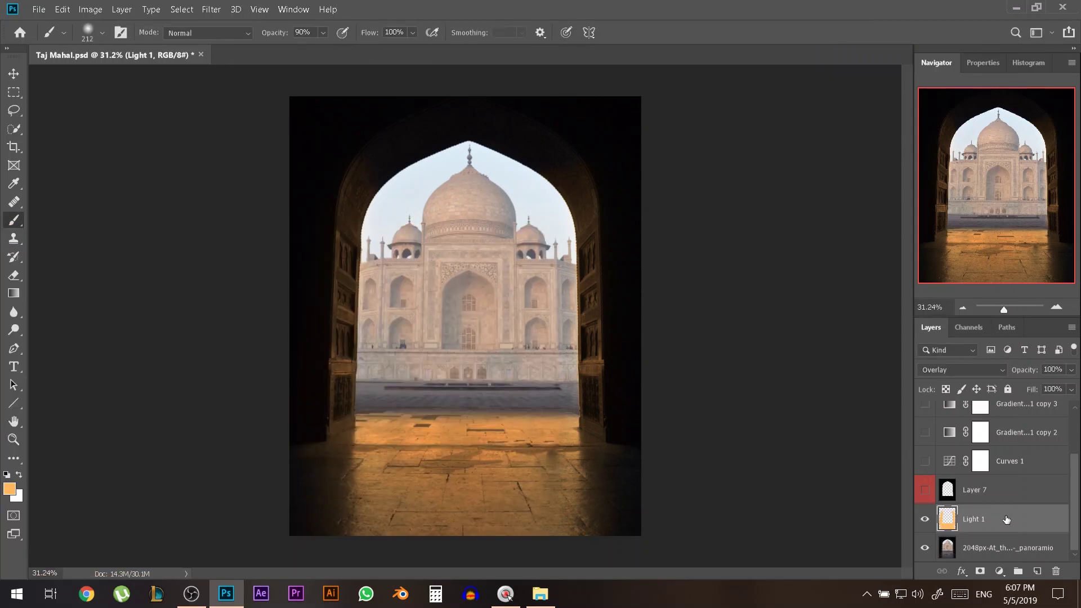
pyautogui.doubleClick(1007, 519)
pyautogui.moveTo(404, 234); pyautogui.dragTo(930, 51)
pyautogui.moveTo(797, 56); pyautogui.dragTo(752, 22)
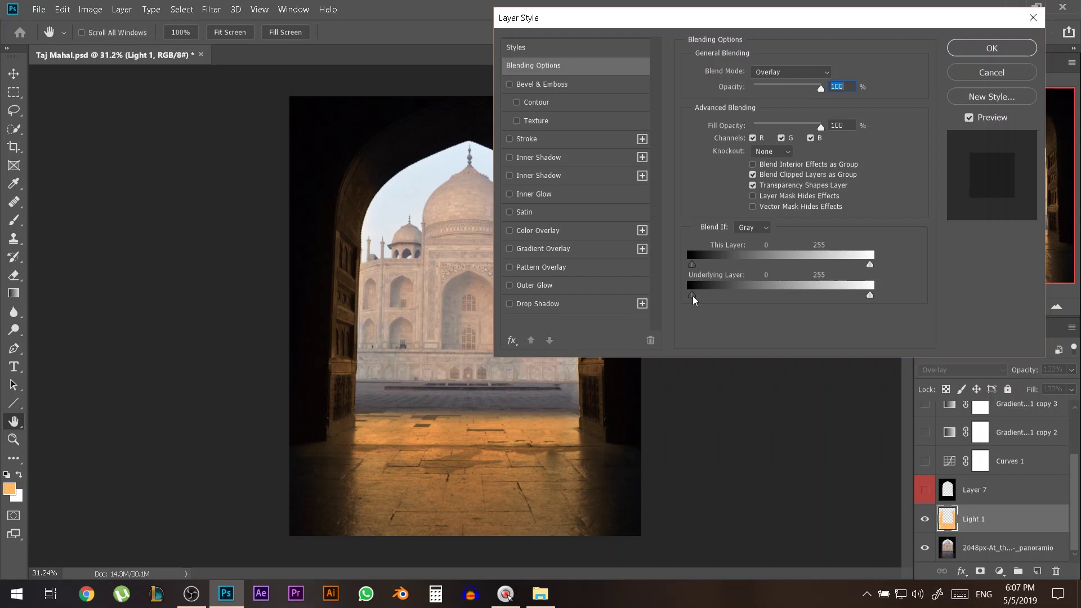
pyautogui.moveTo(636, 19); pyautogui.dragTo(795, 26)
pyautogui.moveTo(811, 295); pyautogui.dragTo(840, 294)
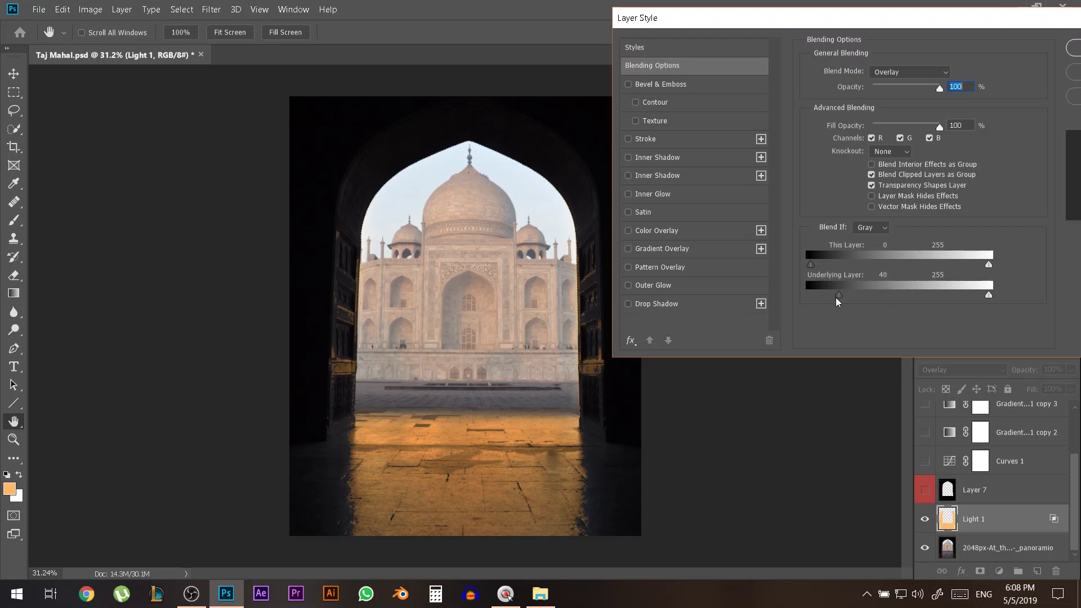
pyautogui.moveTo(838, 296); pyautogui.dragTo(810, 296)
# - Set Light 1's underlying-layer Blend If range to a split 5 / 89 for black and 249 for white, and apply it
pyautogui.moveTo(989, 299)
pyautogui.mouseDown()
pyautogui.moveTo(835, 298)
pyautogui.moveTo(985, 296)
pyautogui.mouseUp()
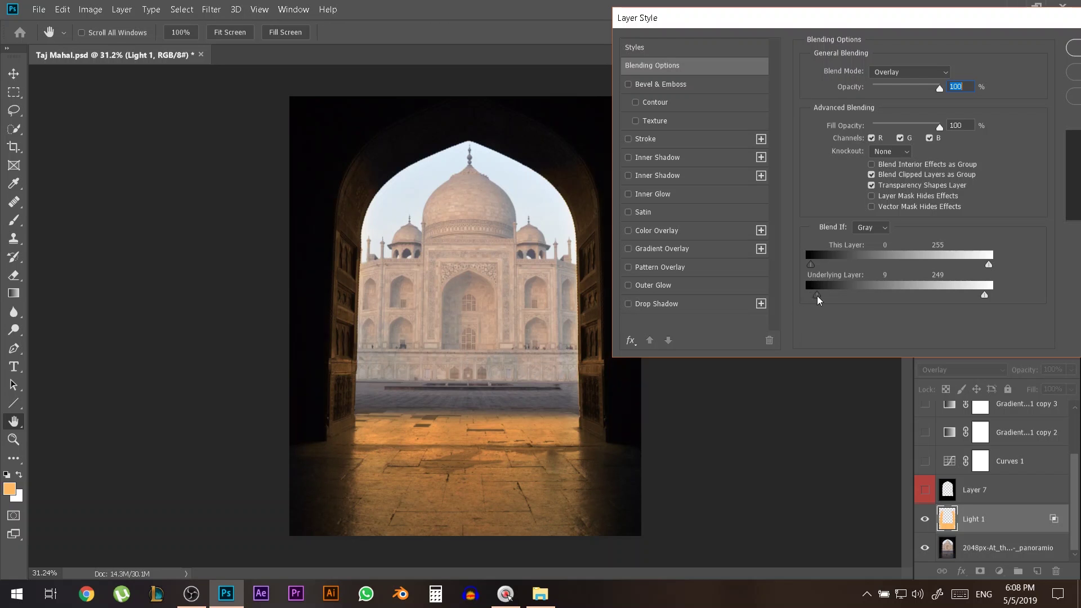
pyautogui.moveTo(817, 299); pyautogui.dragTo(861, 300)
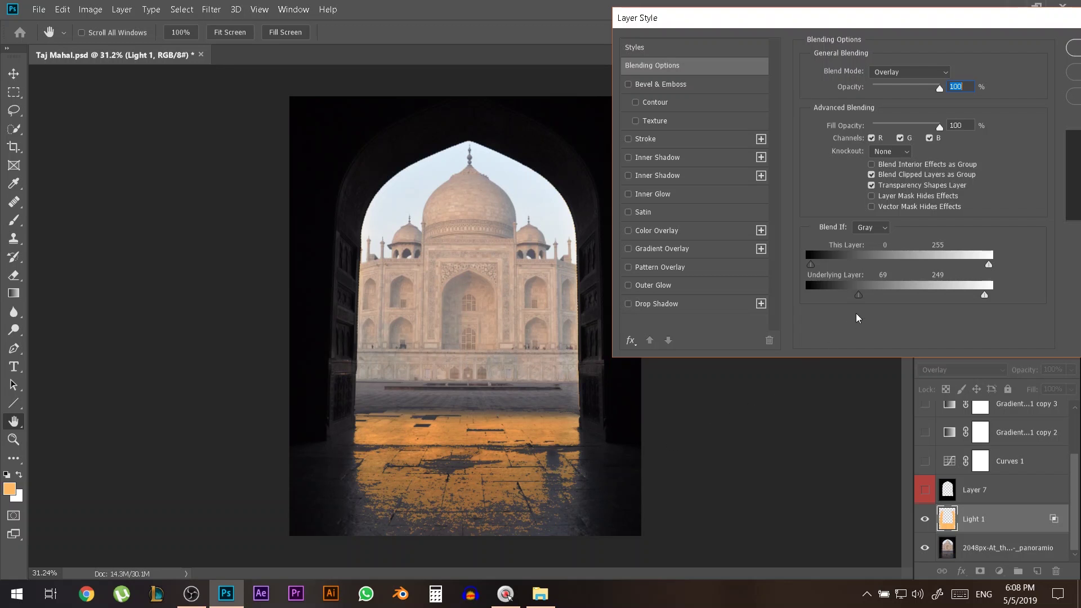
pyautogui.moveTo(858, 301); pyautogui.dragTo(823, 303)
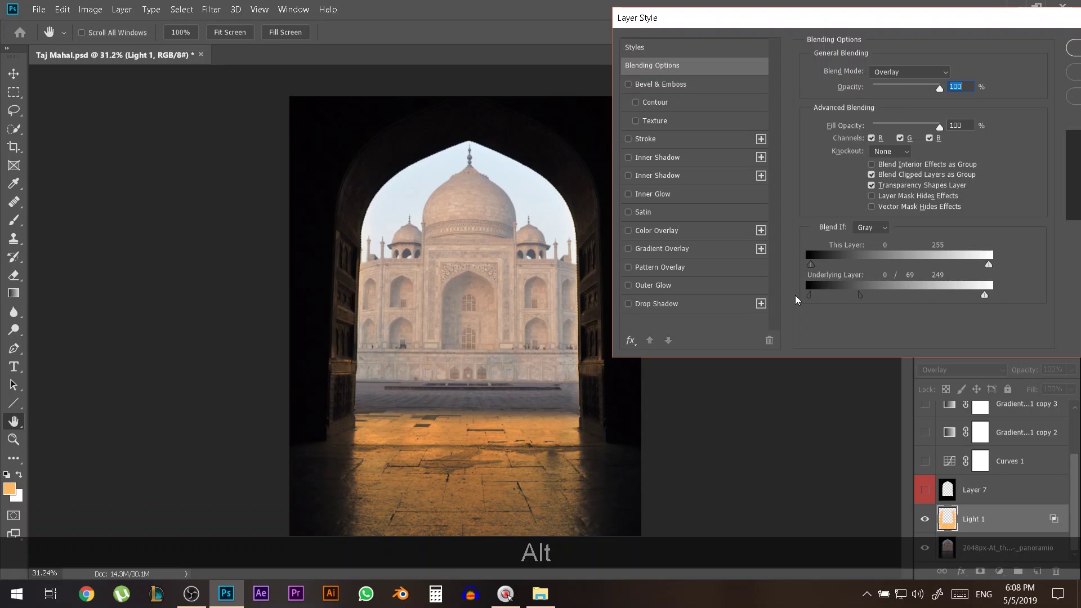
pyautogui.press('alt')
pyautogui.moveTo(870, 299); pyautogui.dragTo(881, 298)
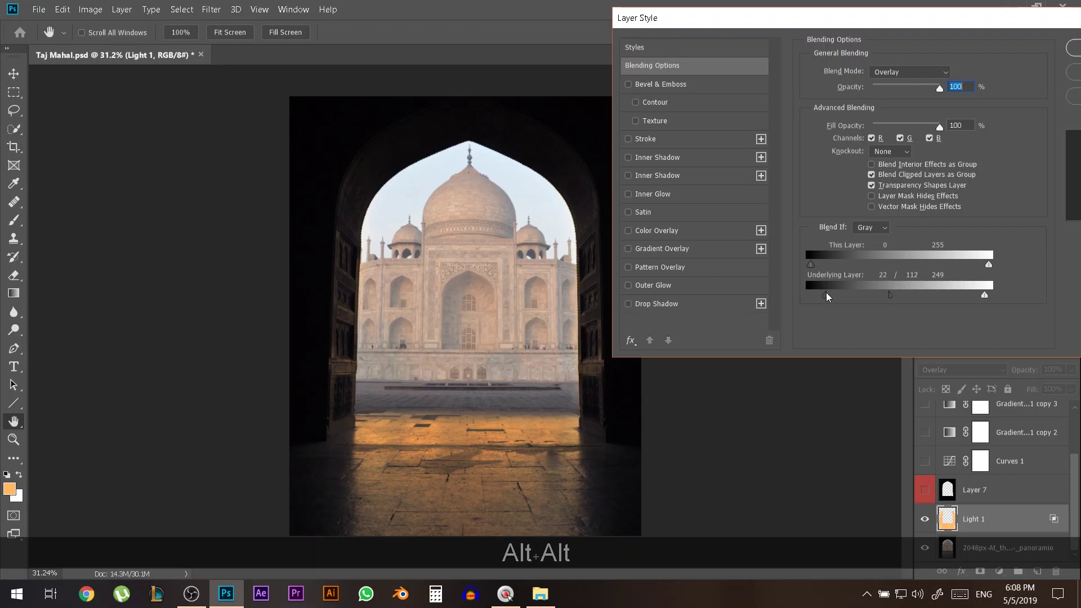
pyautogui.moveTo(889, 297); pyautogui.dragTo(875, 298)
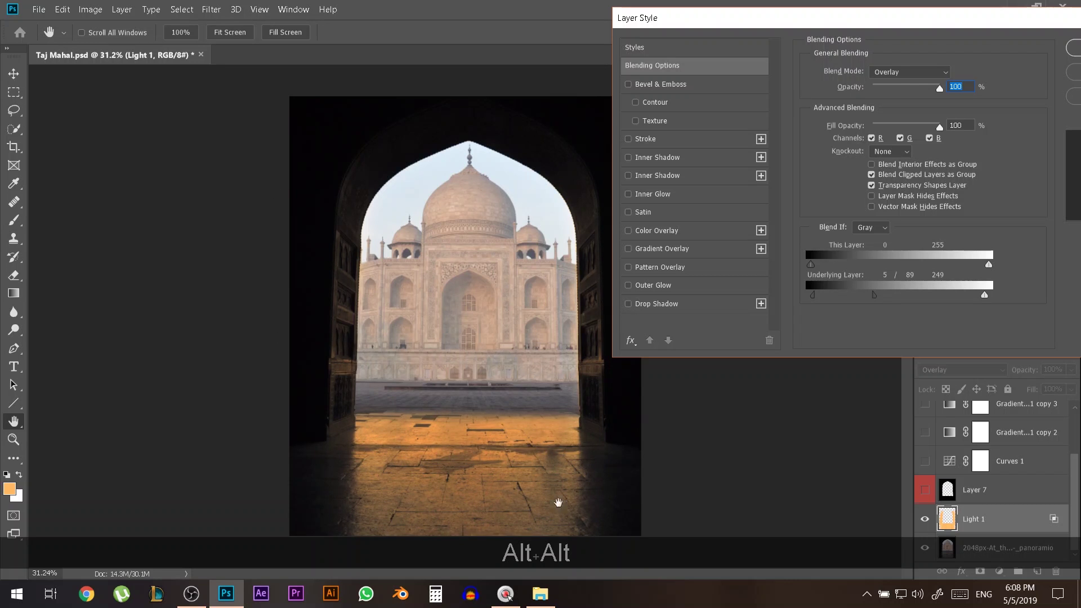
pyautogui.click(1073, 51)
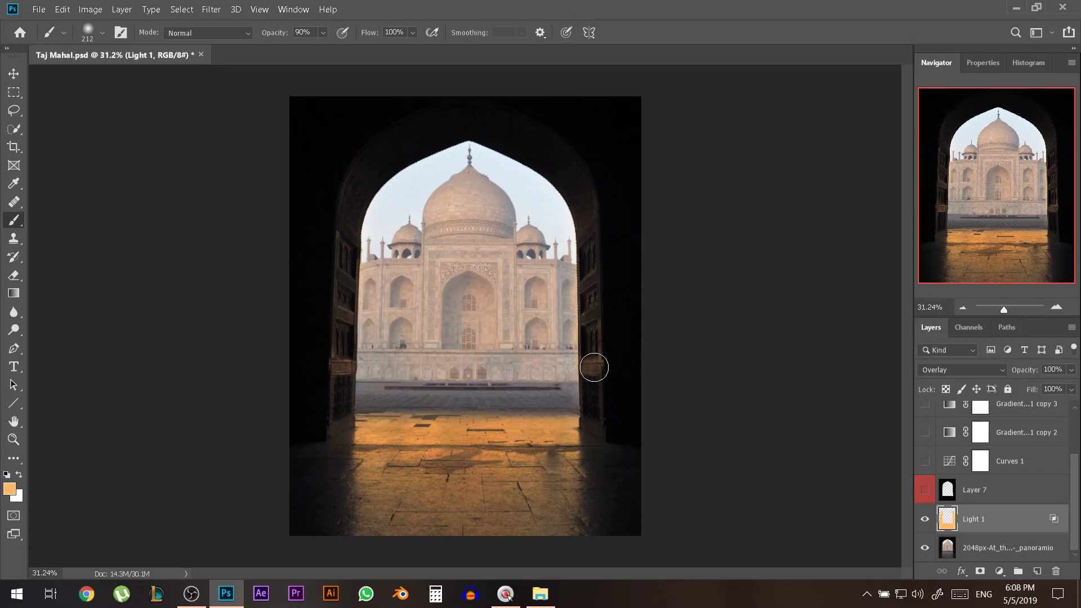
# - Preview other blend modes on the Light 1 layer, such as Color Dodge, and keep Overlay
pyautogui.click(957, 370)
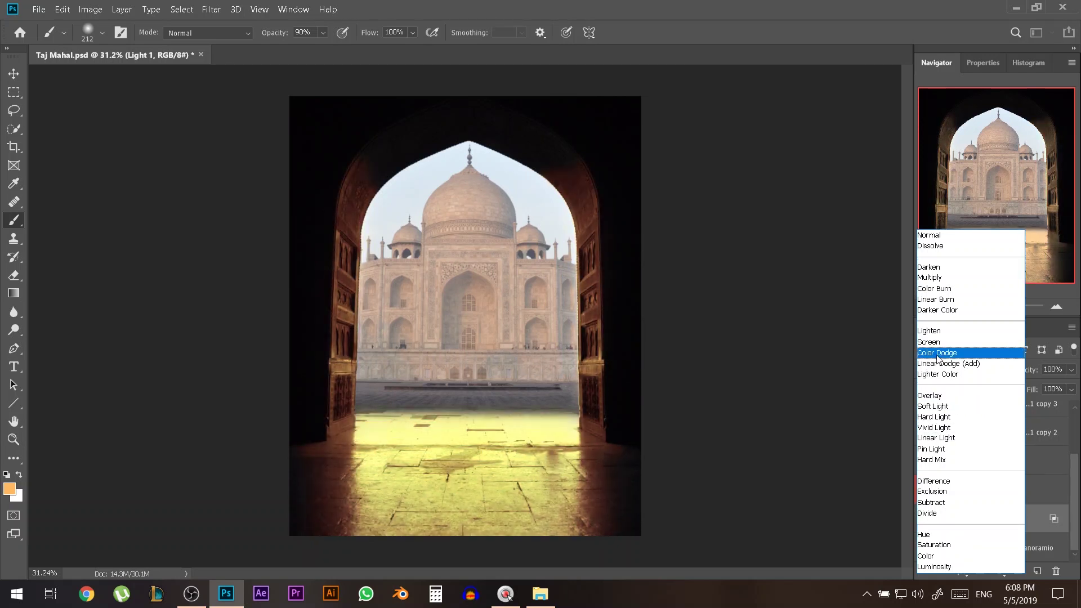
pyautogui.click(932, 396)
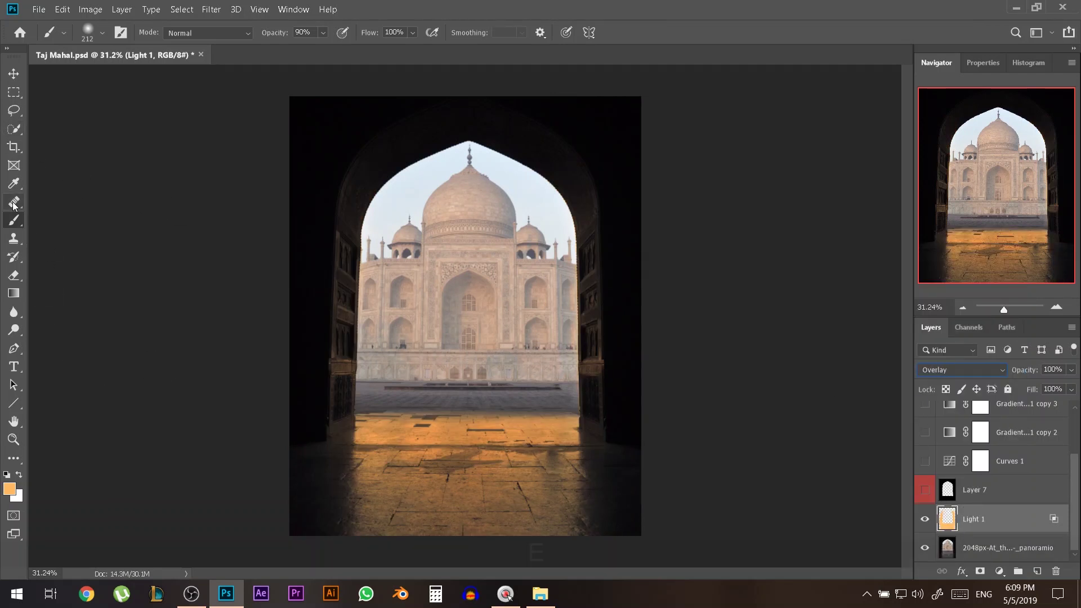
pyautogui.press('v')
# - Fade the light across the floor with a 446 px eraser at 28% opacity, undoing the first attempt
pyautogui.press('e')
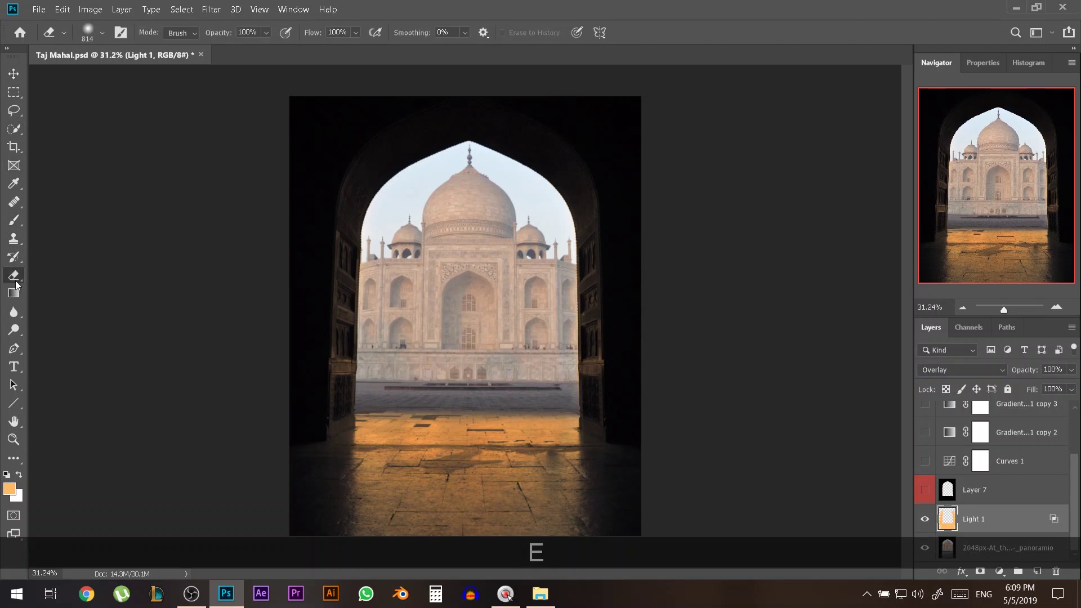
pyautogui.moveTo(418, 458); pyautogui.dragTo(395, 453)
pyautogui.moveTo(217, 32); pyautogui.dragTo(208, 32)
pyautogui.press('5')
pyautogui.scroll(-1, 394, 185)
pyautogui.moveTo(397, 371); pyautogui.dragTo(373, 338)
pyautogui.moveTo(430, 457); pyautogui.dragTo(448, 462)
pyautogui.moveTo(579, 475); pyautogui.dragTo(377, 463)
pyautogui.hotkey('ctrl', 'z')
pyautogui.press('2')
pyautogui.press('8')
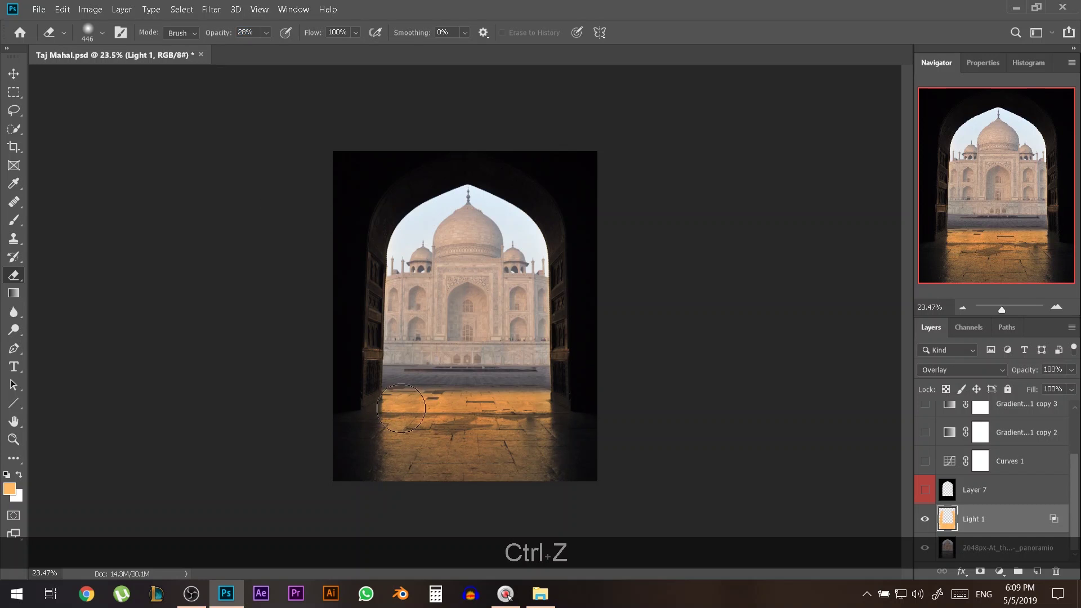
pyautogui.moveTo(491, 402)
pyautogui.mouseDown()
pyautogui.moveTo(535, 413)
pyautogui.moveTo(479, 408)
pyautogui.moveTo(397, 436)
pyautogui.moveTo(460, 476)
pyautogui.mouseUp()
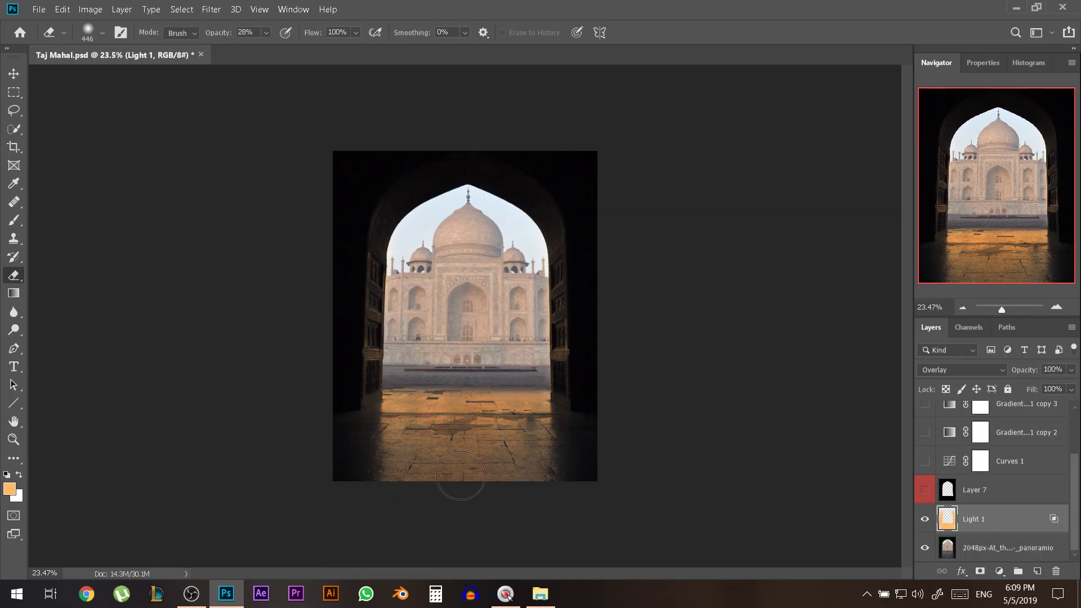
# - Compare the image with and without the Light 1 layer
pyautogui.click(14, 74)
pyautogui.click(926, 519)
pyautogui.click(926, 519)
pyautogui.click(925, 519)
pyautogui.click(925, 519)
# - Try to intensify the light by duplicating the Light 1 layer, and delete the copy
pyautogui.press('ctrl')
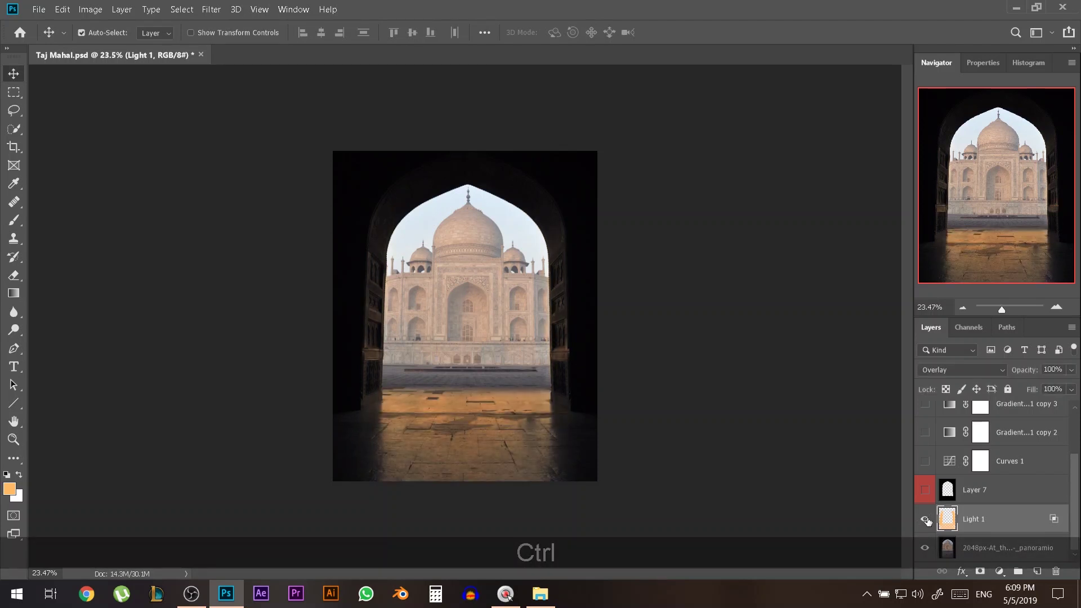
pyautogui.hotkey('ctrl', 'j')
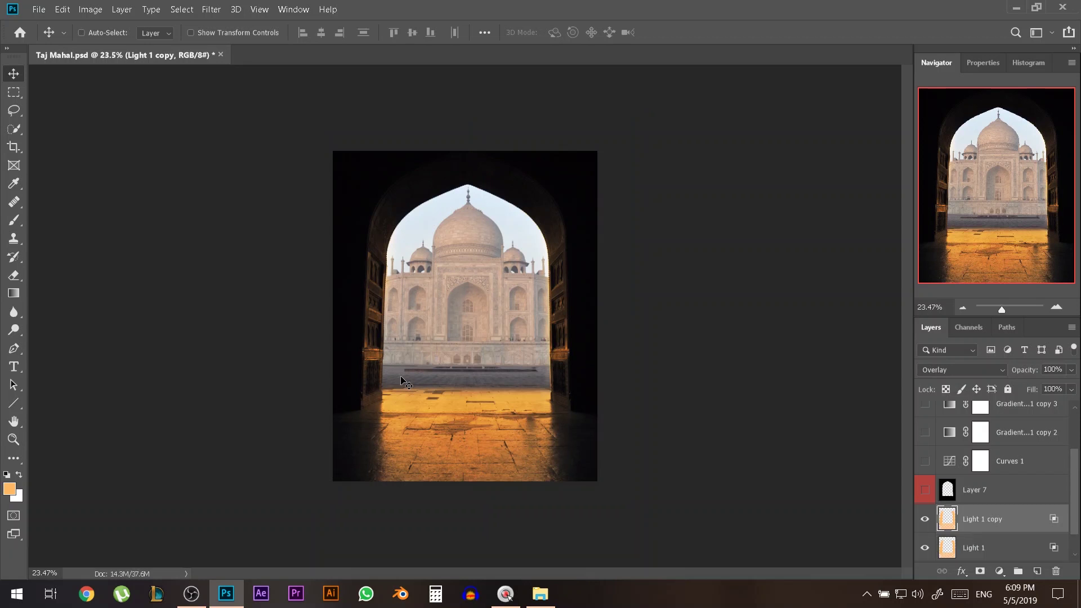
pyautogui.press('BackSpace')
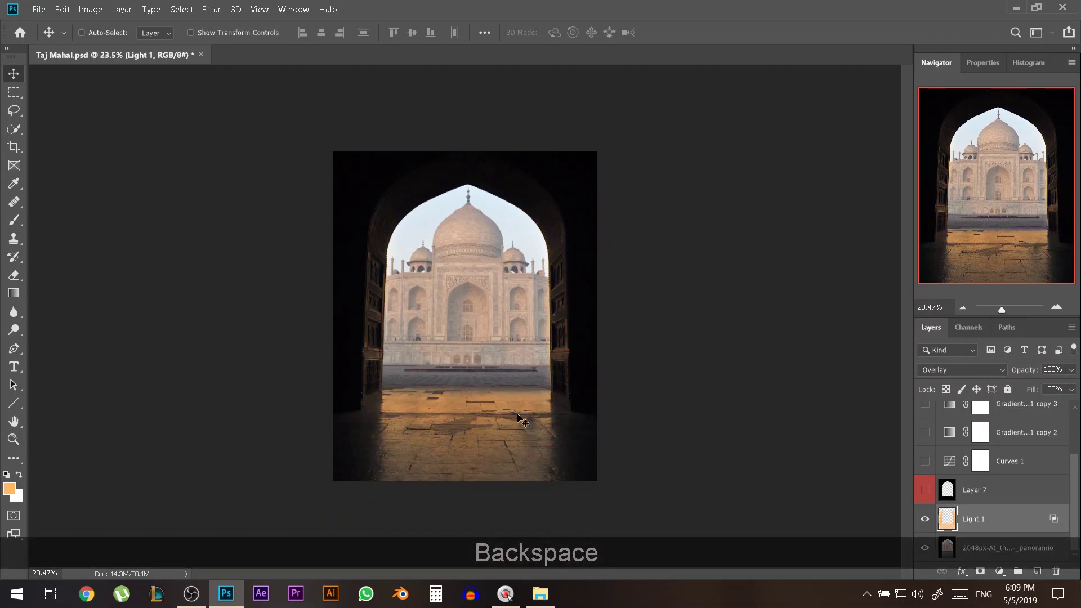
pyautogui.moveTo(1033, 369)
pyautogui.mouseDown()
pyautogui.moveTo(1020, 373)
pyautogui.moveTo(1029, 372)
pyautogui.mouseUp()
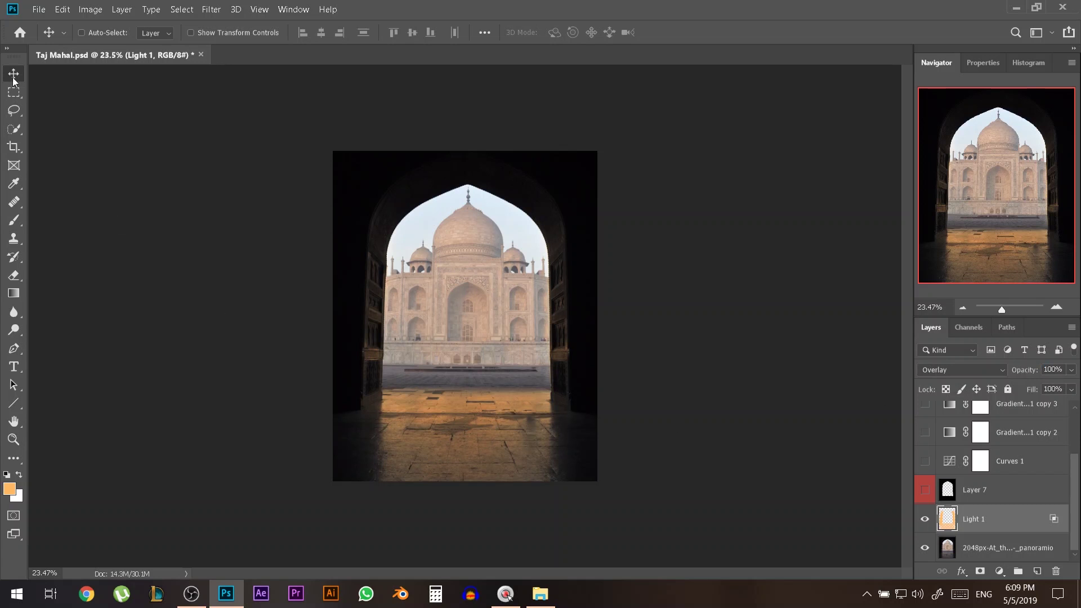
# - Create a new layer above Light 1 and set the foreground color to the deep orange #de5e00
pyautogui.scroll(2, 507, 451)
pyautogui.scroll(-1, 495, 439)
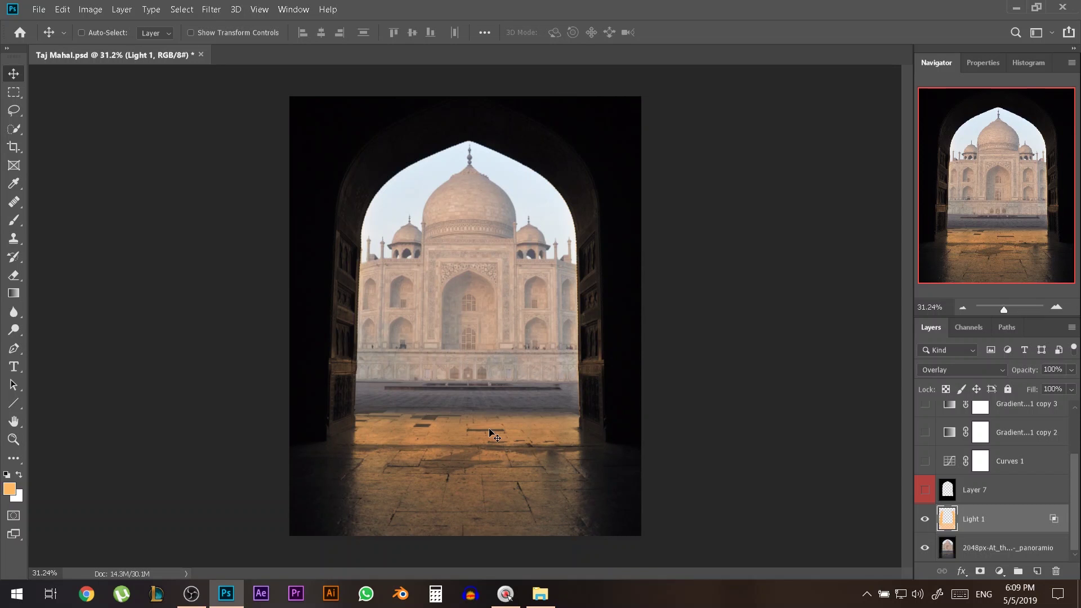
pyautogui.click(1038, 573)
pyautogui.keyDown('alt'); pyautogui.scroll(3, 605, 304); pyautogui.keyUp('alt')
pyautogui.click(10, 489)
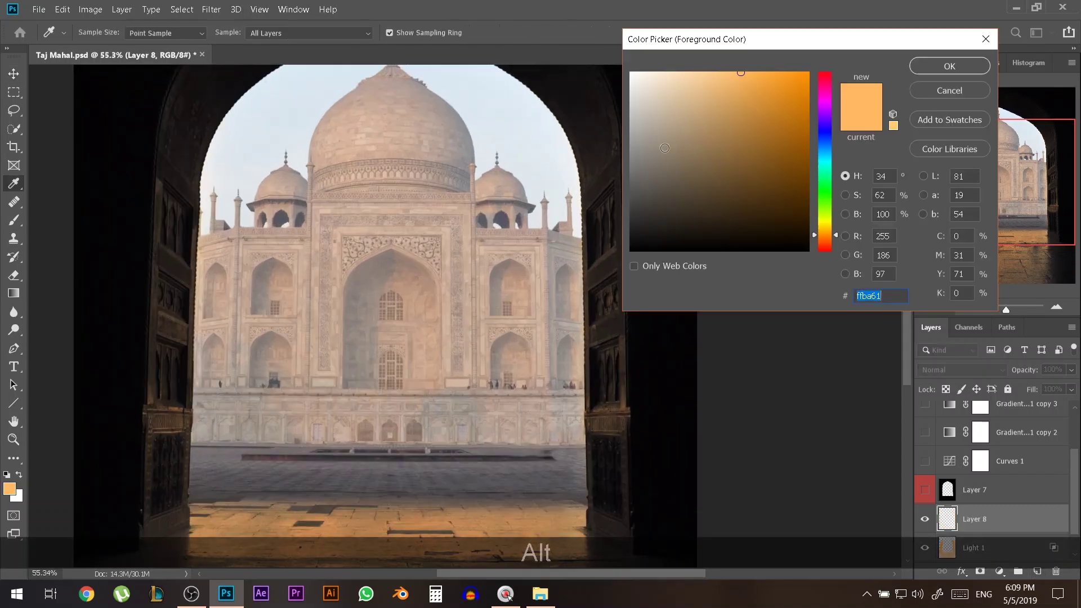
pyautogui.write('e07e00')
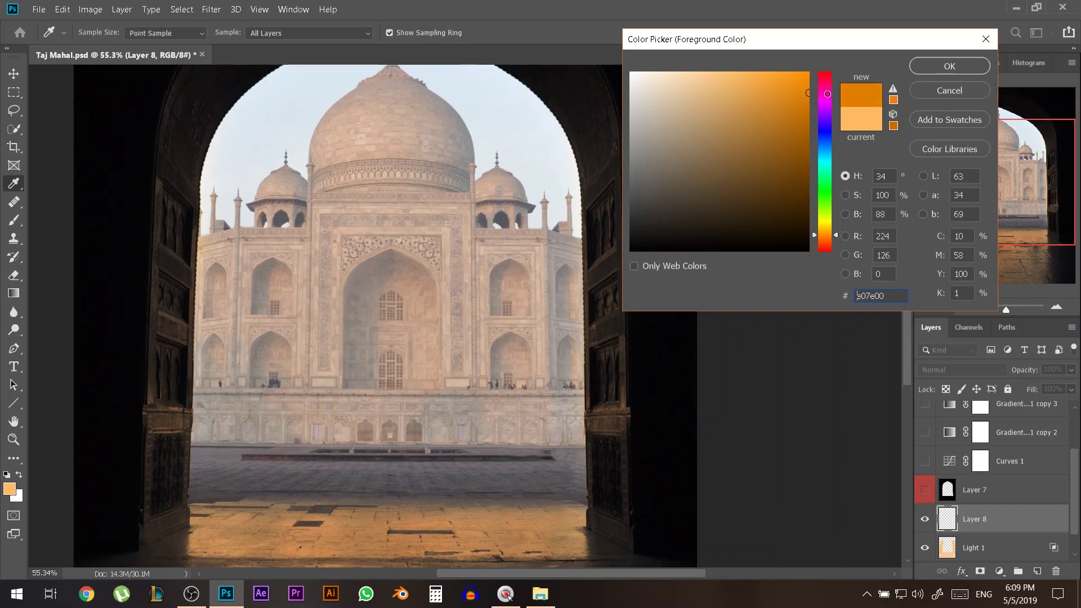
pyautogui.click(823, 239)
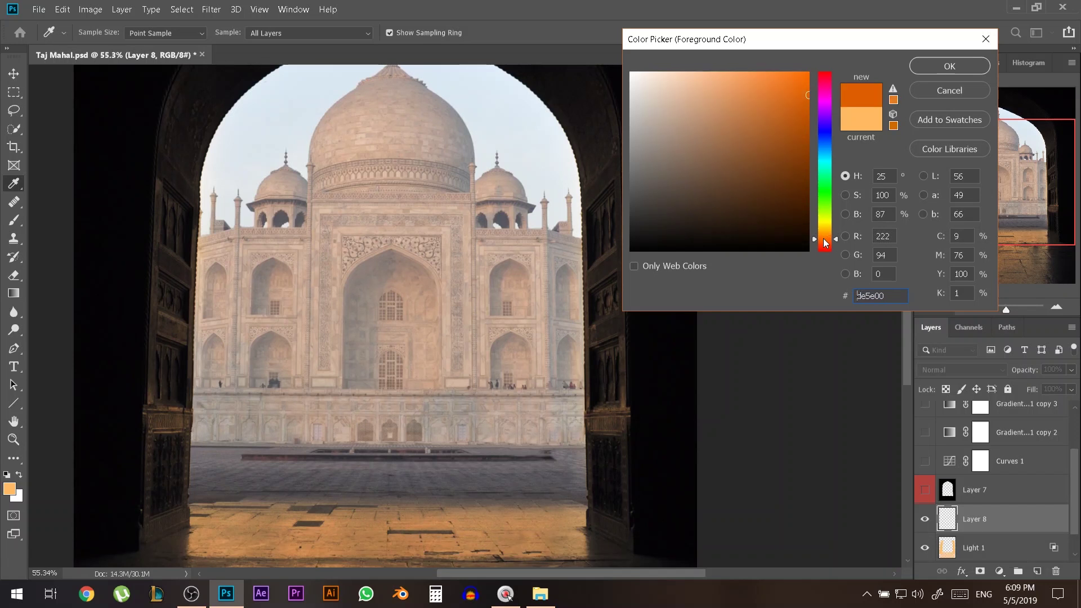
pyautogui.click(940, 66)
# - Load Layer 7's outline as a selection and paint orange down both inner walls with a 189 px brush at 90% opacity
pyautogui.press('b')
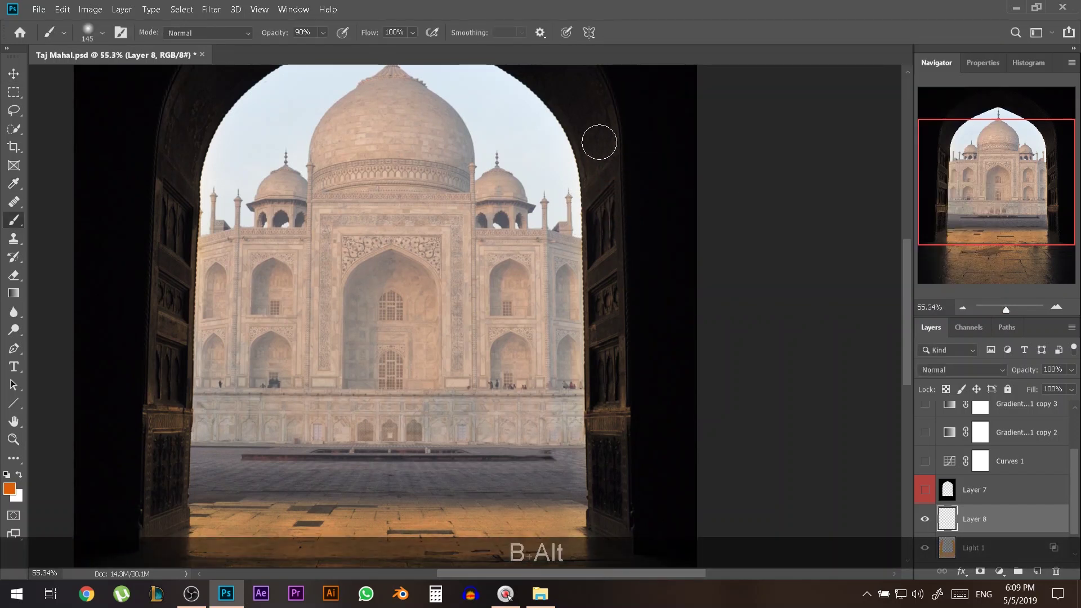
pyautogui.moveTo(583, 104); pyautogui.dragTo(598, 193)
pyautogui.hotkey('ctrl', 'z')
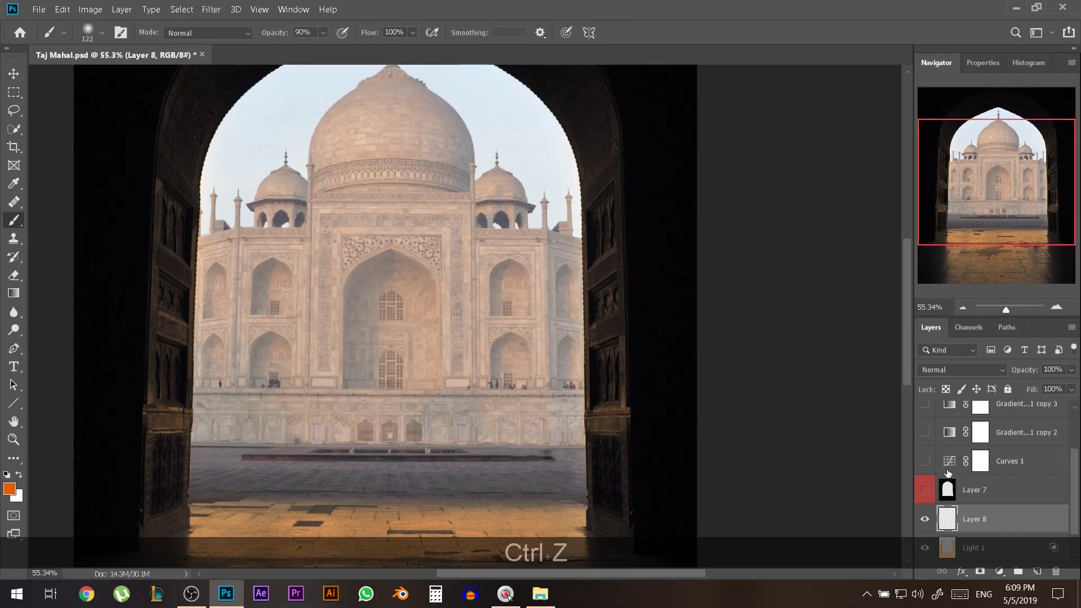
pyautogui.keyDown('ctrl'); pyautogui.click(947, 489); pyautogui.keyUp('ctrl')
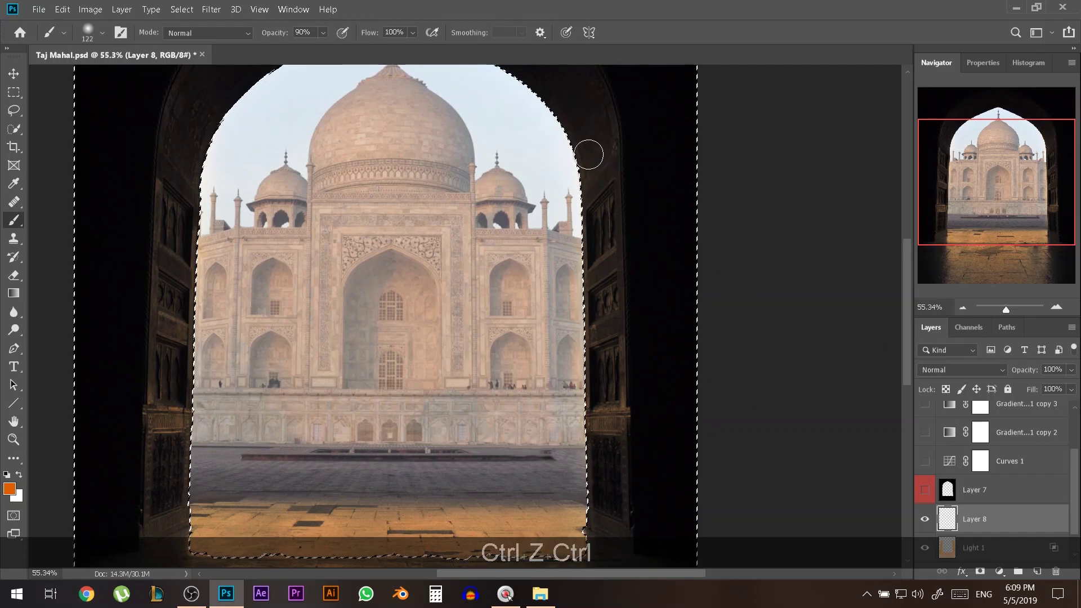
pyautogui.moveTo(589, 154); pyautogui.dragTo(606, 304)
pyautogui.moveTo(579, 145)
pyautogui.mouseDown()
pyautogui.moveTo(604, 482)
pyautogui.moveTo(611, 405)
pyautogui.moveTo(553, 185)
pyautogui.mouseUp()
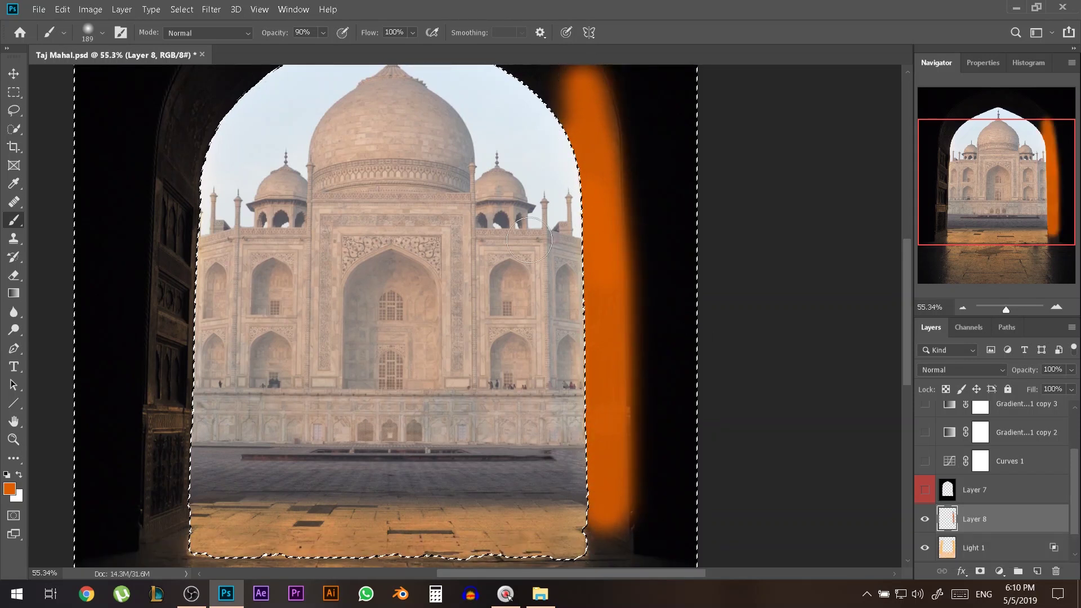
pyautogui.moveTo(181, 169)
pyautogui.mouseDown()
pyautogui.moveTo(164, 507)
pyautogui.moveTo(181, 159)
pyautogui.moveTo(198, 102)
pyautogui.mouseUp()
# - Remove the selection and paint faint orange over the floor near the walls with a 189 px brush at 20% opacity
pyautogui.scroll(-1, 275, 259)
pyautogui.press('2')
pyautogui.hotkey('ctrl', 'd')
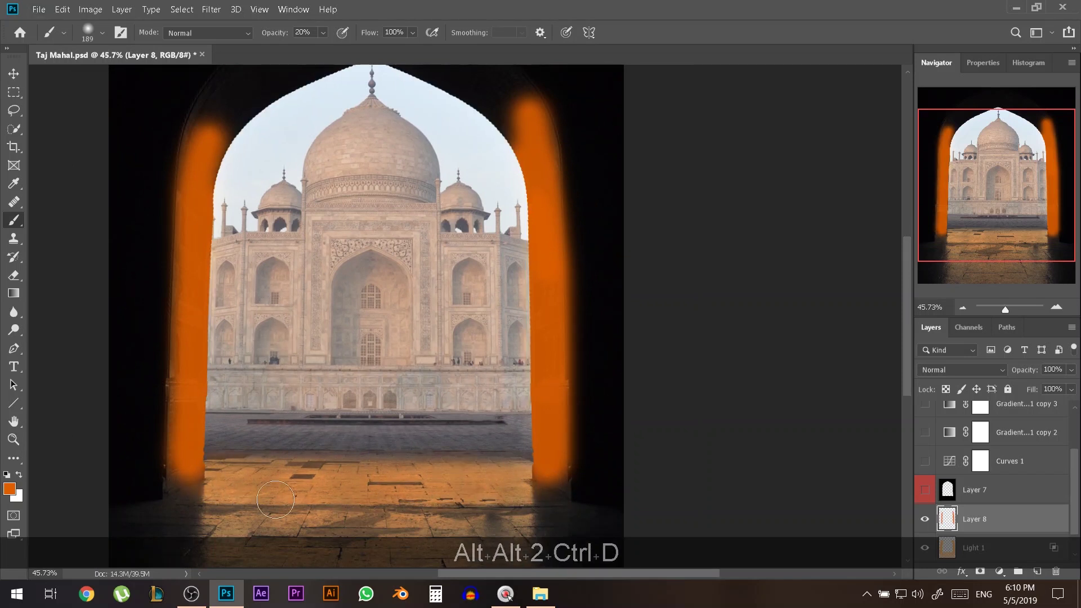
pyautogui.click(192, 533)
pyautogui.moveTo(224, 470); pyautogui.dragTo(183, 478)
pyautogui.scroll(-3, 183, 478)
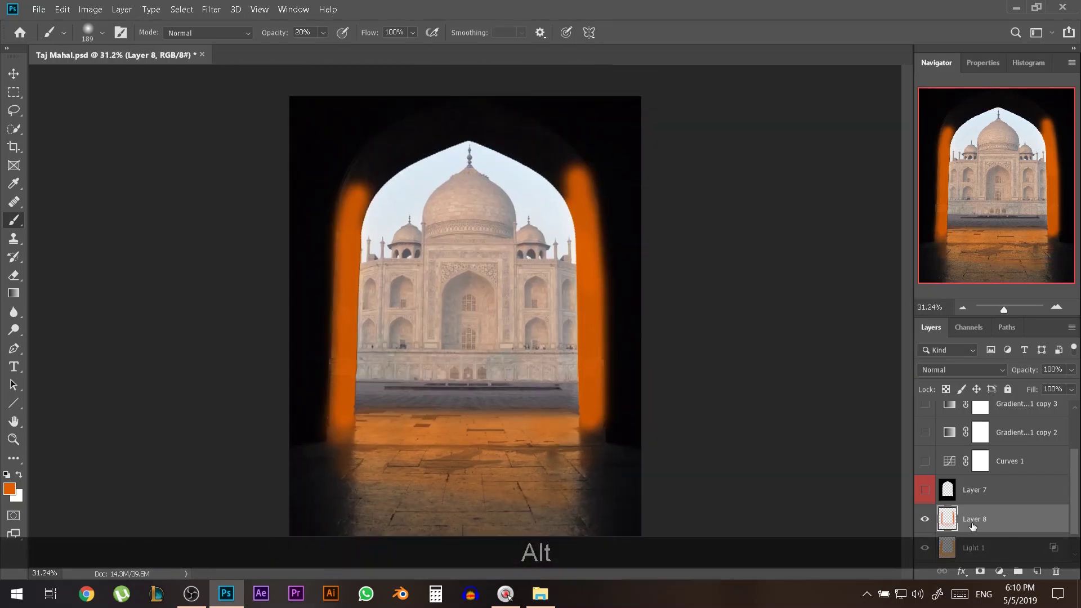
# - Split Layer 8's underlying-layer Blend If black value to 23 / 96 and set the layer's blend mode to Screen
pyautogui.doubleClick(956, 522)
pyautogui.moveTo(724, 295)
pyautogui.mouseDown()
pyautogui.moveTo(790, 301)
pyautogui.moveTo(737, 303)
pyautogui.mouseUp()
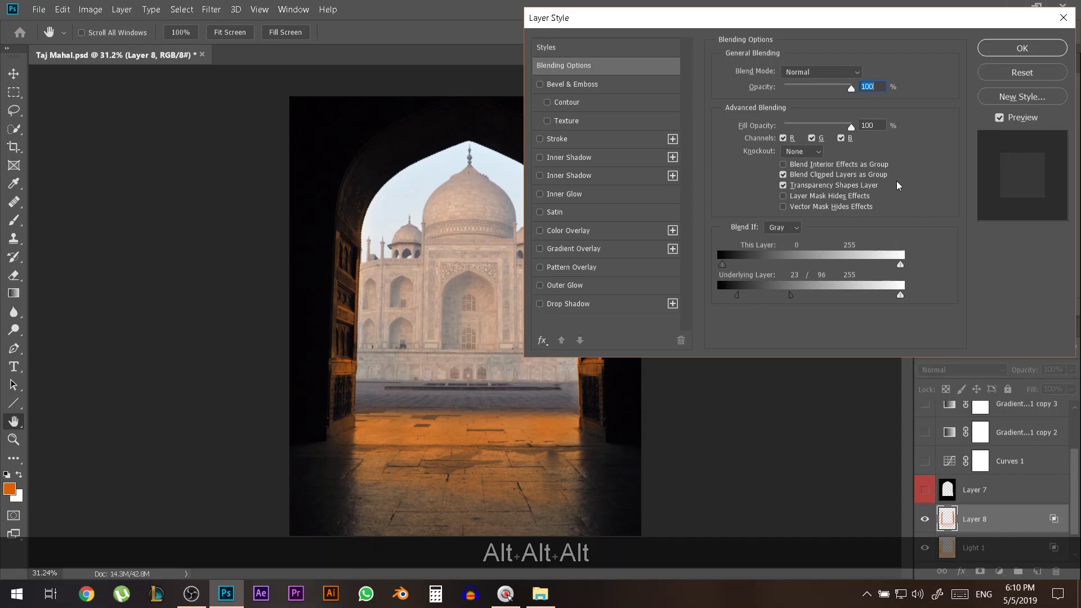
pyautogui.click(1022, 48)
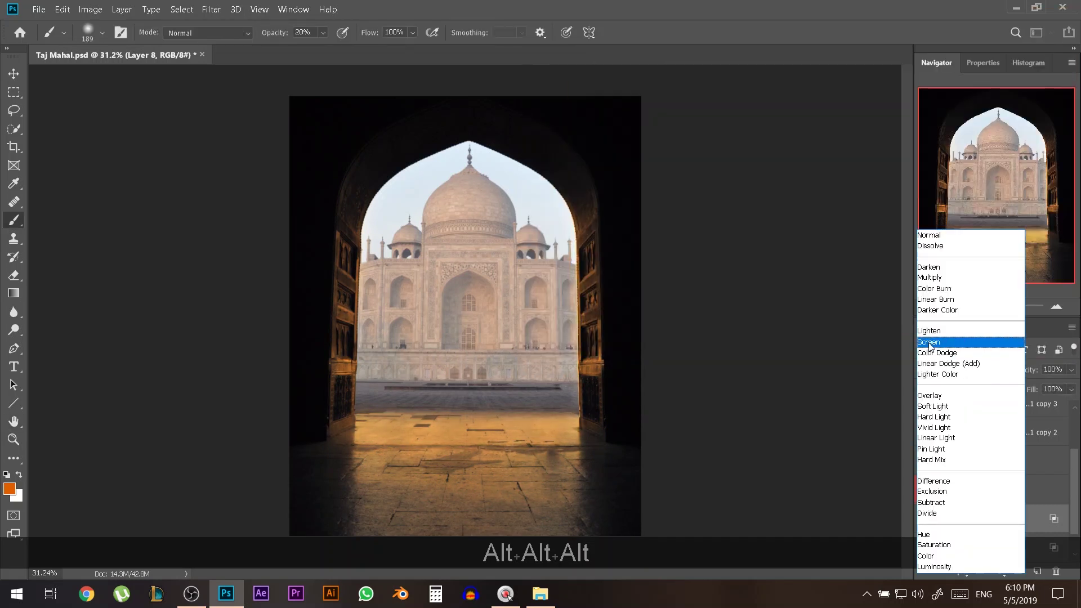
pyautogui.click(929, 342)
# - Compare the archway walls and floor with and without the orange light of Layer 8
pyautogui.click(925, 523)
pyautogui.click(925, 520)
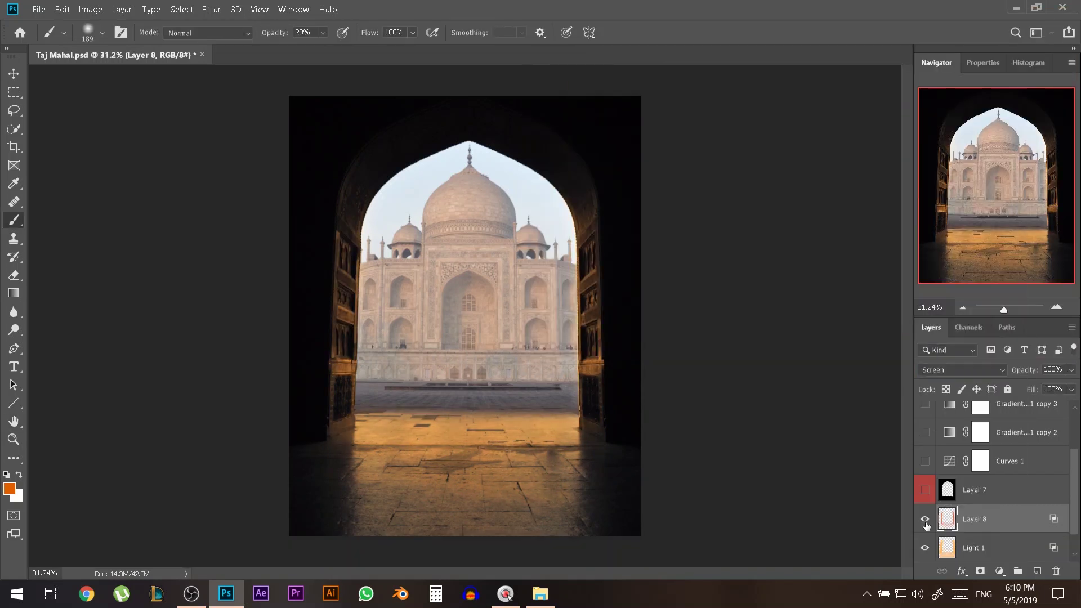
pyautogui.click(926, 520)
pyautogui.press('e')
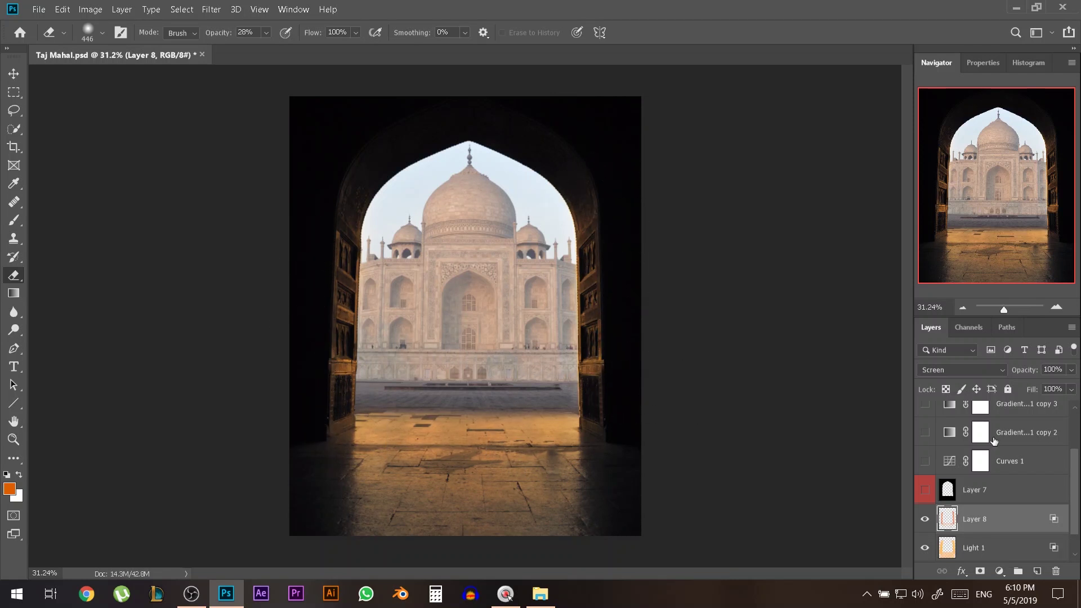
pyautogui.click(925, 519)
pyautogui.click(925, 518)
pyautogui.click(926, 519)
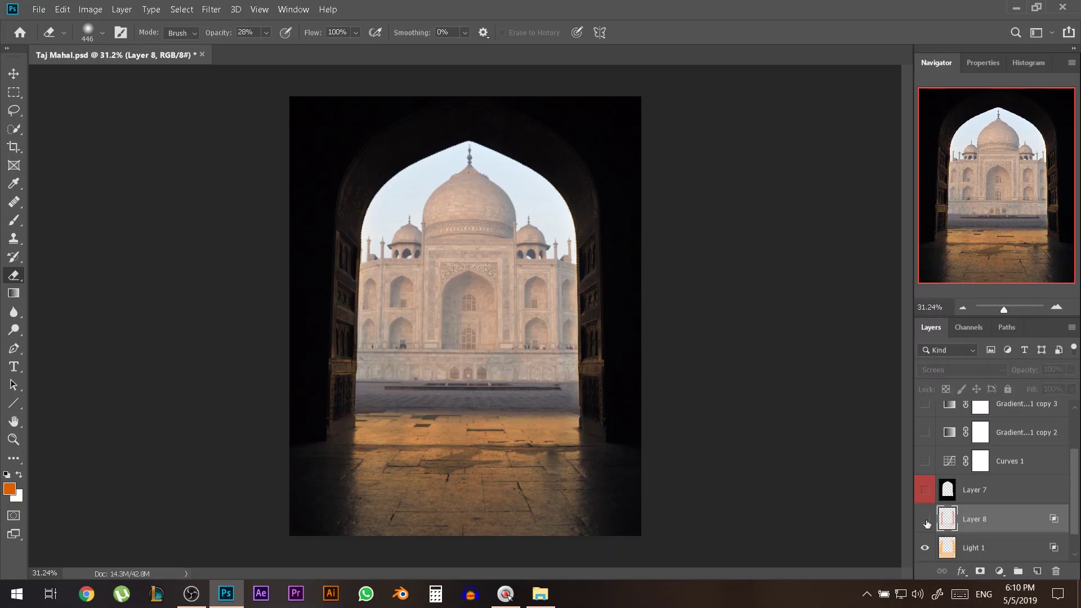
pyautogui.click(925, 520)
# - Set Layer 8's opacity to 50% and compare the image with the layer shown and hidden
pyautogui.moveTo(1034, 370); pyautogui.dragTo(1016, 373)
pyautogui.click(923, 522)
pyautogui.click(923, 521)
pyautogui.click(923, 524)
pyautogui.click(924, 520)
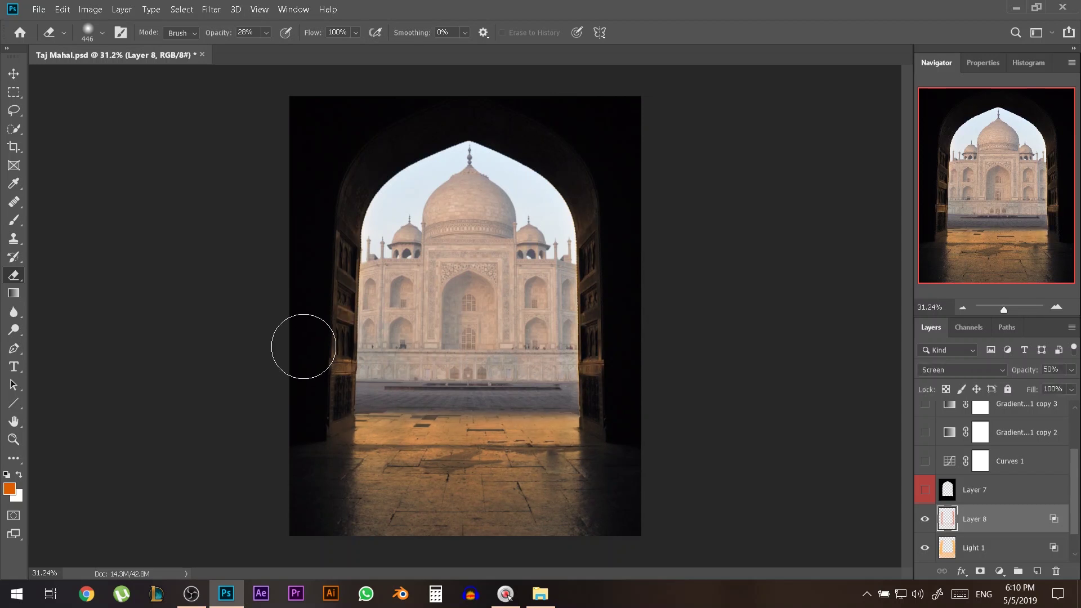
# - Duplicate Layer 8 and set the copy to Overlay blend mode at 69% opacity
pyautogui.click(13, 73)
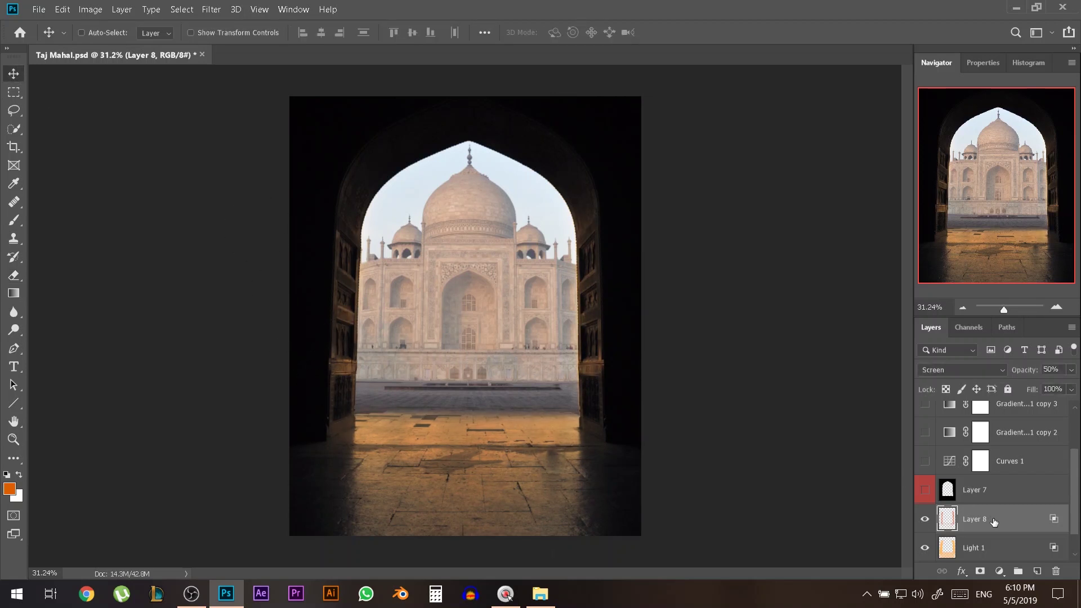
pyautogui.hotkey('ctrl', 'j')
pyautogui.click(946, 372)
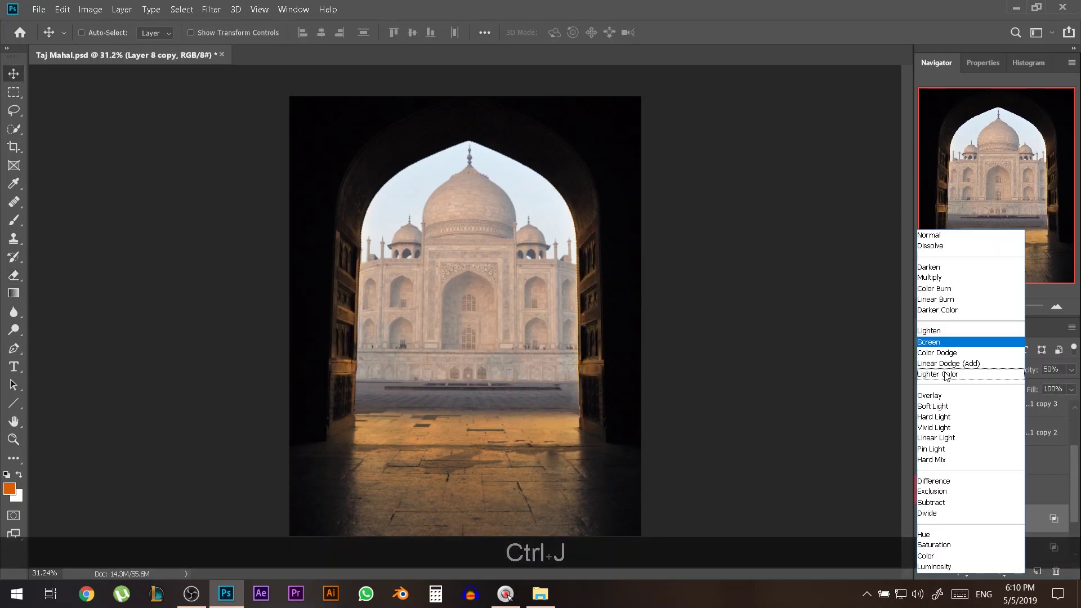
pyautogui.click(928, 396)
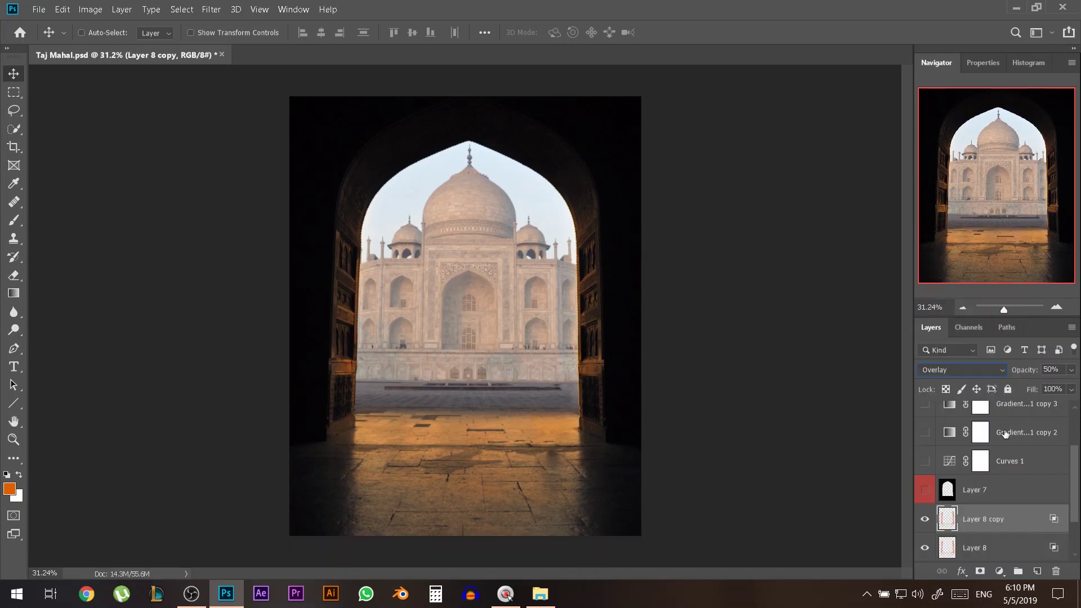
pyautogui.press('6')
pyautogui.press('9')
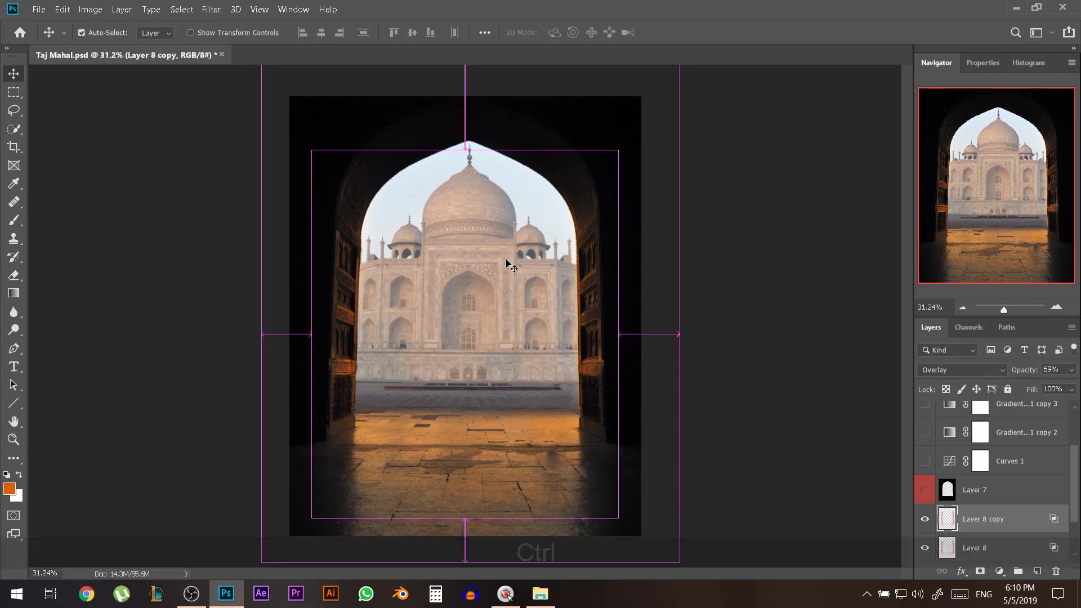
# - Shift the hue of Layer 8 copy by +13 with a Hue/Saturation adjustment
pyautogui.hotkey('ctrl', 'u')
pyautogui.moveTo(356, 6); pyautogui.dragTo(778, 6)
pyautogui.moveTo(718, 144)
pyautogui.mouseDown()
pyautogui.moveTo(754, 144)
pyautogui.moveTo(633, 136)
pyautogui.moveTo(856, 140)
pyautogui.moveTo(640, 147)
pyautogui.moveTo(643, 136)
pyautogui.moveTo(786, 134)
pyautogui.moveTo(643, 146)
pyautogui.moveTo(710, 146)
pyautogui.moveTo(692, 107)
pyautogui.moveTo(646, 112)
pyautogui.moveTo(775, 112)
pyautogui.moveTo(721, 113)
pyautogui.moveTo(712, 125)
pyautogui.mouseUp()
pyautogui.press('Down')
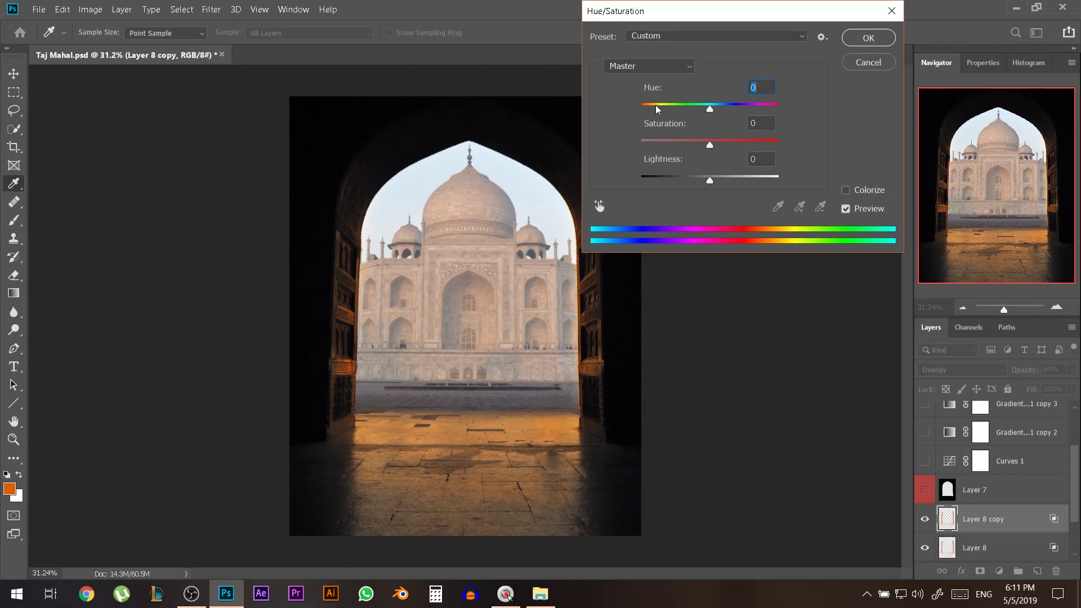
pyautogui.moveTo(708, 110); pyautogui.dragTo(718, 110)
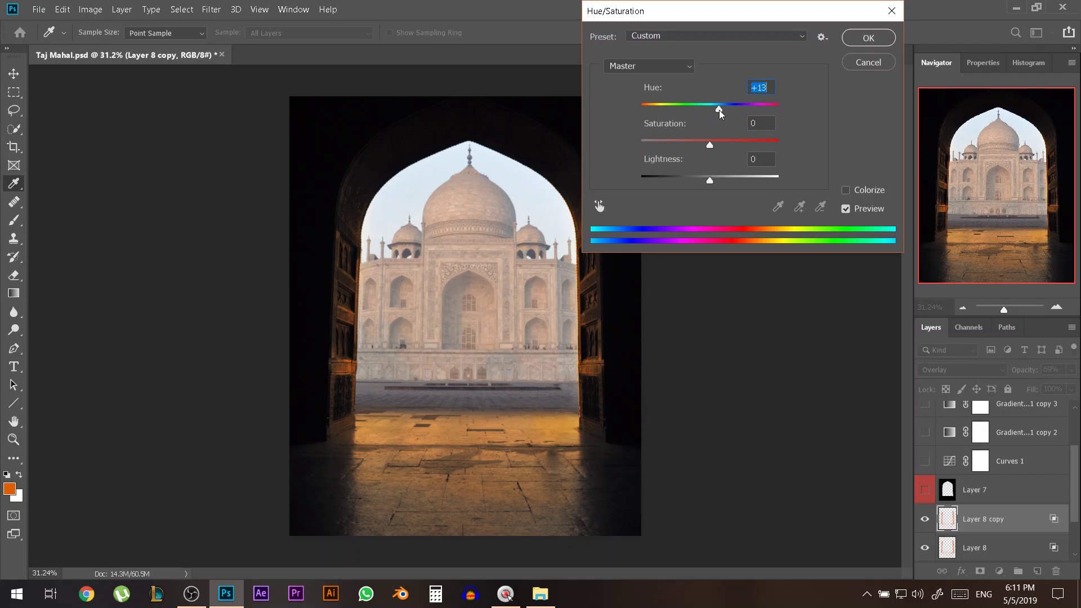
pyautogui.click(879, 41)
# - Lower Layer 8 copy's opacity to 45% and its fill to 56%
pyautogui.moveTo(1023, 370); pyautogui.dragTo(1026, 390)
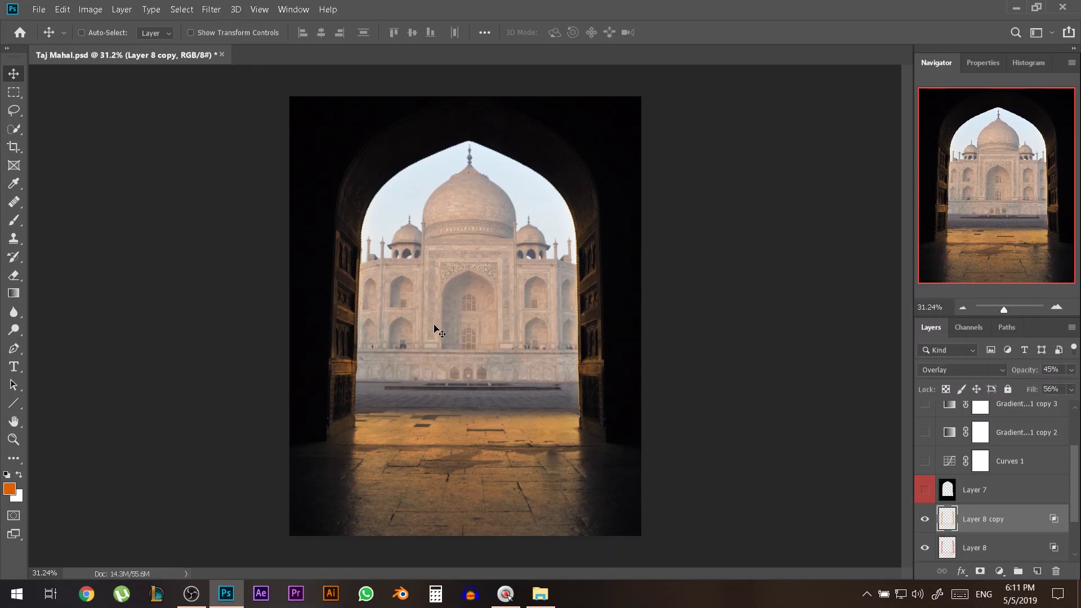
pyautogui.scroll(-1, 963, 486)
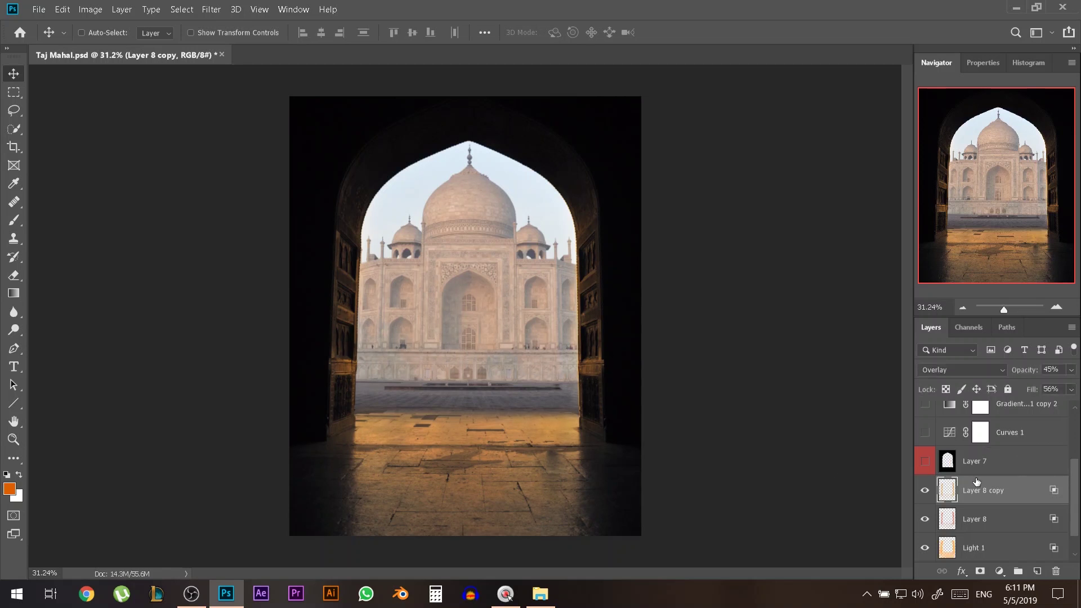
pyautogui.scroll(-1, 976, 482)
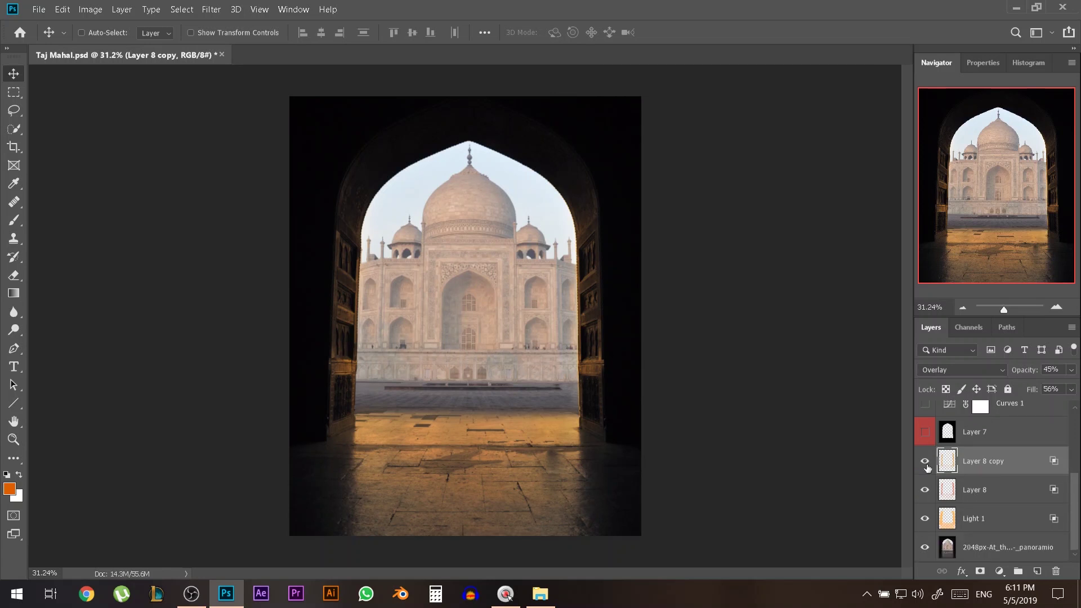
# - Add a gradient fill layer above Layer 8 copy, try the Radial style, and settle on Angle style rotated to about 45°
pyautogui.click(999, 572)
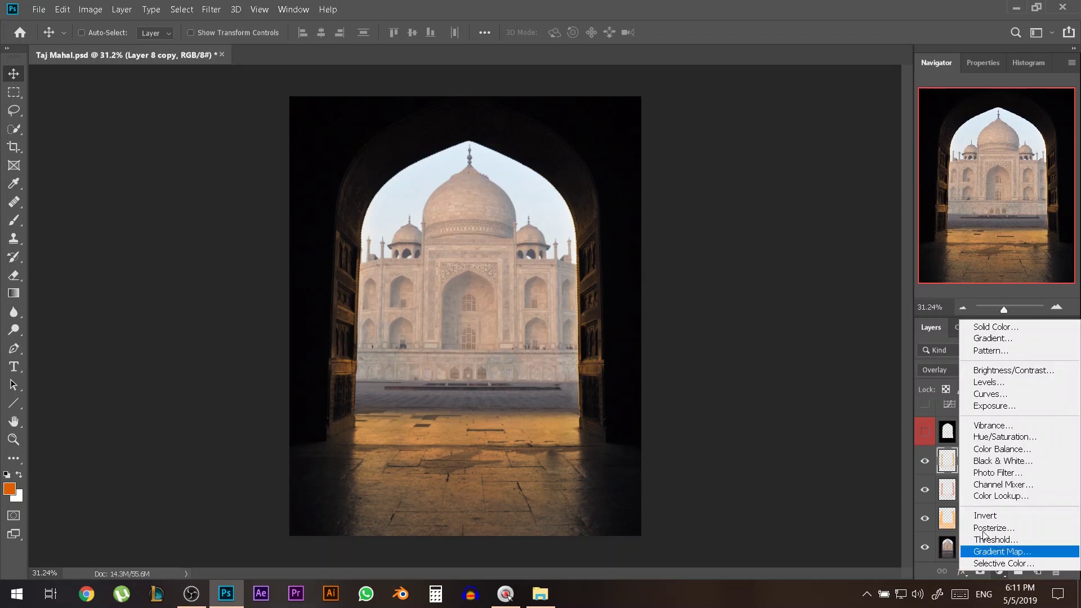
pyautogui.click(992, 338)
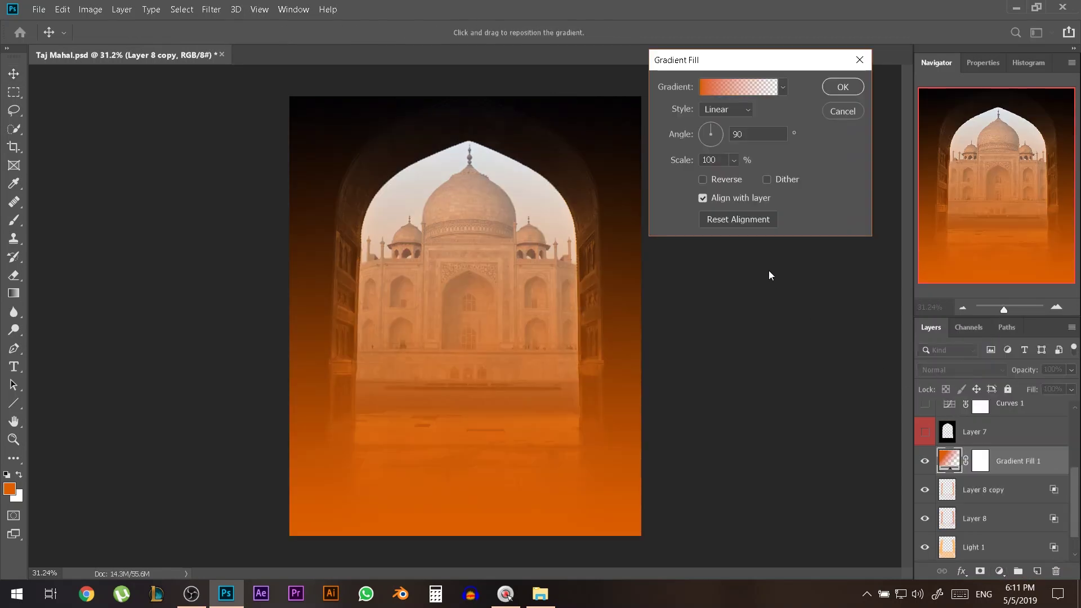
pyautogui.click(737, 110)
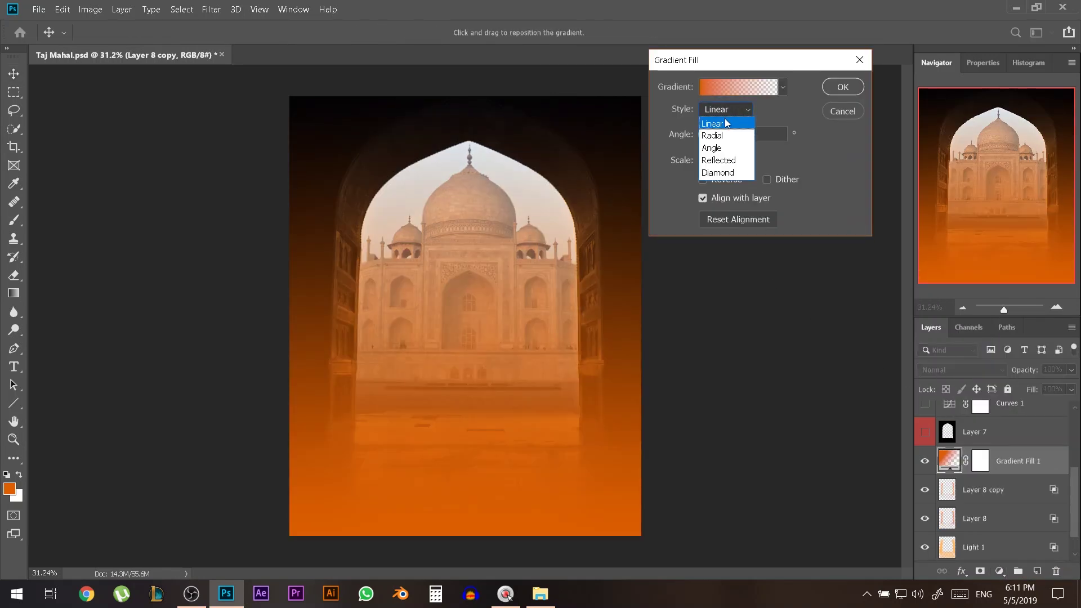
pyautogui.click(718, 137)
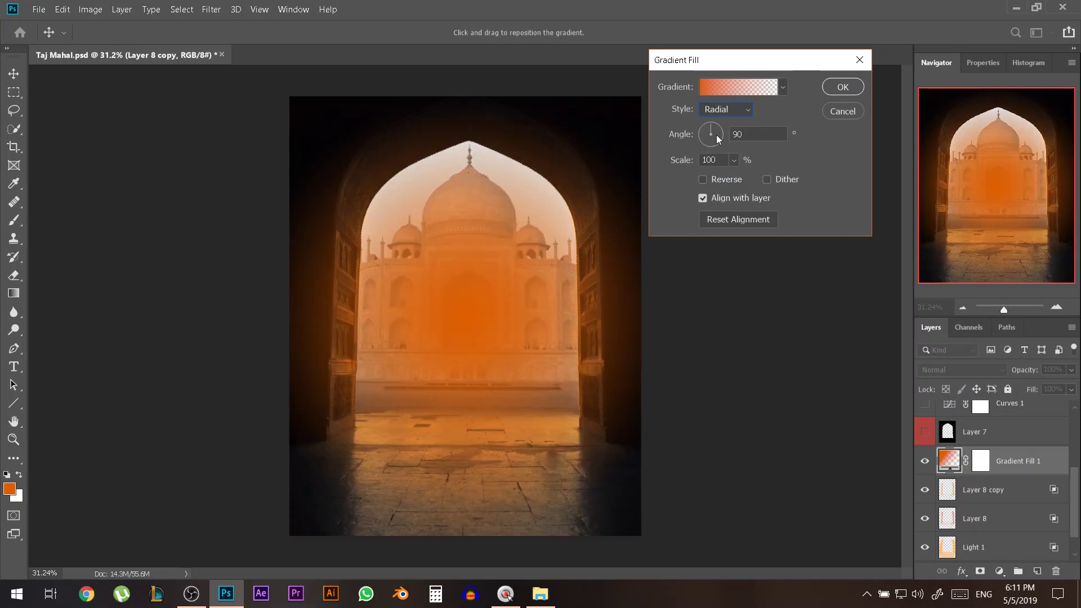
pyautogui.click(726, 109)
pyautogui.click(724, 150)
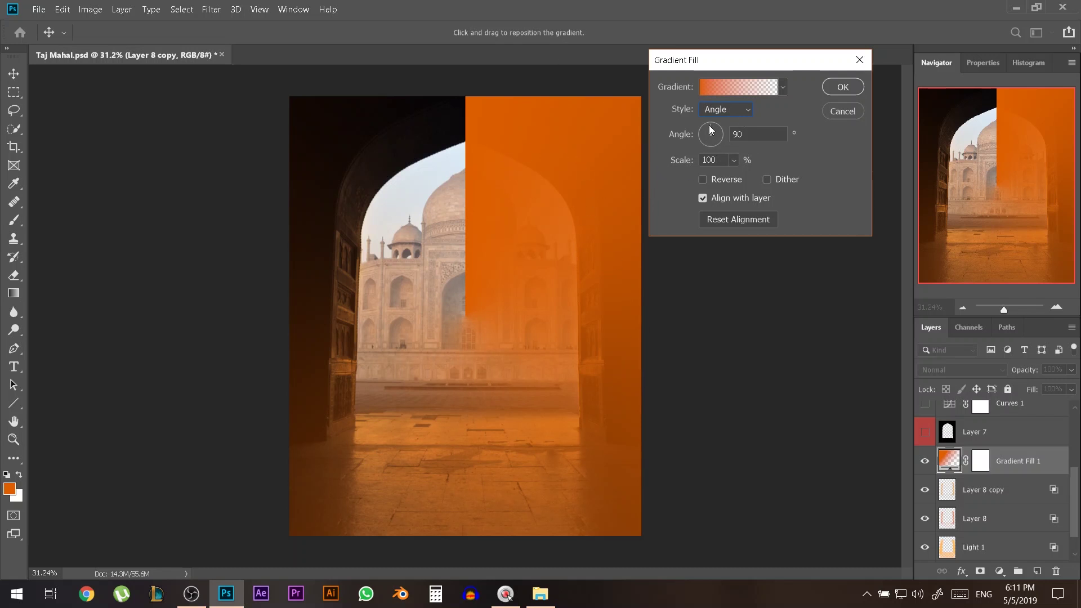
pyautogui.moveTo(720, 125); pyautogui.dragTo(718, 128)
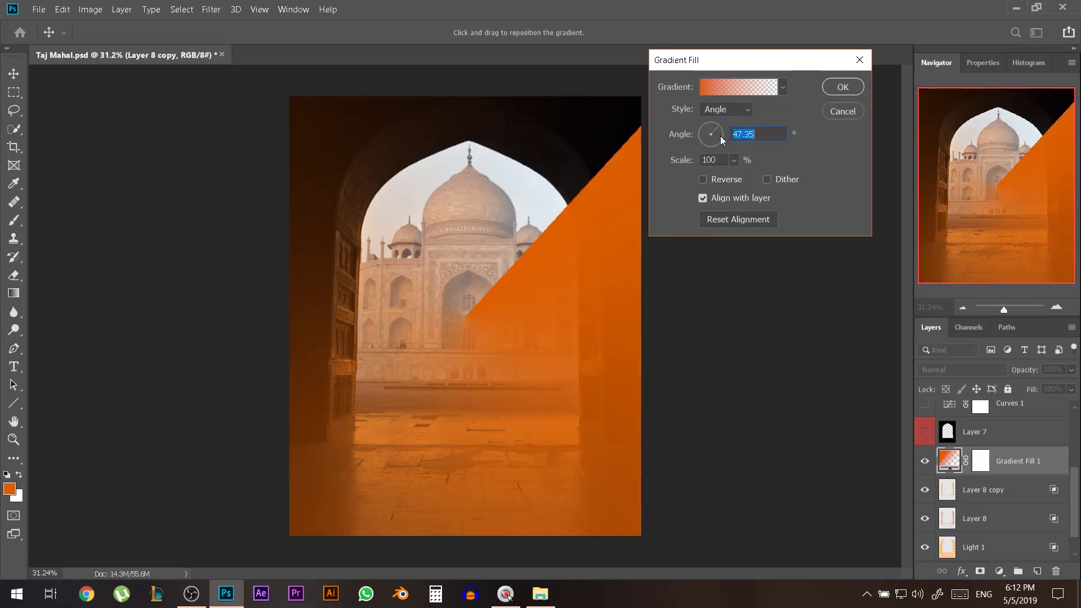
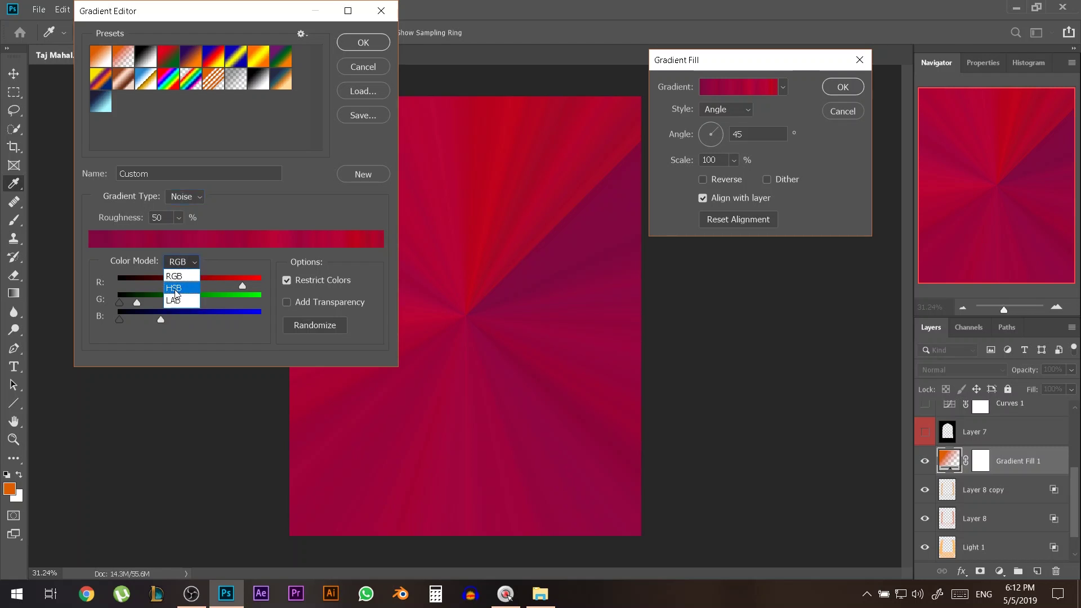
# - Switch the noise gradient to the HSB color model with zero saturation, the full hue range and a higher brightness maximum
pyautogui.click(180, 288)
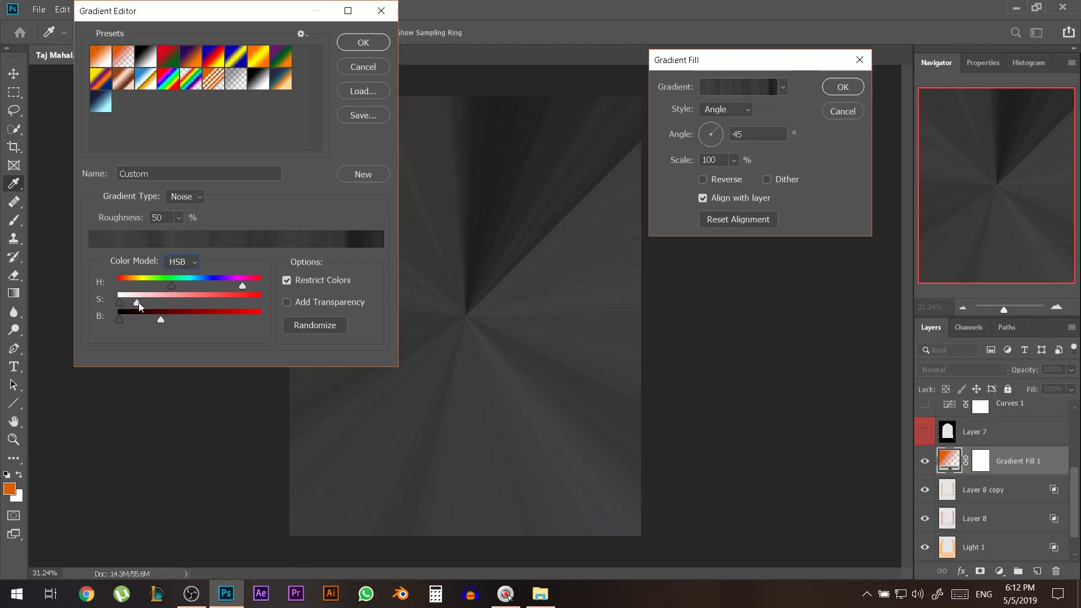
pyautogui.moveTo(236, 307); pyautogui.dragTo(230, 307)
pyautogui.moveTo(243, 286); pyautogui.dragTo(332, 290)
pyautogui.moveTo(150, 317); pyautogui.dragTo(204, 321)
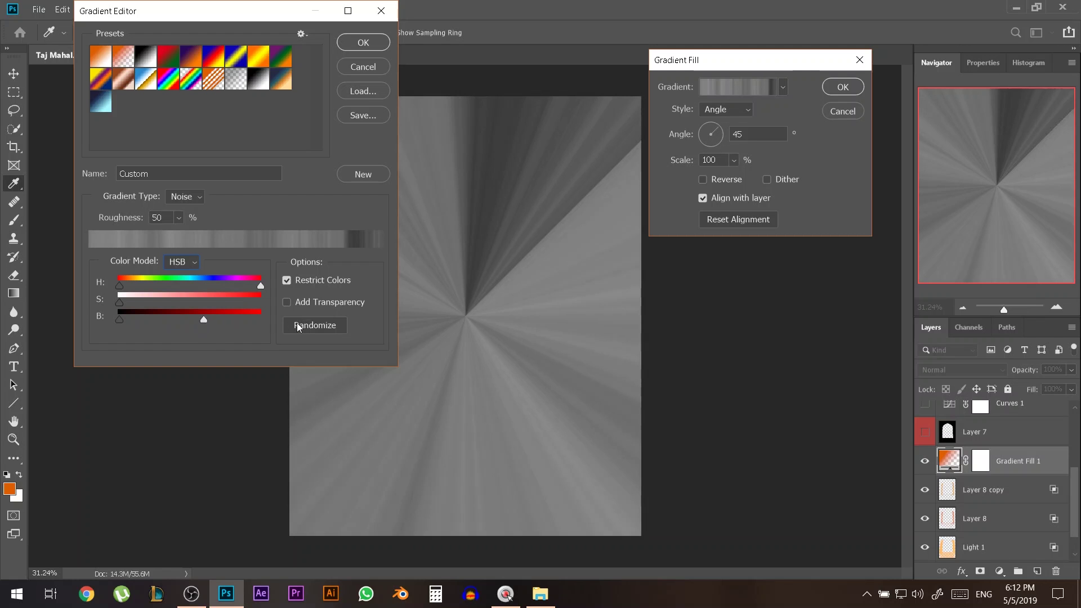
# - Randomize the noise gradient until the gray ray pattern suits, and raise its brightness maximum further to brighten the rays
pyautogui.click(305, 326)
pyautogui.click(304, 327)
pyautogui.click(305, 329)
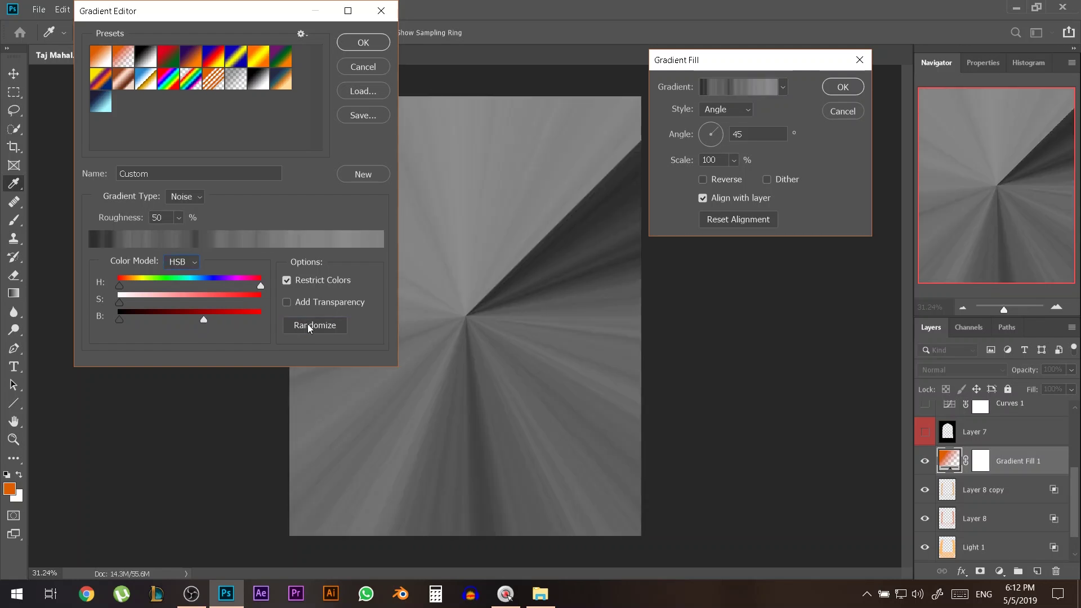
pyautogui.click(309, 328)
pyautogui.click(313, 328)
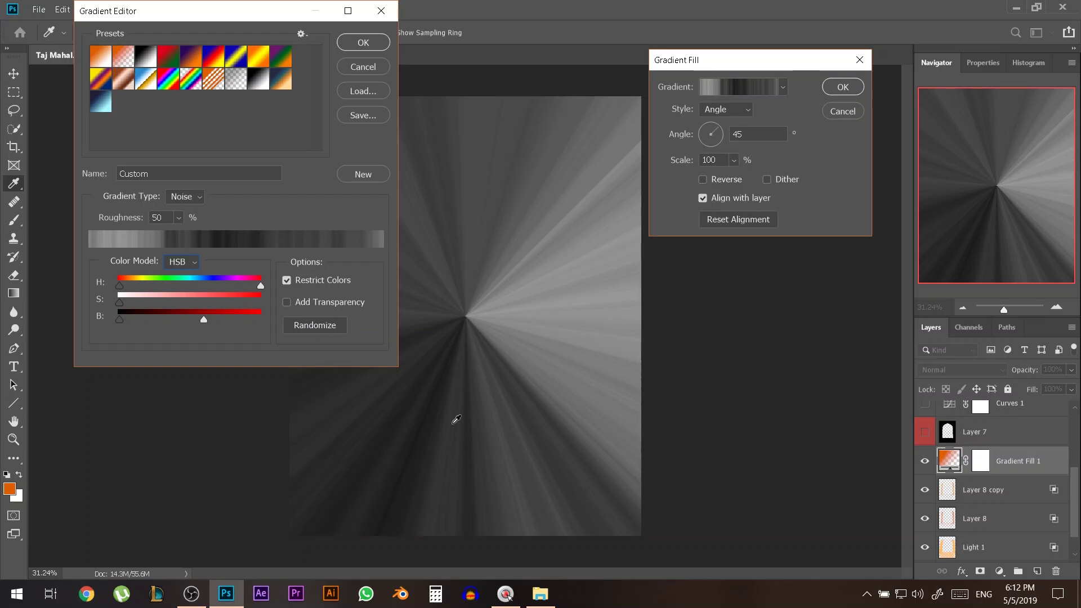
pyautogui.moveTo(206, 318); pyautogui.dragTo(234, 319)
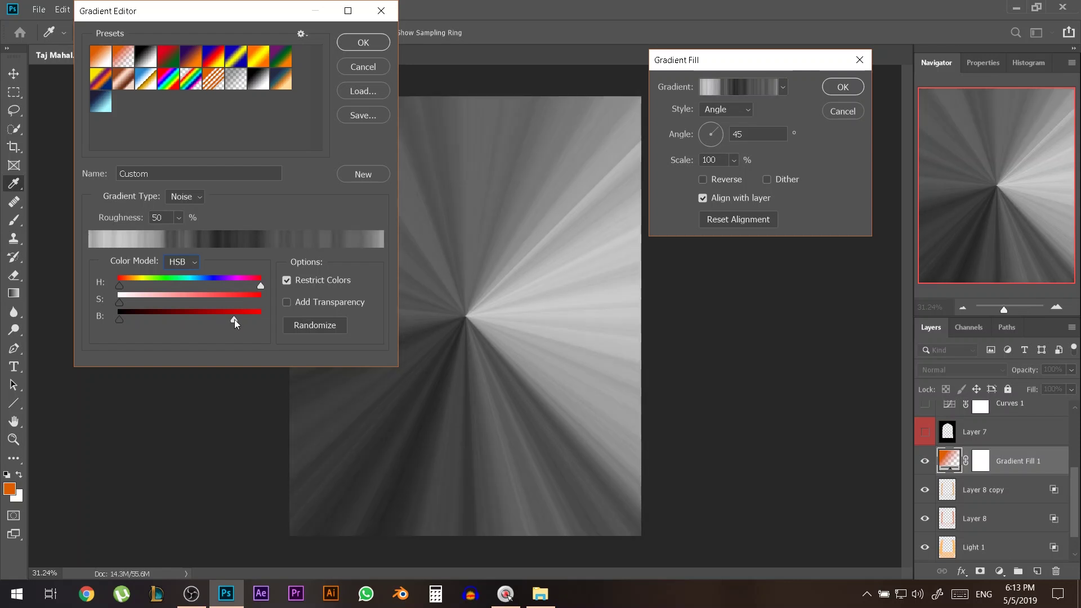
# - Set the noise gradient's roughness to 70% and apply the gradient fill layer
pyautogui.moveTo(118, 219)
pyautogui.mouseDown()
pyautogui.moveTo(129, 220)
pyautogui.moveTo(119, 219)
pyautogui.mouseUp()
pyautogui.click(130, 219)
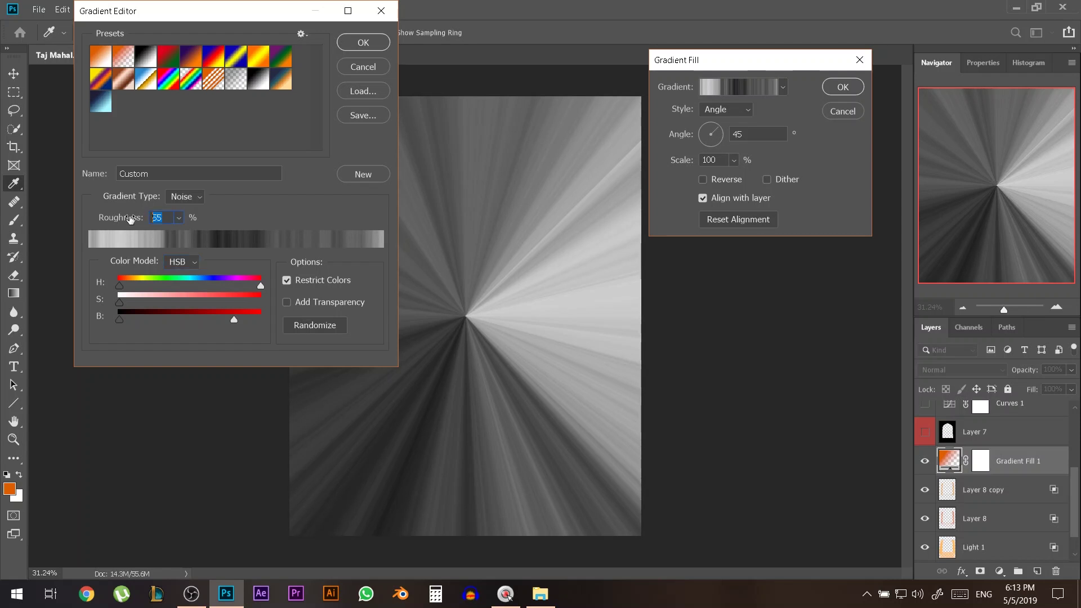
pyautogui.write('85')
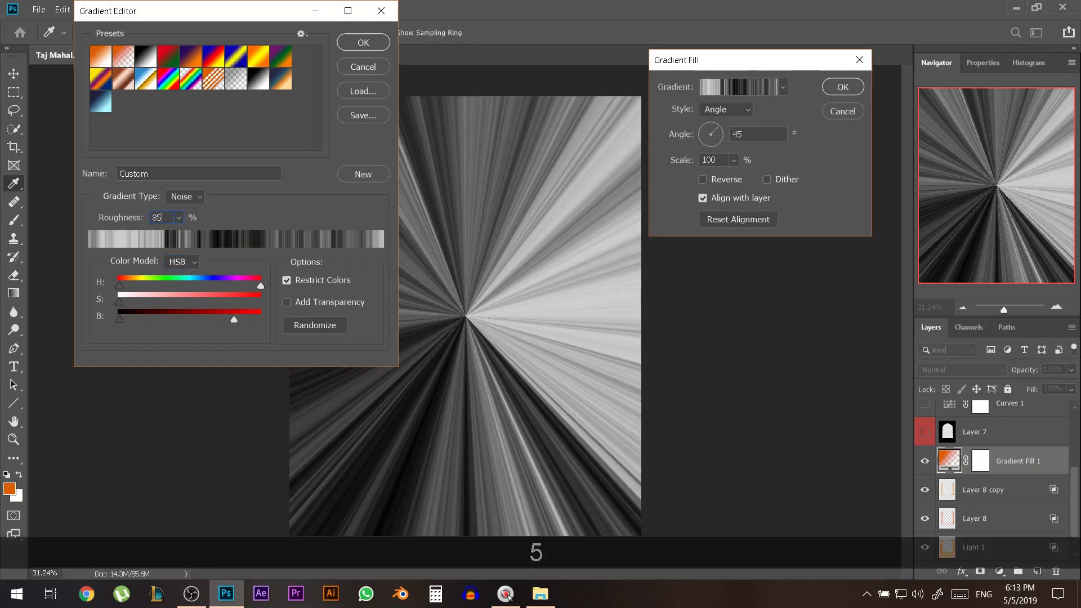
pyautogui.moveTo(139, 220); pyautogui.dragTo(129, 224)
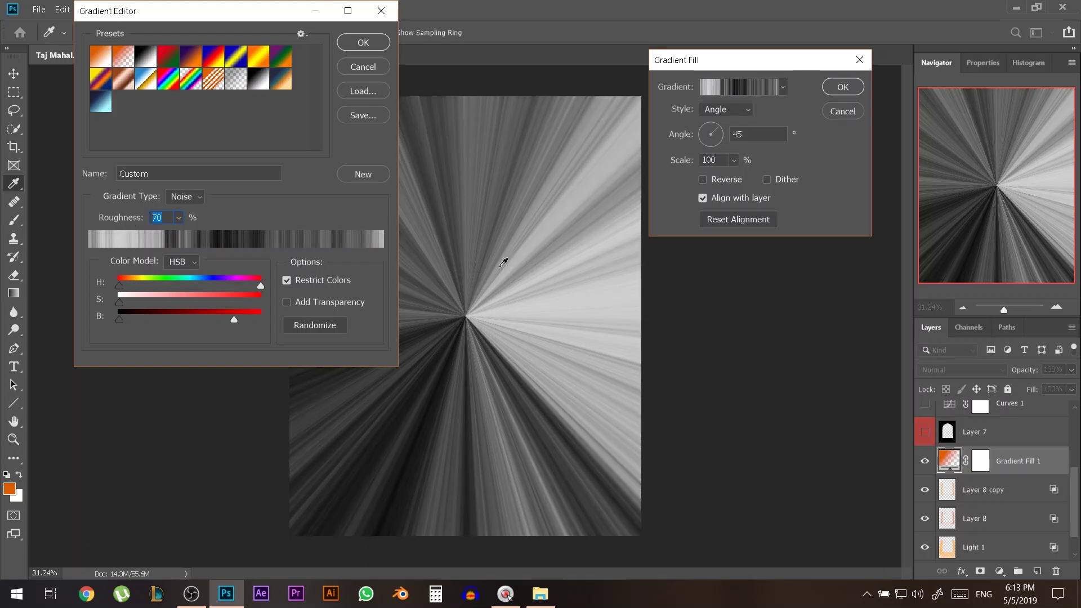
pyautogui.click(363, 42)
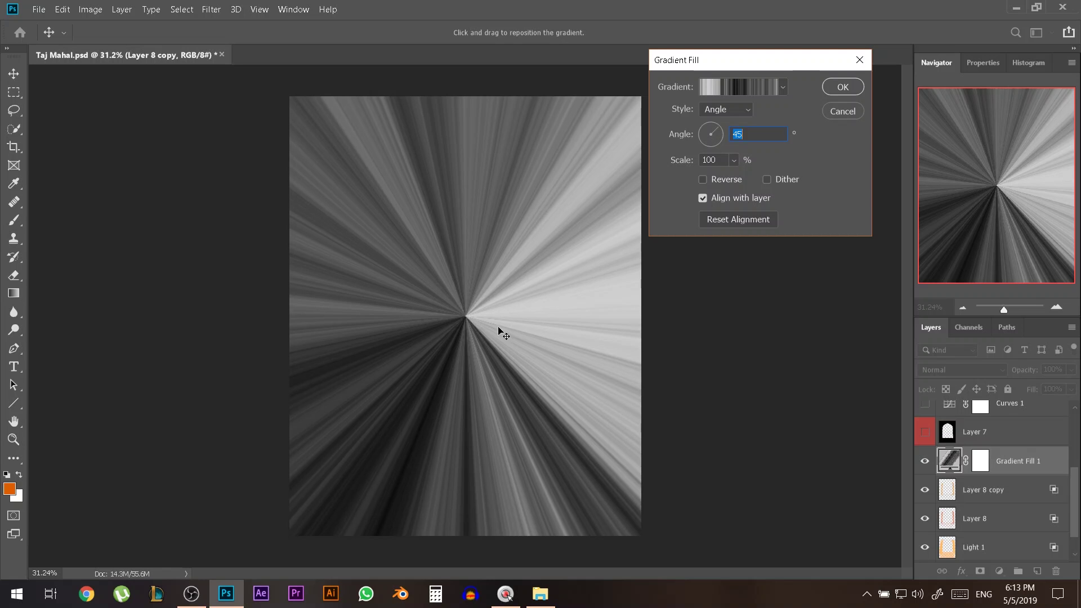
pyautogui.click(843, 88)
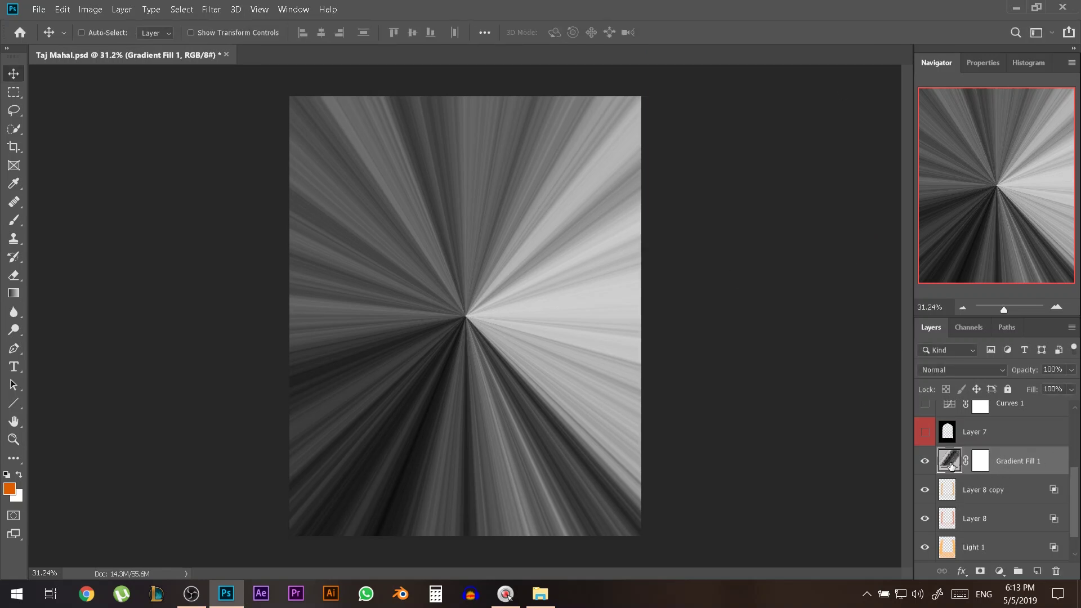
pyautogui.doubleClick(950, 465)
pyautogui.click(859, 110)
pyautogui.moveTo(476, 315); pyautogui.dragTo(436, 229)
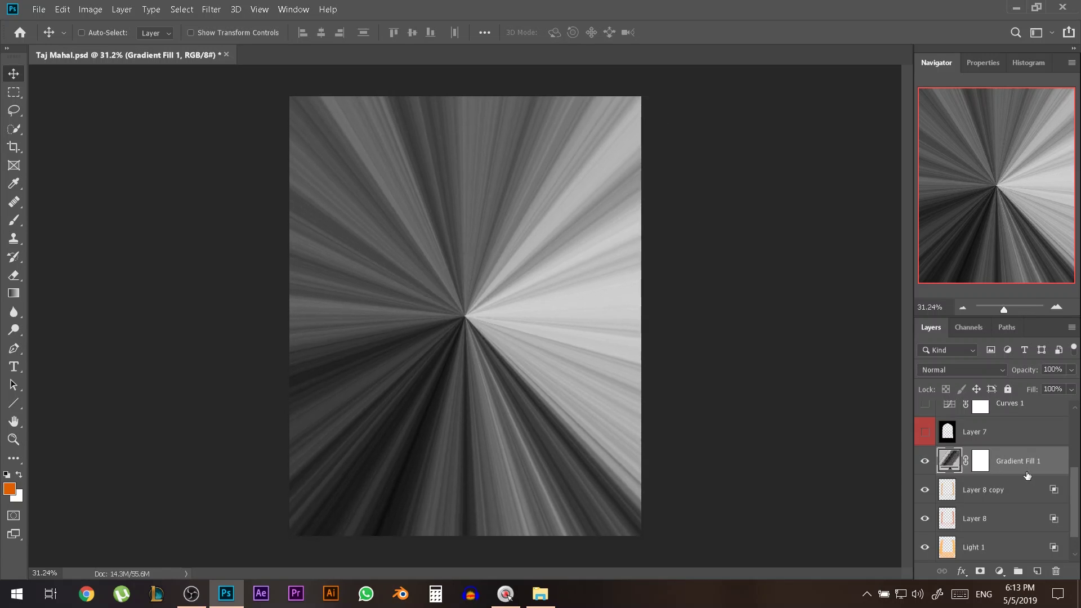
# - Edit the gradient fill again, reverse the gradient, and move the rays' origin to the upper part of the image's right edge
pyautogui.doubleClick(950, 467)
pyautogui.moveTo(500, 344); pyautogui.dragTo(511, 268)
pyautogui.click(717, 180)
pyautogui.moveTo(569, 327); pyautogui.dragTo(509, 282)
pyautogui.moveTo(718, 142)
pyautogui.mouseDown()
pyautogui.moveTo(692, 134)
pyautogui.moveTo(712, 142)
pyautogui.moveTo(718, 132)
pyautogui.moveTo(702, 143)
pyautogui.mouseUp()
pyautogui.moveTo(524, 283); pyautogui.dragTo(543, 223)
pyautogui.click(702, 140)
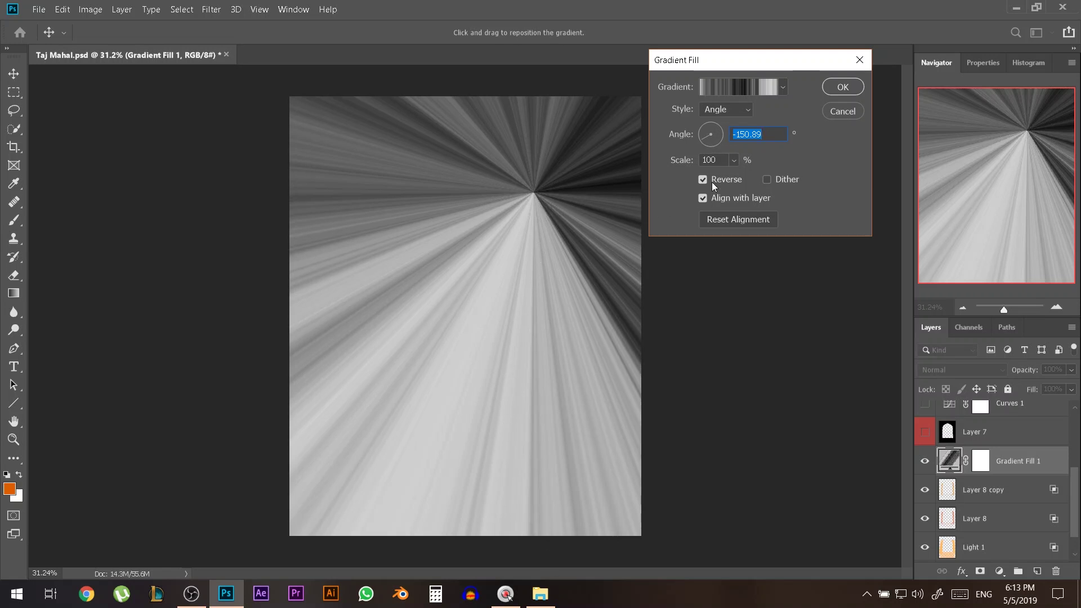
pyautogui.moveTo(700, 138); pyautogui.dragTo(698, 131)
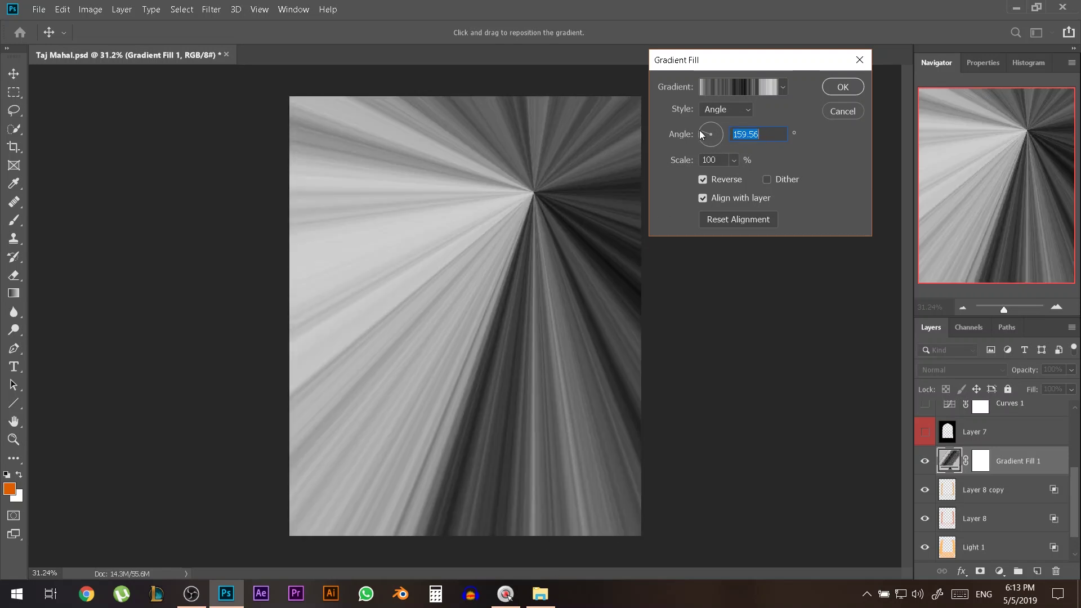
pyautogui.moveTo(531, 272); pyautogui.dragTo(619, 236)
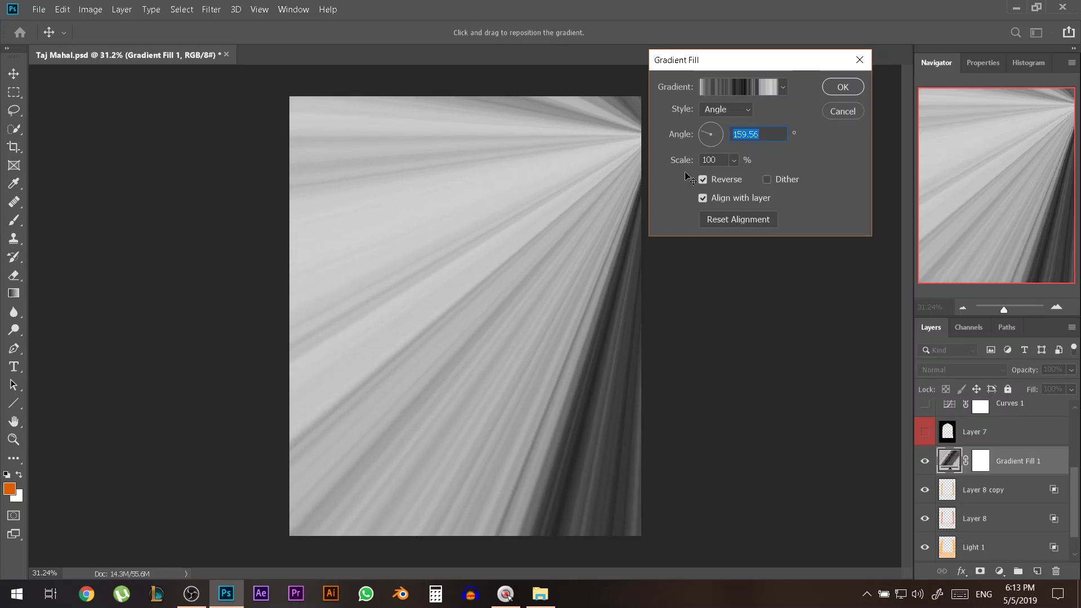
# - Rotate the ray gradient to an angle of 96.46° and apply the gradient fill
pyautogui.click(704, 133)
pyautogui.moveTo(708, 129); pyautogui.dragTo(710, 127)
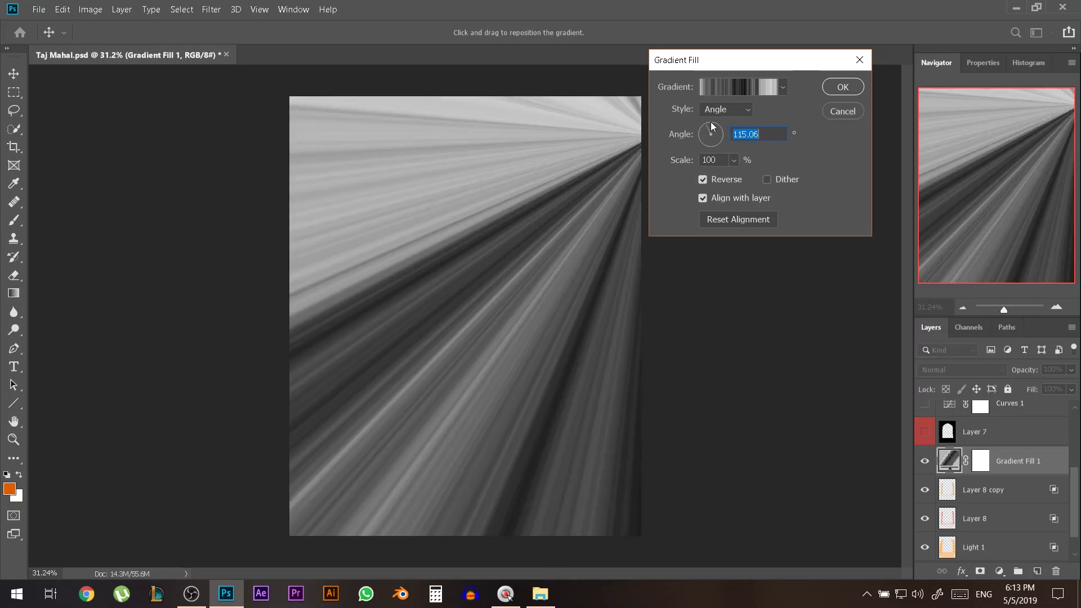
pyautogui.click(711, 125)
pyautogui.click(709, 129)
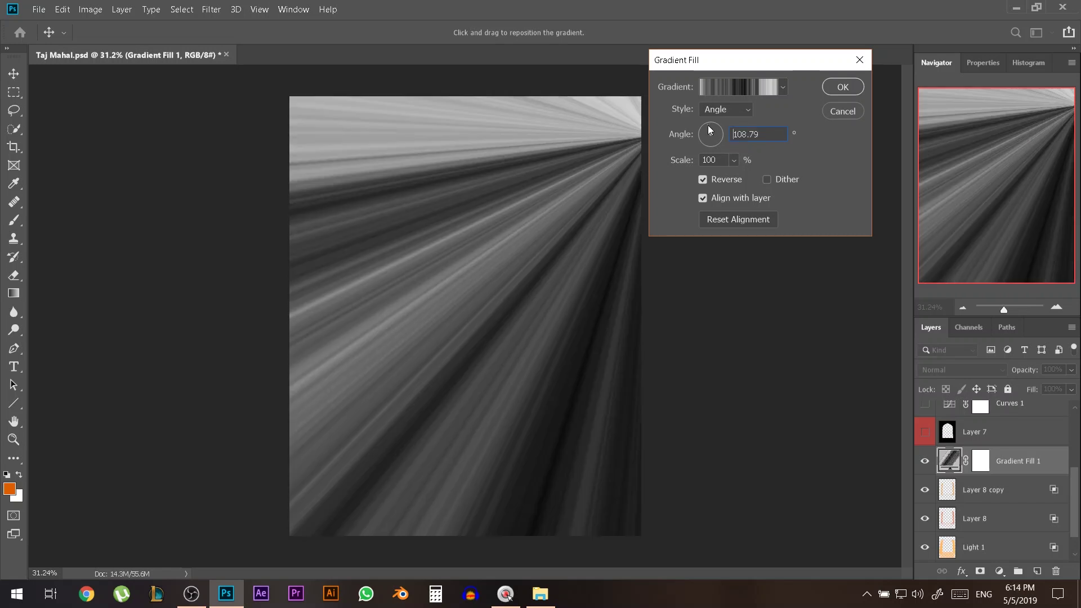
pyautogui.click(710, 130)
pyautogui.click(709, 127)
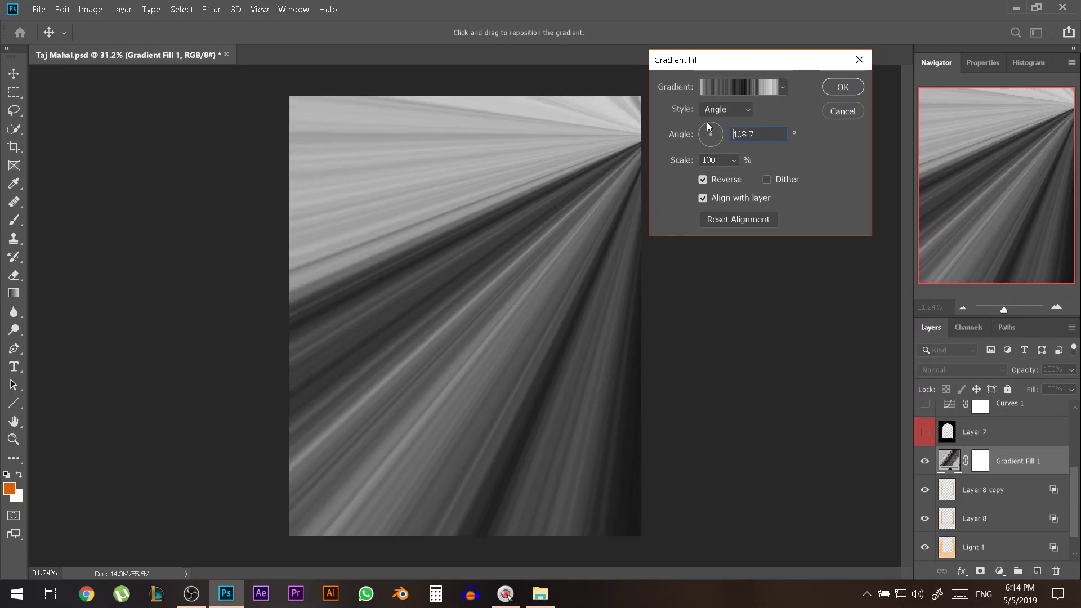
pyautogui.click(708, 121)
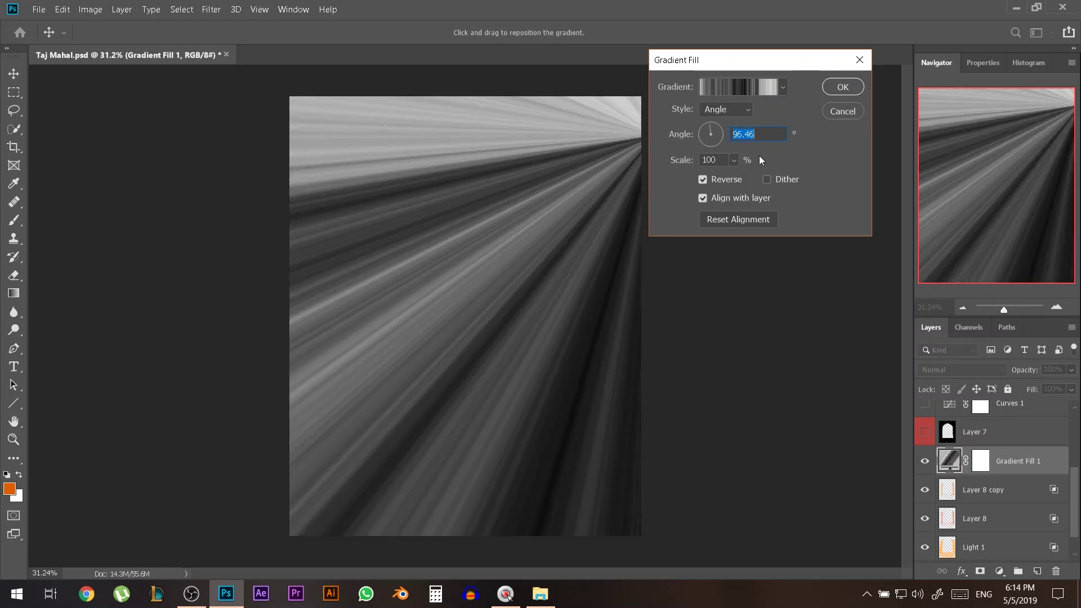
pyautogui.click(838, 89)
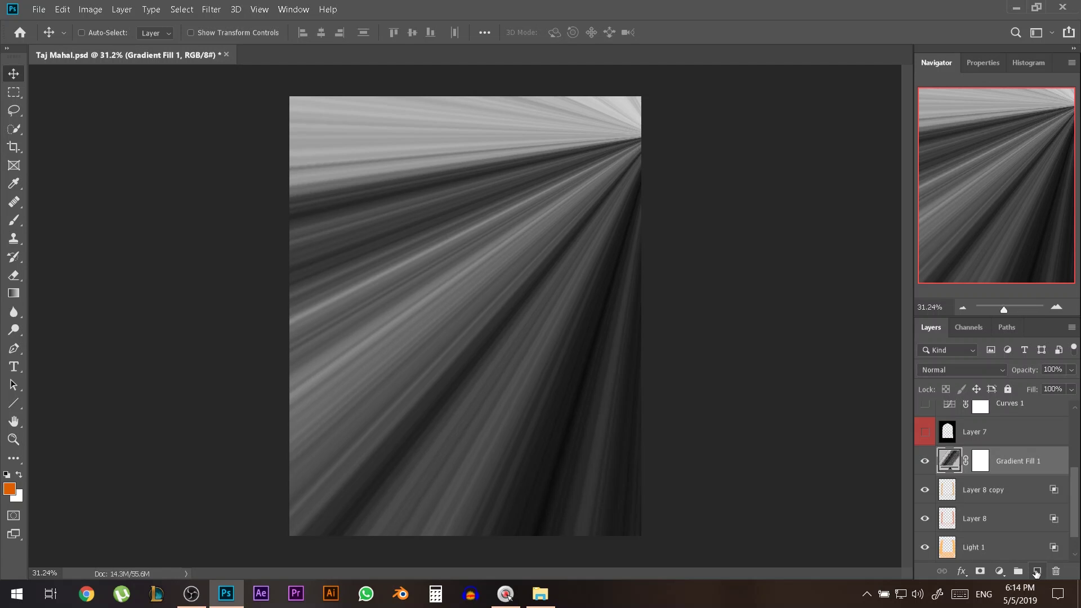
# - Rasterize the gradient fill rays by merging them with a new empty layer placed above
pyautogui.click(1036, 572)
pyautogui.keyDown('ctrl'); pyautogui.click(1013, 495); pyautogui.keyUp('ctrl')
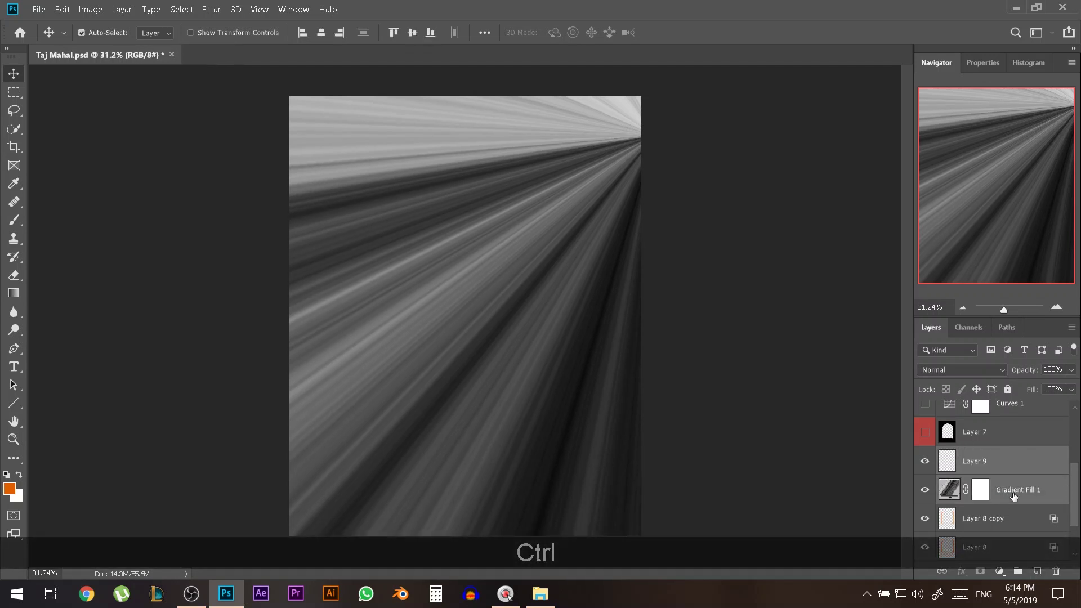
pyautogui.rightClick(1009, 464)
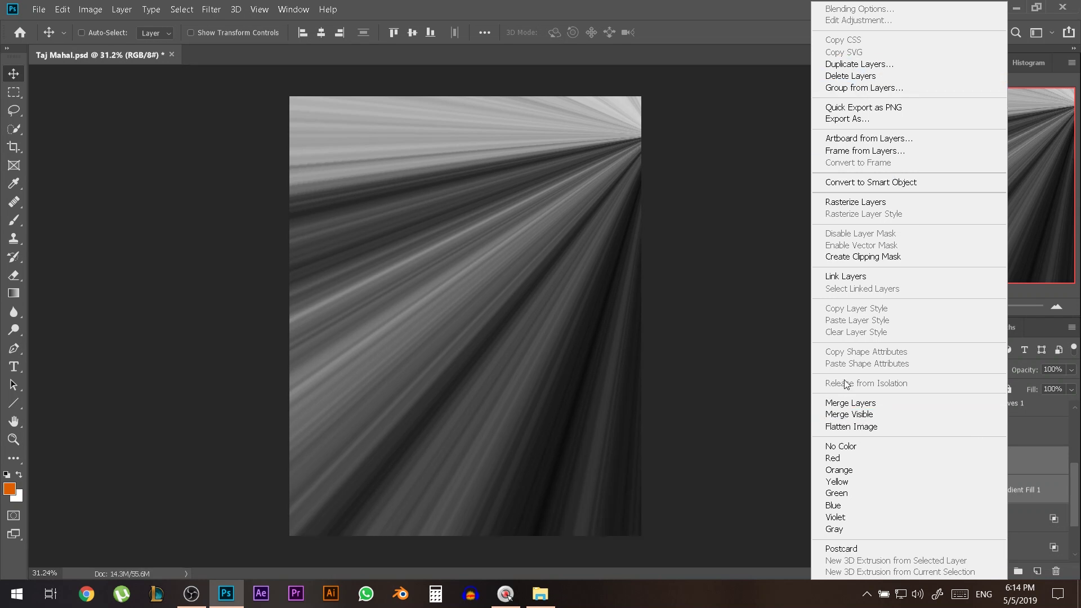
pyautogui.click(850, 403)
# - Compare the image with and without the merged rays layer, and set its blend mode to Screen
pyautogui.click(925, 462)
pyautogui.click(925, 462)
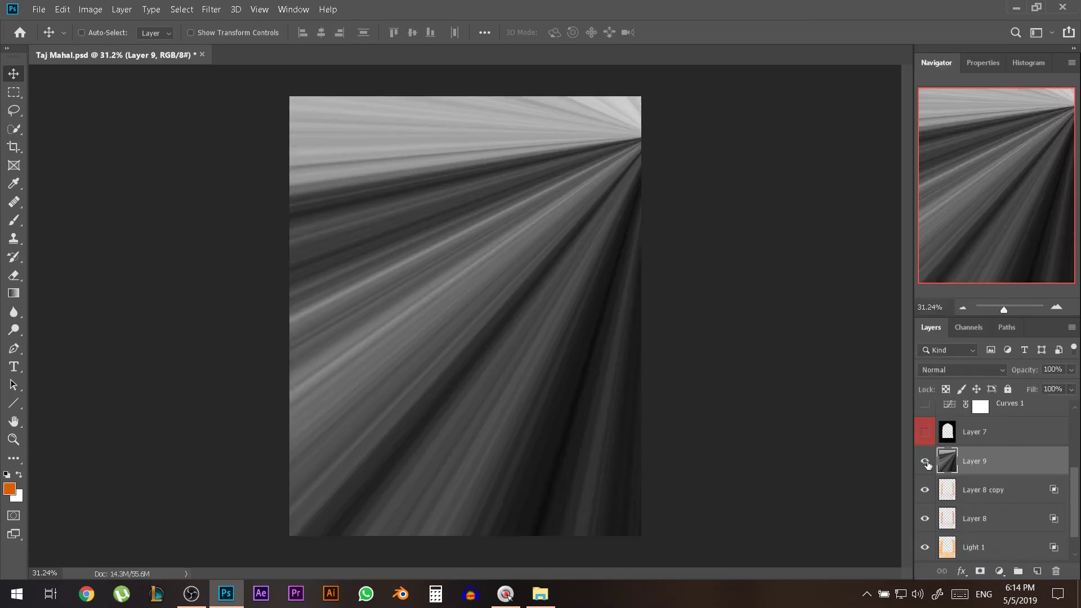
pyautogui.click(925, 462)
pyautogui.click(925, 462)
pyautogui.click(957, 370)
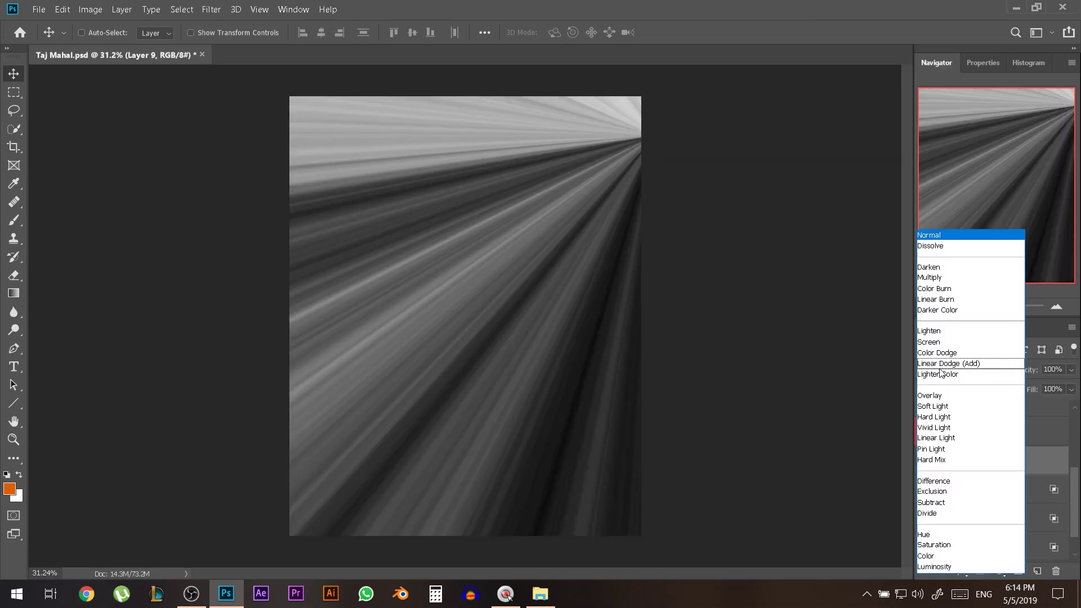
pyautogui.click(935, 342)
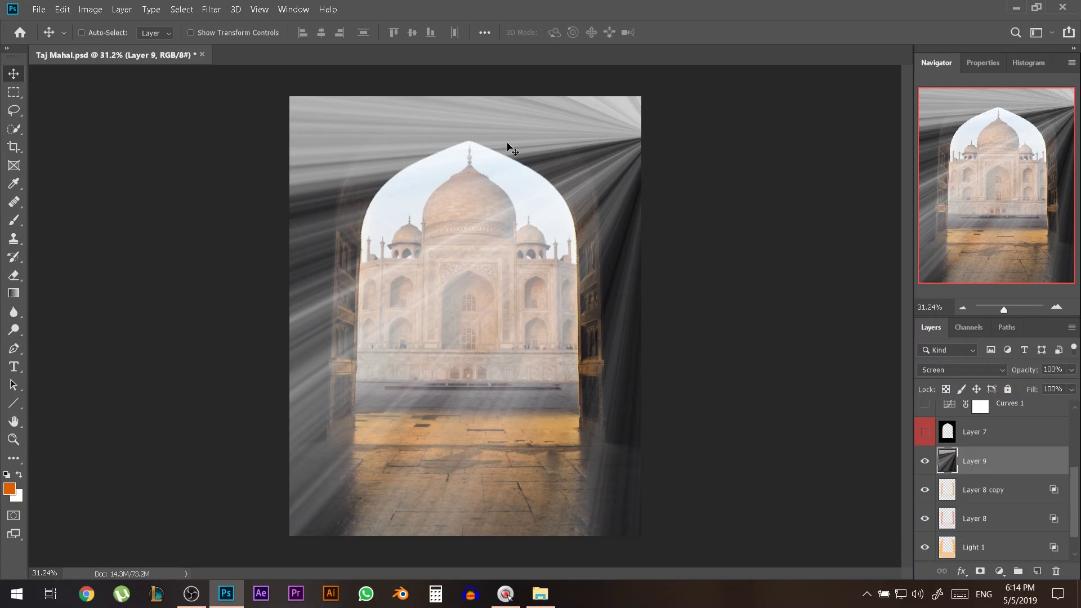
# - Load Layer 7's selection as a mask on the rays layer, and compare the image with the rays hidden and shown
pyautogui.keyDown('ctrl'); pyautogui.click(943, 440); pyautogui.keyUp('ctrl')
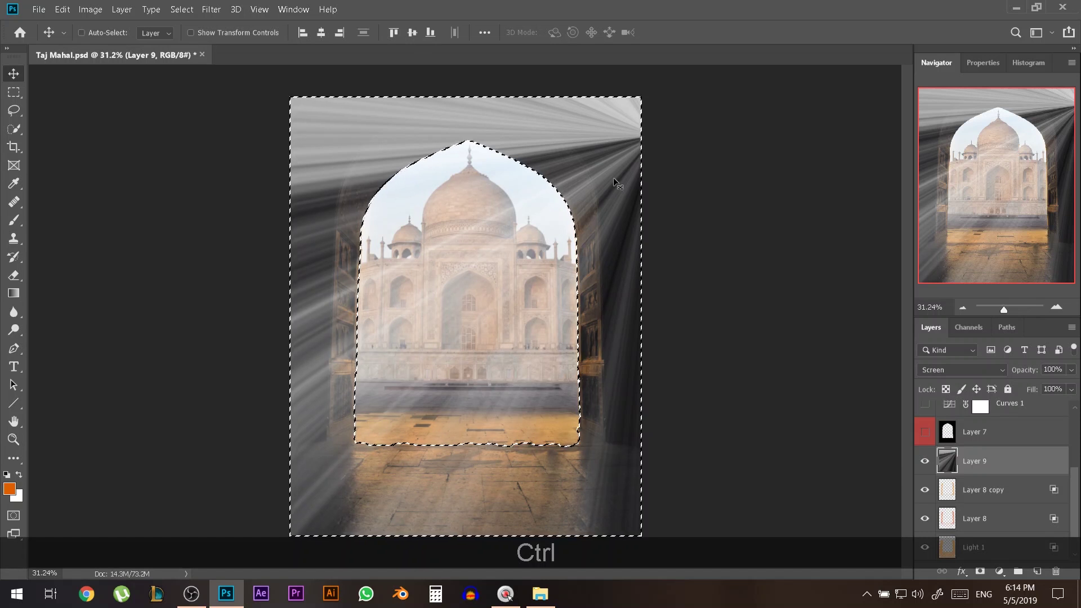
pyautogui.click(980, 572)
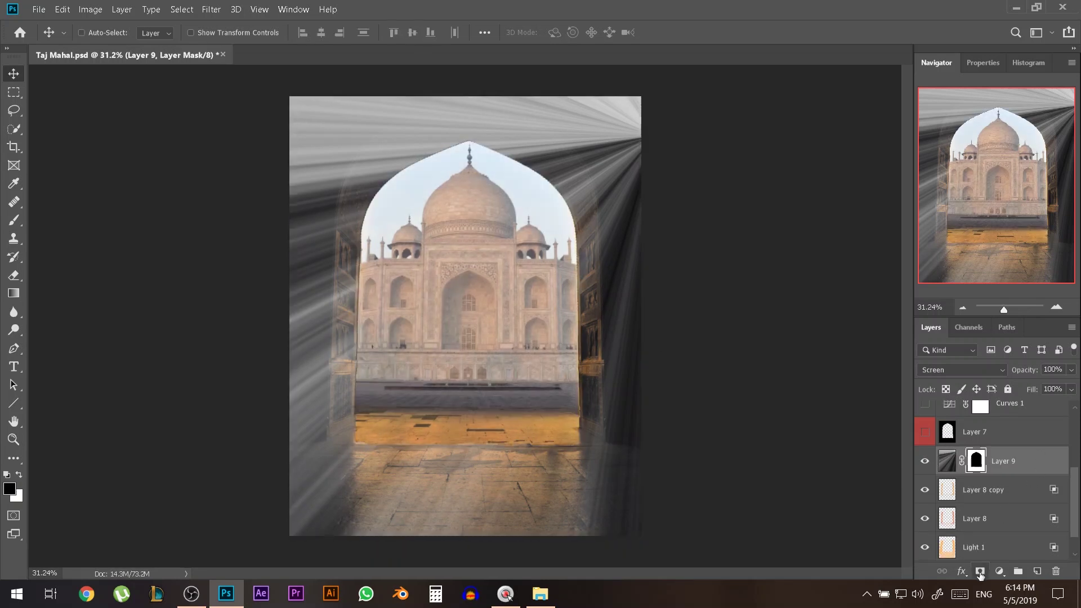
pyautogui.click(924, 461)
pyautogui.click(924, 462)
pyautogui.click(924, 461)
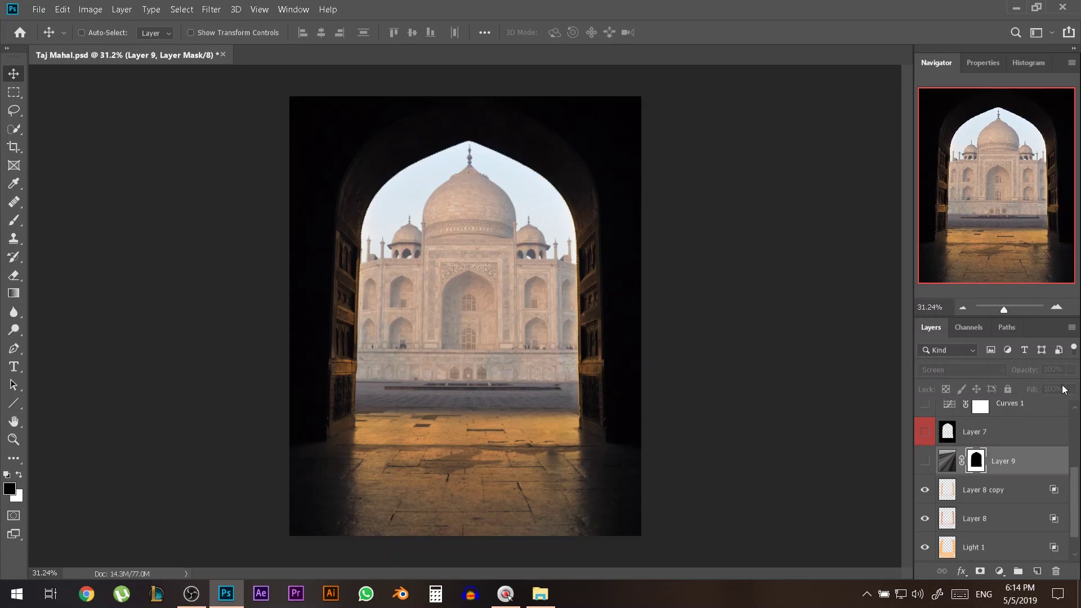
pyautogui.click(925, 461)
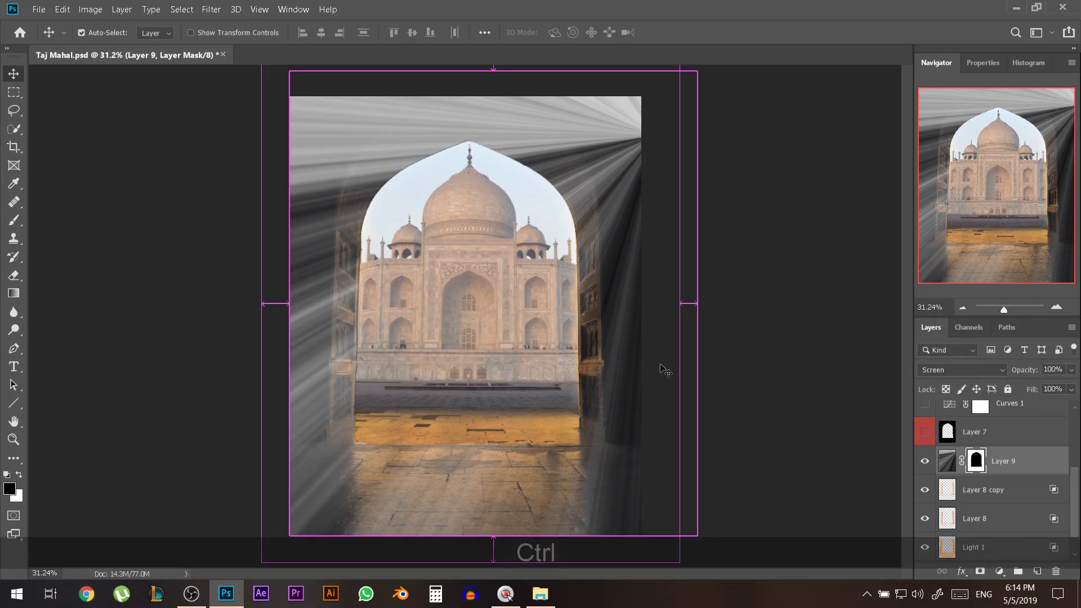
# - Invert the rays layer's mask to limit the rays to the arch opening, and compare the image without them
pyautogui.hotkey('ctrl', 'i')
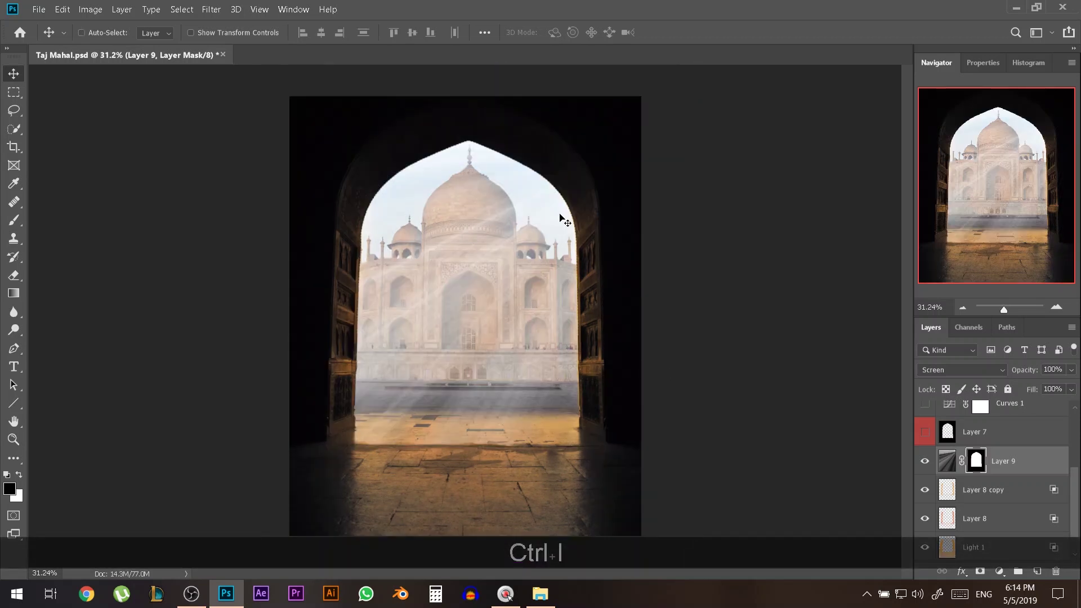
pyautogui.click(943, 468)
pyautogui.click(926, 463)
pyautogui.click(925, 462)
pyautogui.click(925, 463)
pyautogui.click(925, 463)
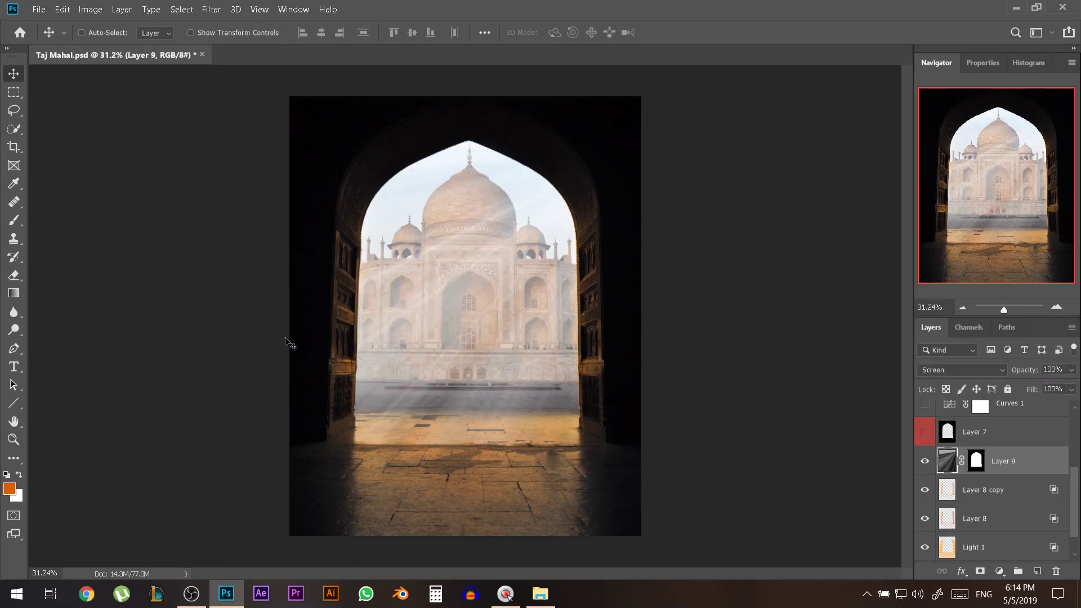
# - Paint white on the rays layer's mask with a soft brush at 100% opacity to extend the rays beyond the arch opening
pyautogui.click(977, 461)
pyautogui.click(13, 220)
pyautogui.click(19, 475)
pyautogui.moveTo(277, 34); pyautogui.dragTo(327, 35)
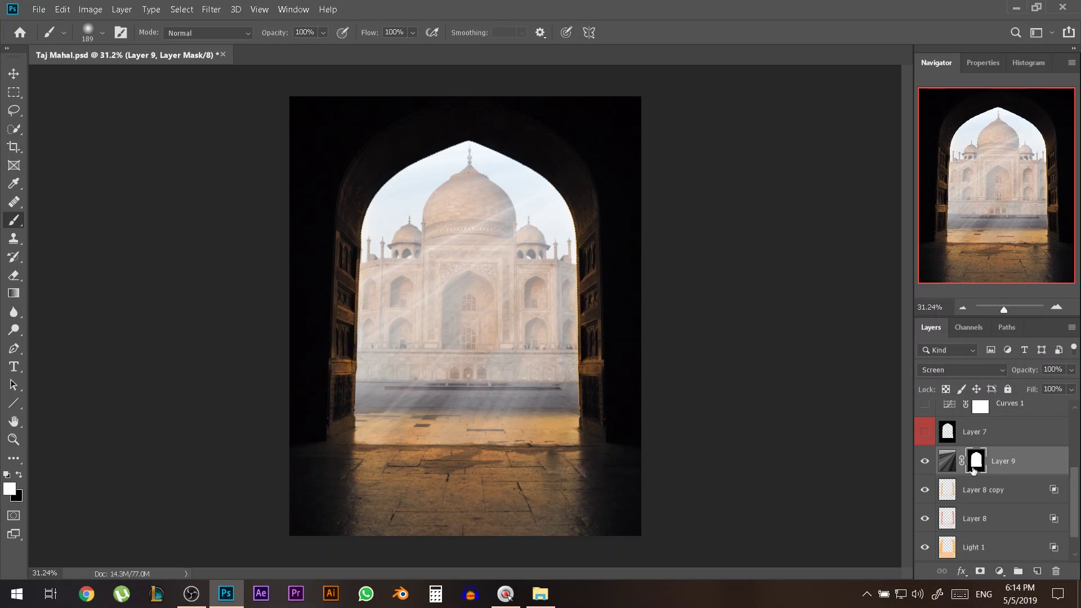
pyautogui.moveTo(369, 290)
pyautogui.mouseDown()
pyautogui.moveTo(338, 309)
pyautogui.moveTo(347, 352)
pyautogui.moveTo(309, 341)
pyautogui.moveTo(369, 332)
pyautogui.moveTo(374, 357)
pyautogui.moveTo(312, 513)
pyautogui.moveTo(397, 482)
pyautogui.moveTo(361, 490)
pyautogui.moveTo(524, 462)
pyautogui.mouseUp()
# - Set the brush opacity to 65% and paint more rays into the mask over the floor and the left door and wall
pyautogui.doubleClick(305, 32)
pyautogui.write('65')
pyautogui.moveTo(570, 396)
pyautogui.mouseDown()
pyautogui.moveTo(544, 486)
pyautogui.moveTo(559, 509)
pyautogui.moveTo(473, 507)
pyautogui.moveTo(476, 433)
pyautogui.mouseUp()
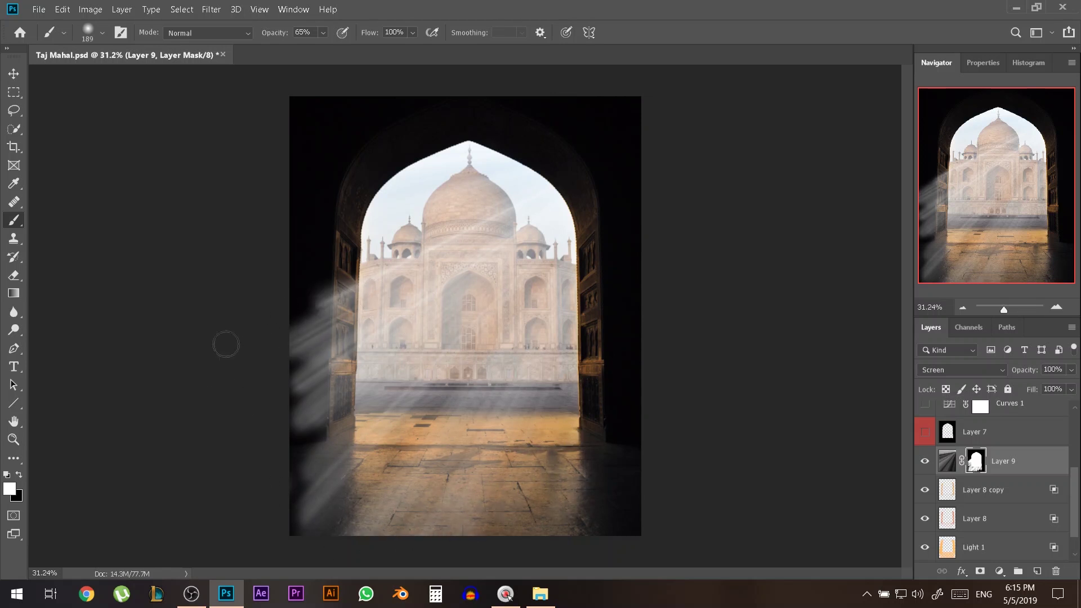
pyautogui.moveTo(226, 344); pyautogui.dragTo(399, 261)
pyautogui.moveTo(190, 317); pyautogui.dragTo(406, 248)
pyautogui.moveTo(281, 315); pyautogui.dragTo(433, 223)
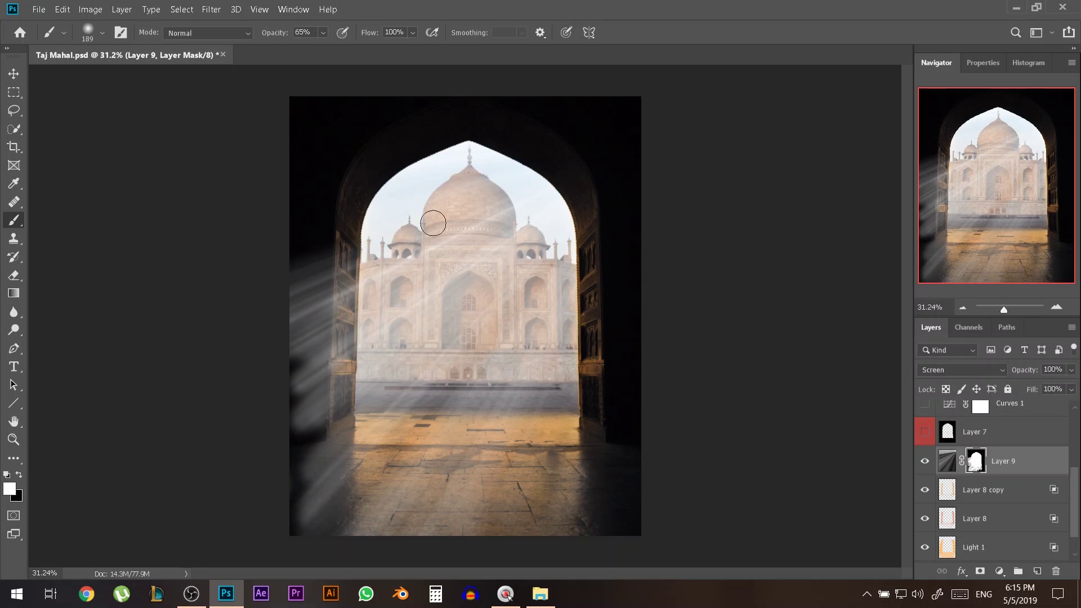
# - Fade the rays on the left wall and floor by painting the mask black with a brush enlarged to 722 and opacity lowered to 41%
pyautogui.click(19, 476)
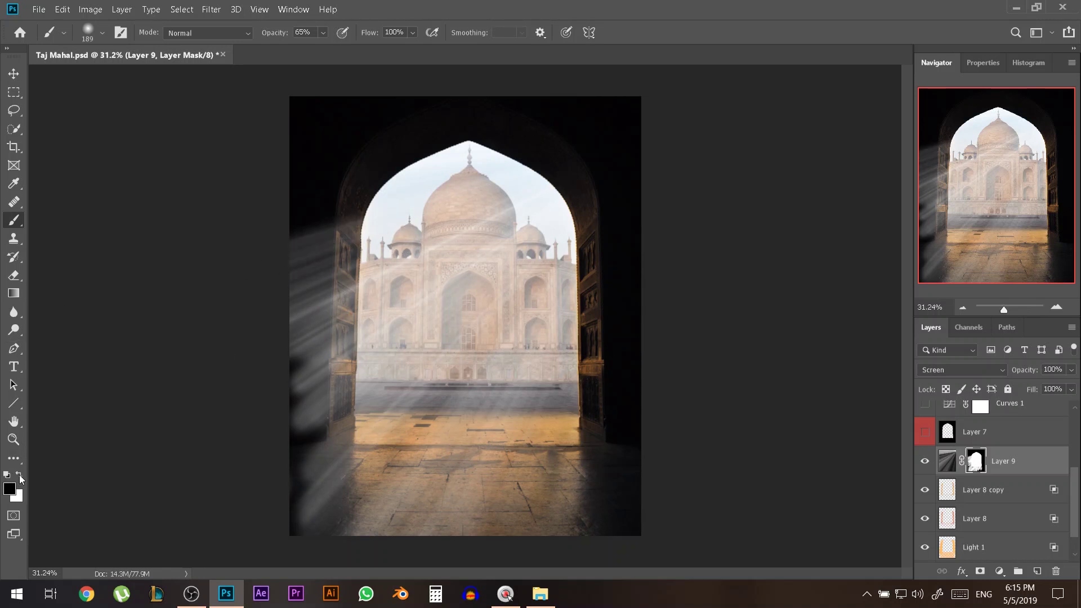
pyautogui.keyDown('alt'); pyautogui.rightClick(273, 321); pyautogui.keyUp('alt')
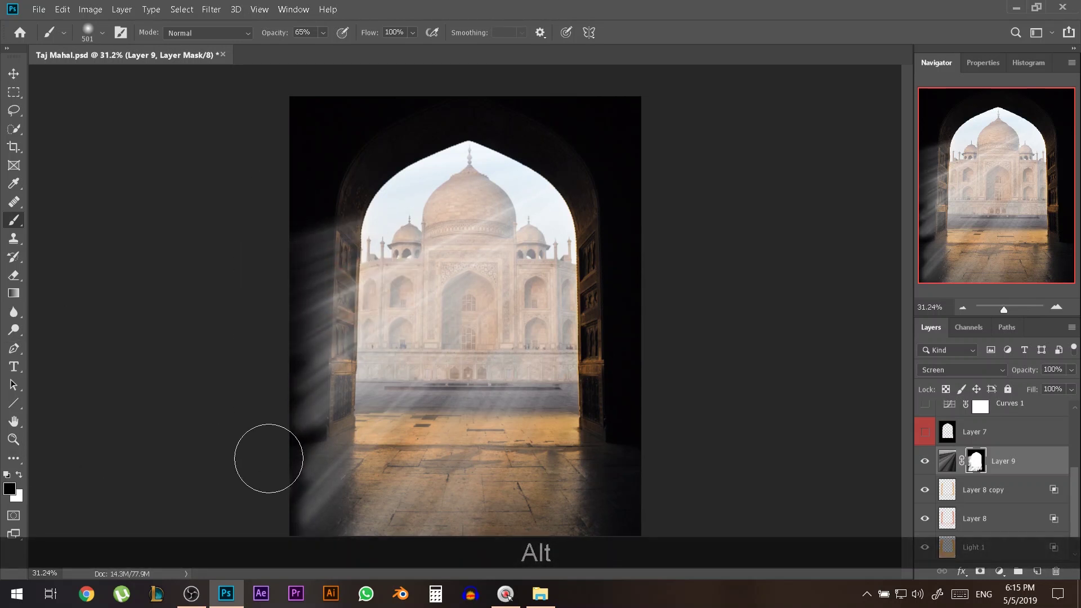
pyautogui.moveTo(268, 458); pyautogui.dragTo(310, 400)
pyautogui.keyDown('alt'); pyautogui.rightClick(316, 324); pyautogui.keyUp('alt')
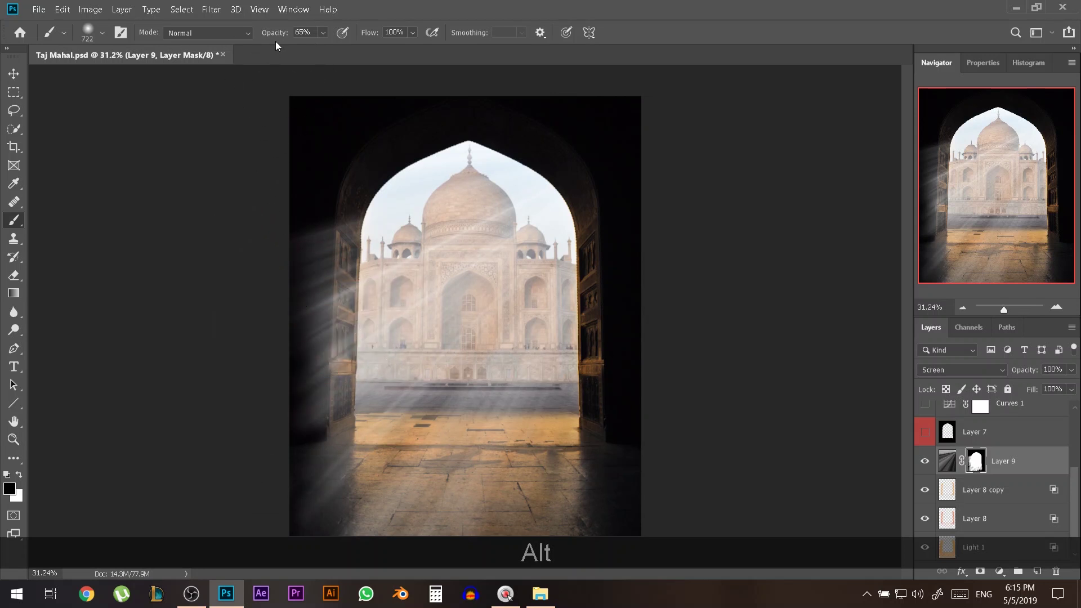
pyautogui.moveTo(289, 454)
pyautogui.mouseDown()
pyautogui.moveTo(427, 493)
pyautogui.moveTo(262, 460)
pyautogui.moveTo(450, 526)
pyautogui.moveTo(610, 525)
pyautogui.mouseUp()
pyautogui.moveTo(285, 352); pyautogui.dragTo(278, 285)
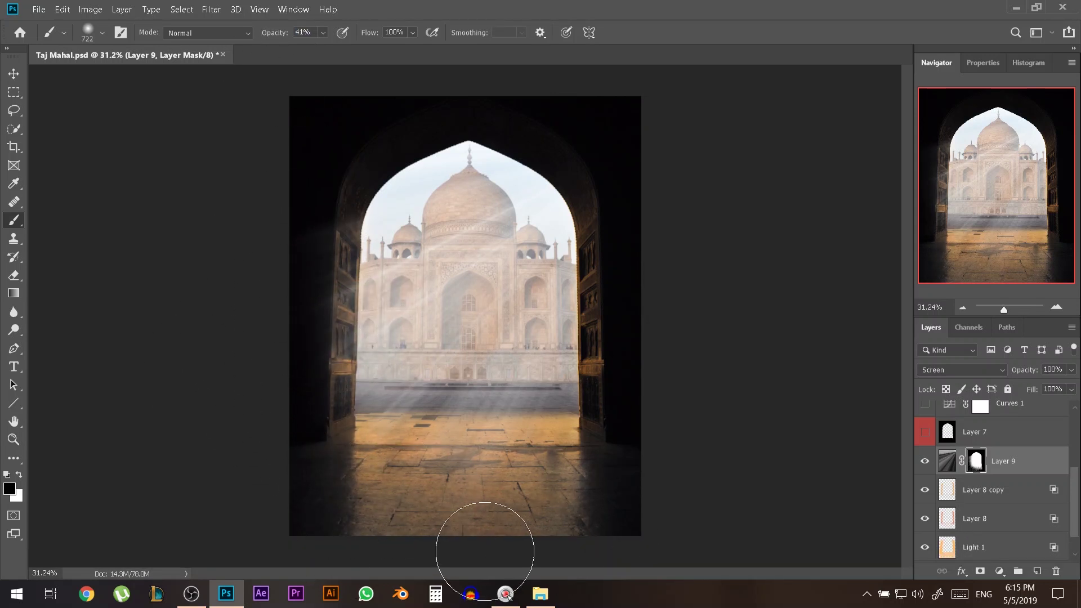
# - Try to move the rays layer together with its linked mask, and undo the move
pyautogui.click(13, 74)
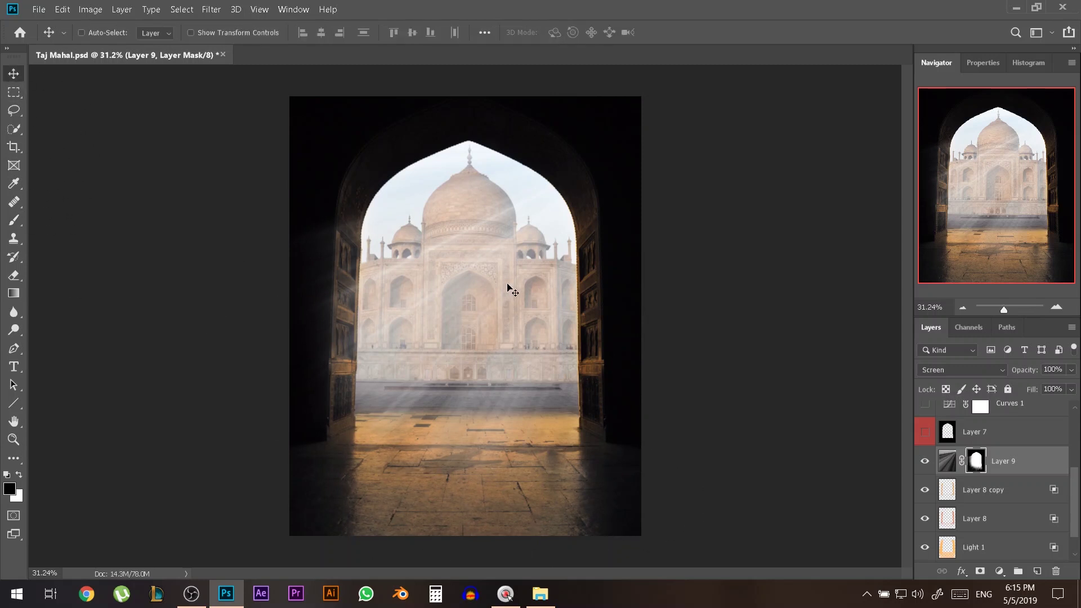
pyautogui.moveTo(516, 288); pyautogui.dragTo(536, 232)
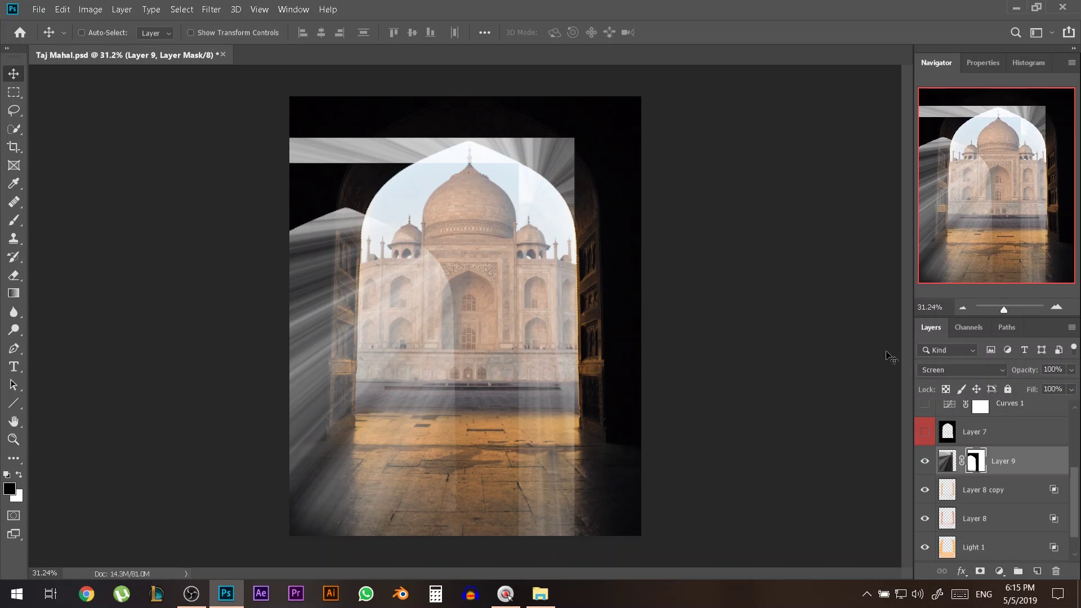
pyautogui.press('ctrl')
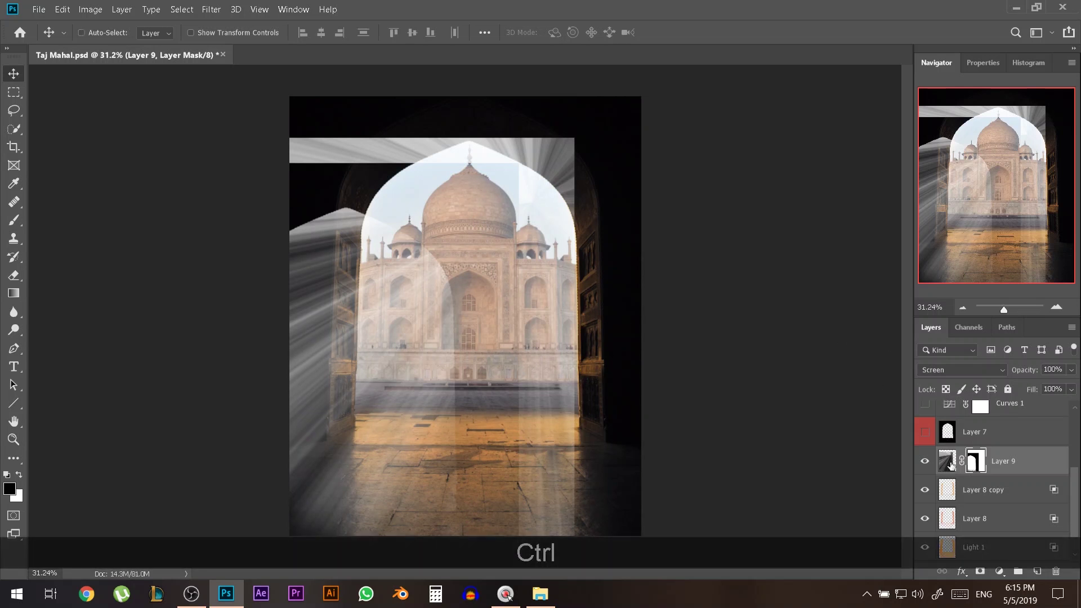
pyautogui.hotkey('ctrl', 'z')
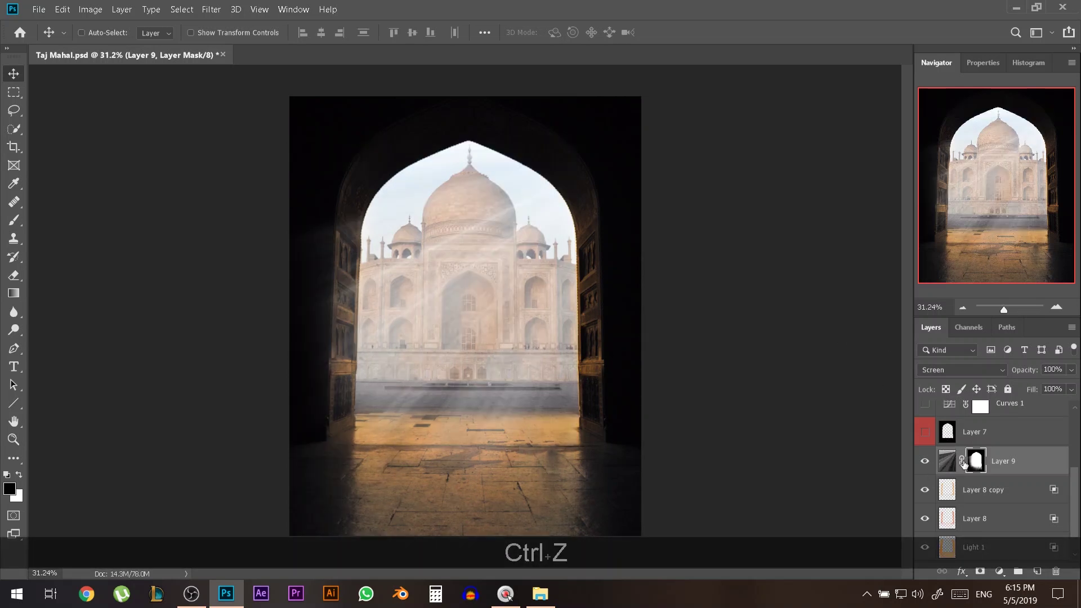
# - Unlink the rays from their layer mask and shift only the ray image within the arch
pyautogui.click(947, 463)
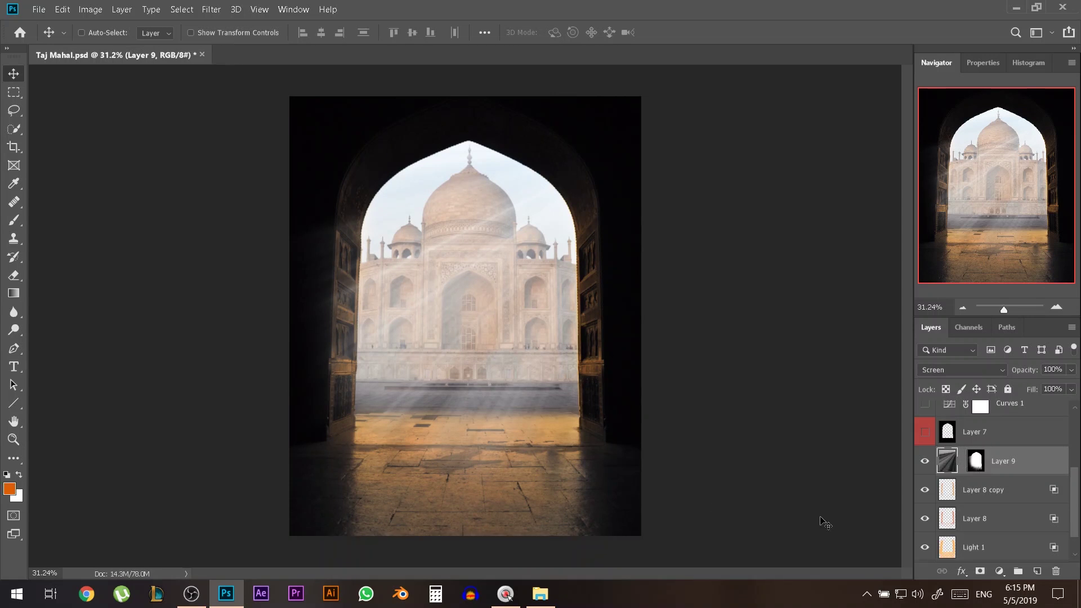
pyautogui.moveTo(495, 261); pyautogui.dragTo(454, 289)
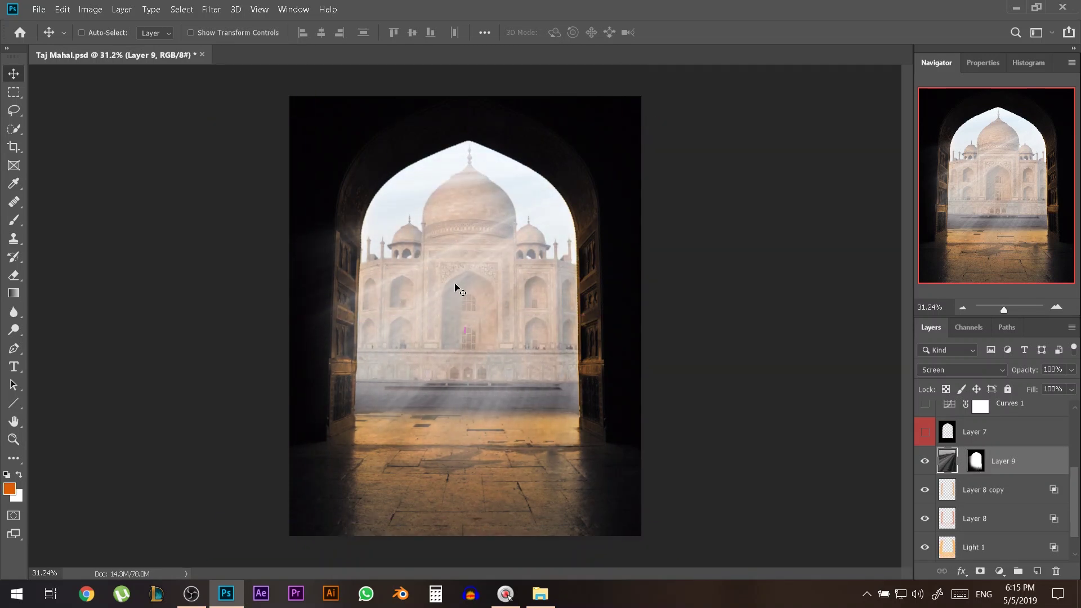
# - Free-transform the ray image, rotating it and stretching its upper right corner outward so the beams slant down through the arch
pyautogui.scroll(-1, 455, 299)
pyautogui.scroll(-1, 455, 300)
pyautogui.hotkey('ctrl', 'alt', 't')
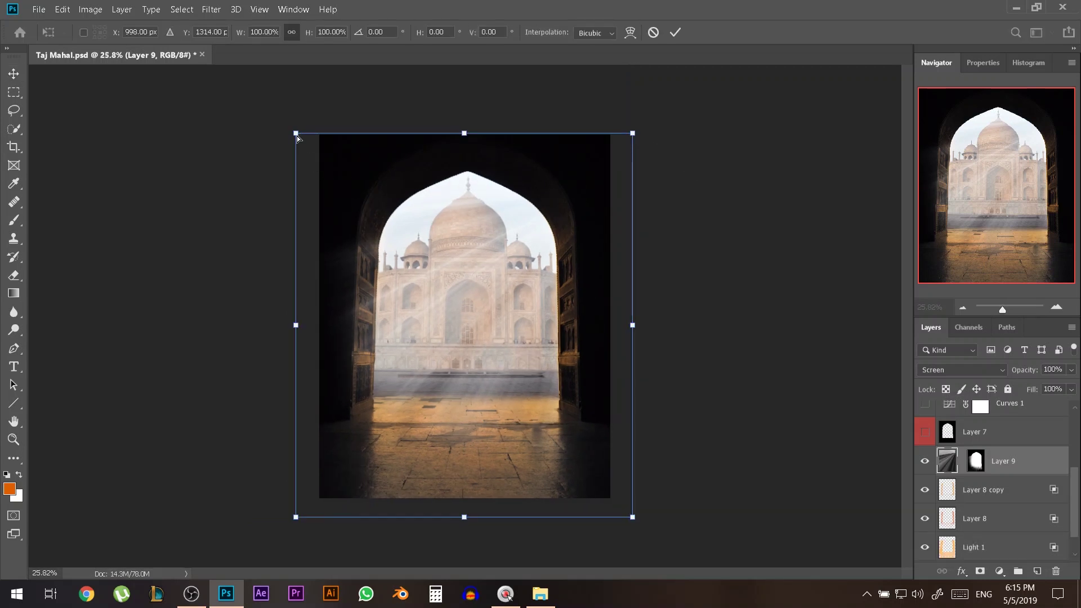
pyautogui.moveTo(298, 137); pyautogui.dragTo(302, 169)
pyautogui.moveTo(633, 517); pyautogui.dragTo(553, 533)
pyautogui.moveTo(633, 139); pyautogui.dragTo(752, 58)
pyautogui.moveTo(550, 227); pyautogui.dragTo(584, 207)
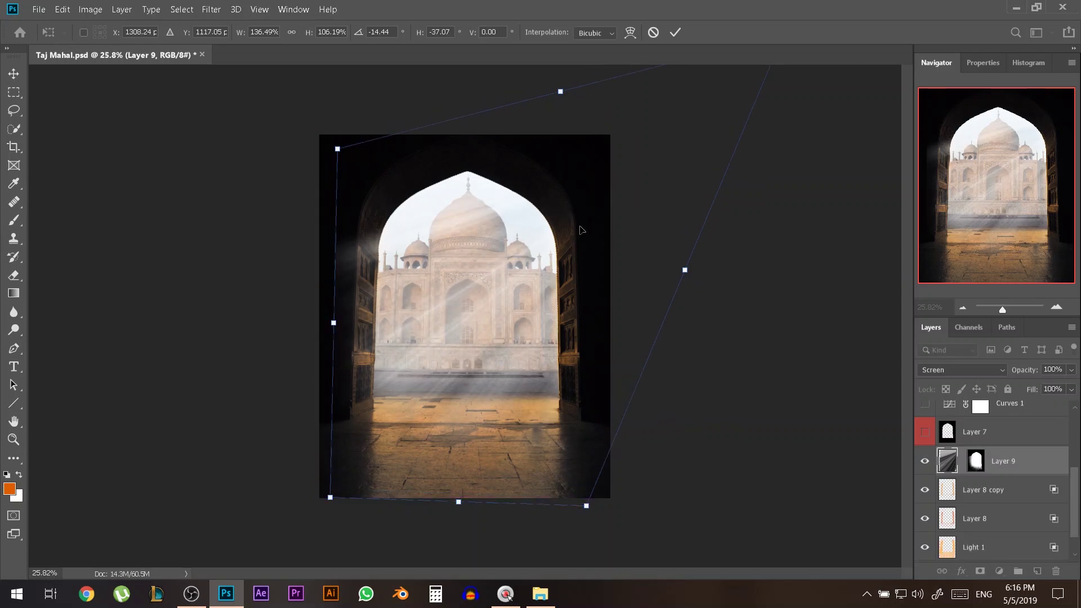
pyautogui.moveTo(340, 157); pyautogui.dragTo(339, 218)
pyautogui.hotkey('ctrl', 'Return')
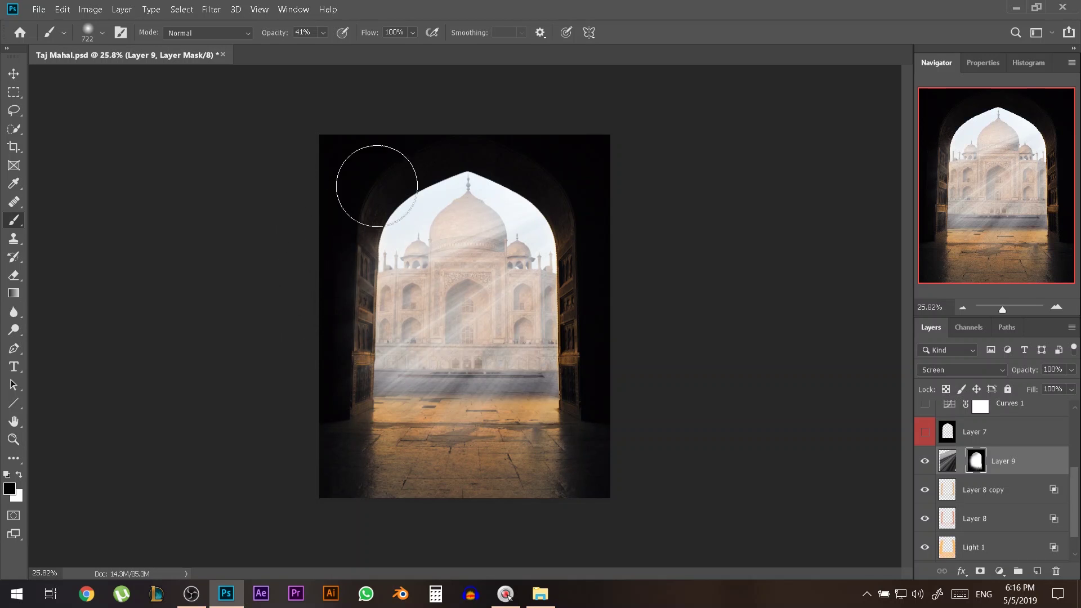
pyautogui.click(14, 73)
pyautogui.scroll(1, 496, 372)
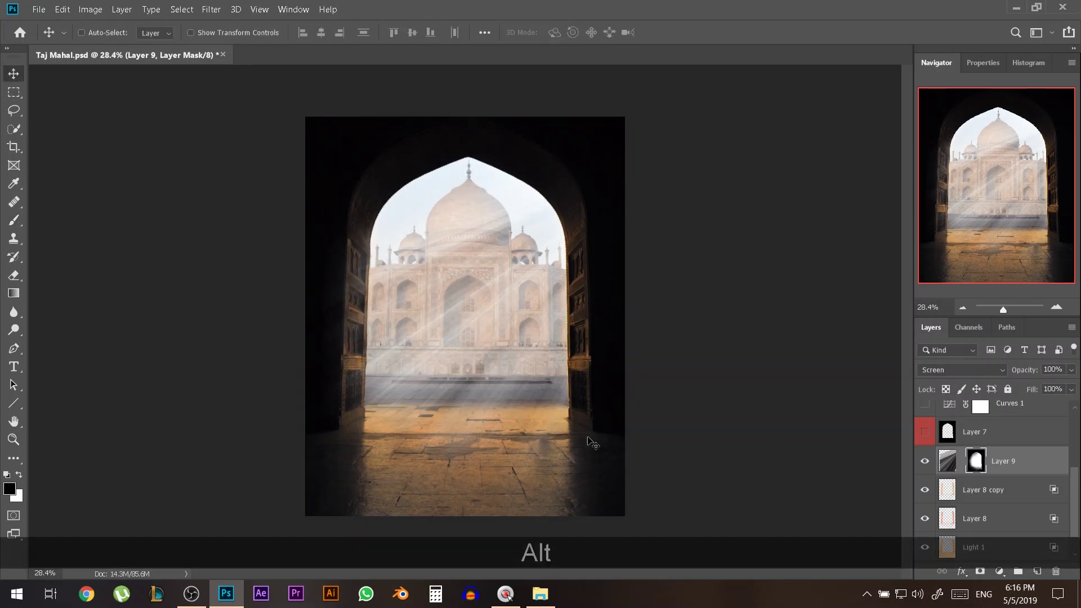
# - Increase the ray image's contrast with a Curves adjustment, setting the black point input to 28 and the white point input to 217
pyautogui.click(950, 464)
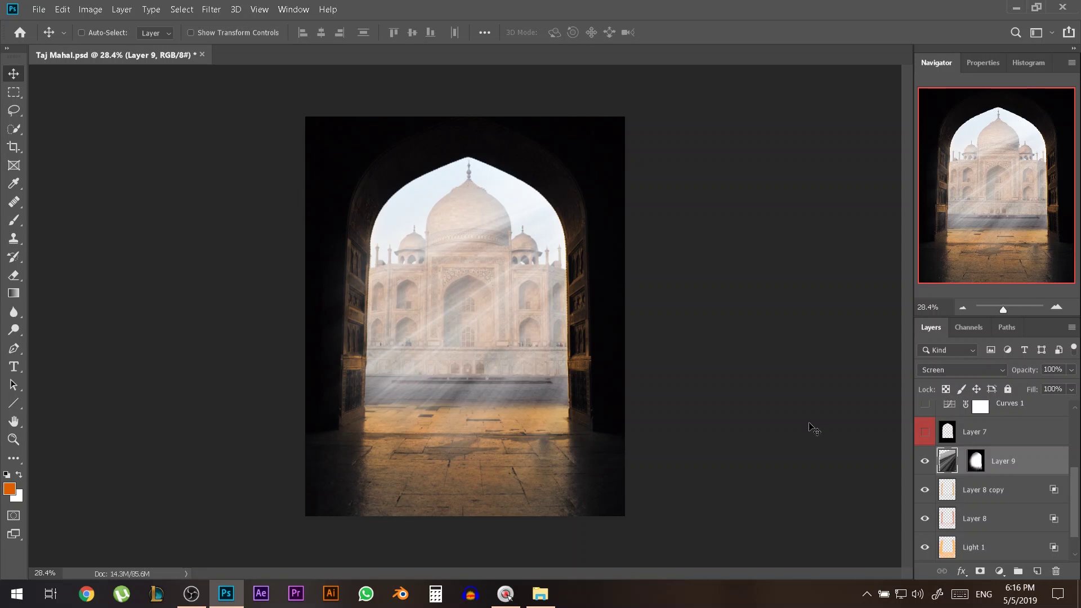
pyautogui.hotkey('ctrl', 'm')
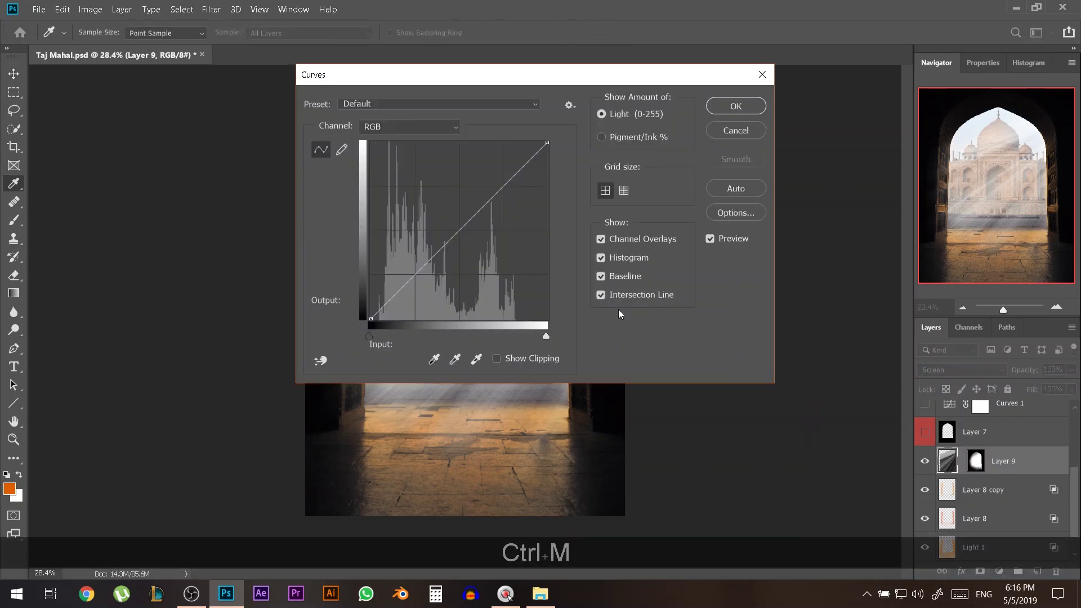
pyautogui.moveTo(354, 64); pyautogui.dragTo(664, 16)
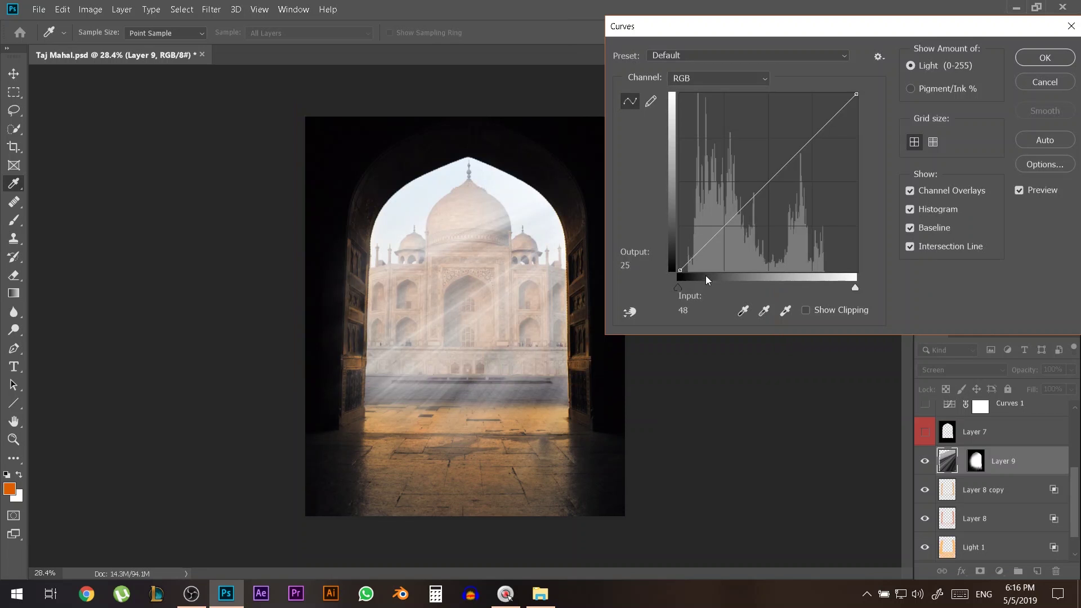
pyautogui.moveTo(680, 289); pyautogui.dragTo(748, 294)
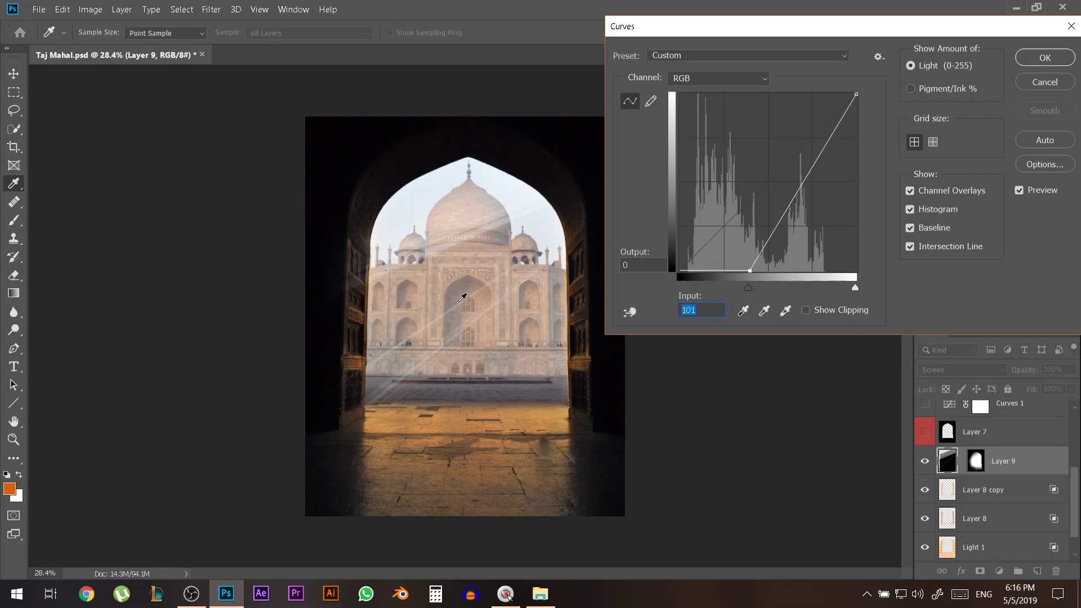
pyautogui.moveTo(752, 283); pyautogui.dragTo(704, 288)
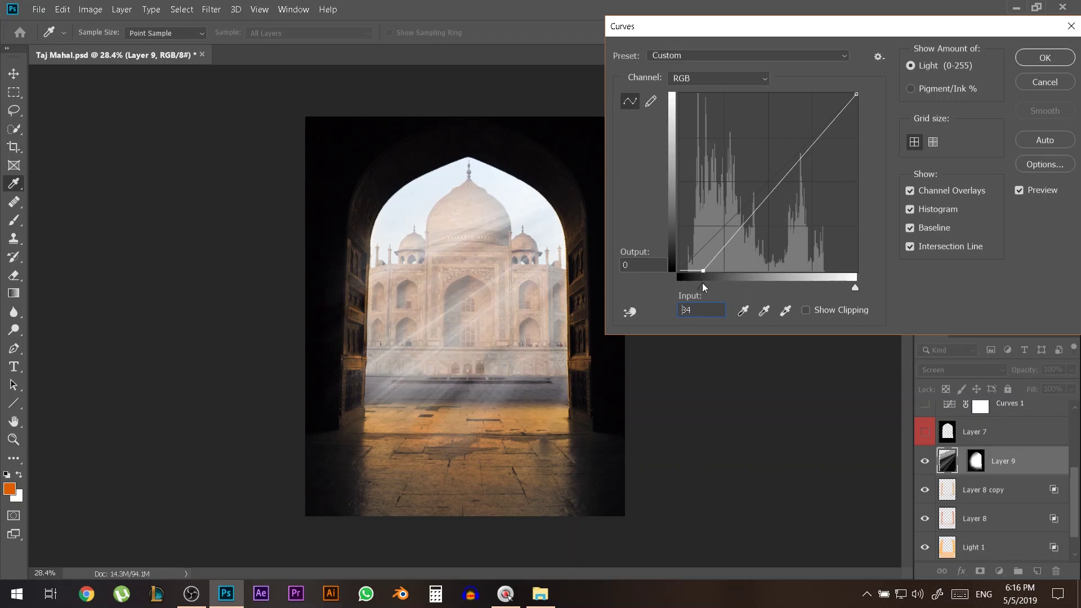
pyautogui.moveTo(859, 93); pyautogui.dragTo(831, 94)
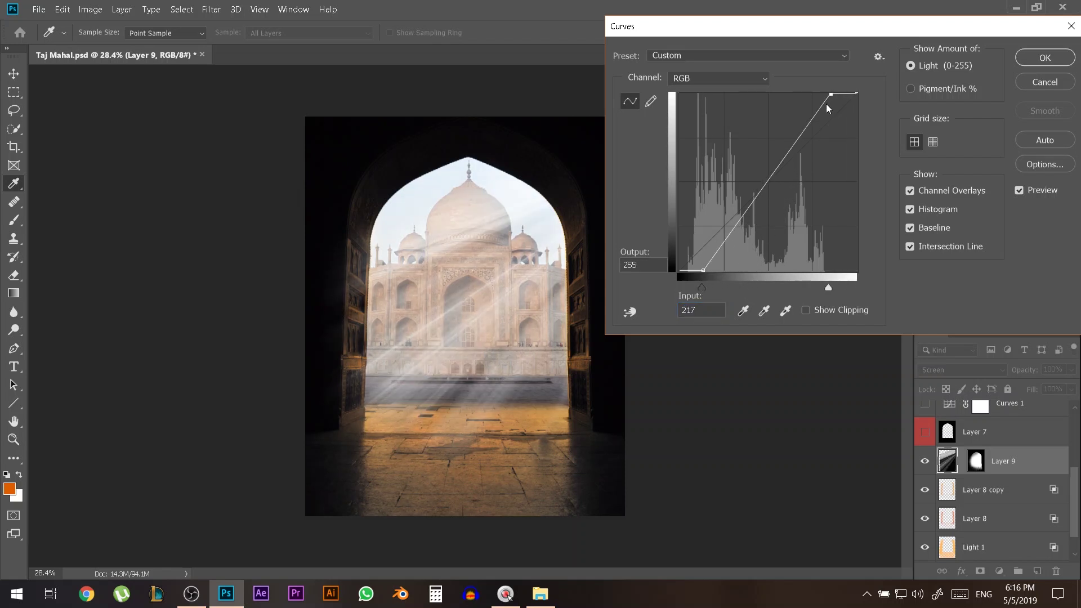
pyautogui.moveTo(704, 288)
pyautogui.mouseDown()
pyautogui.moveTo(714, 289)
pyautogui.moveTo(699, 271)
pyautogui.mouseUp()
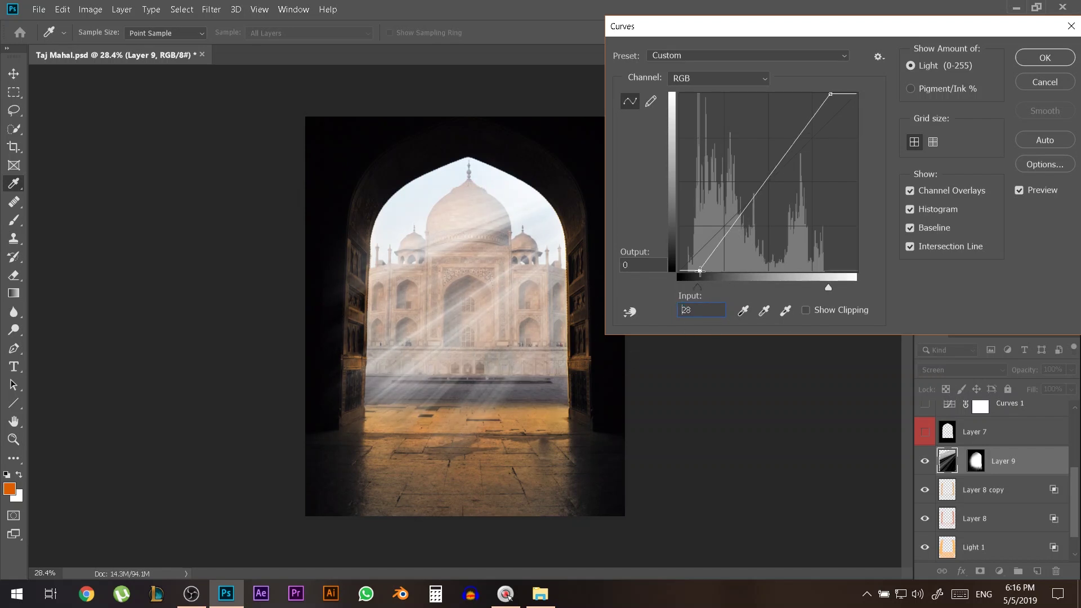
pyautogui.click(1047, 58)
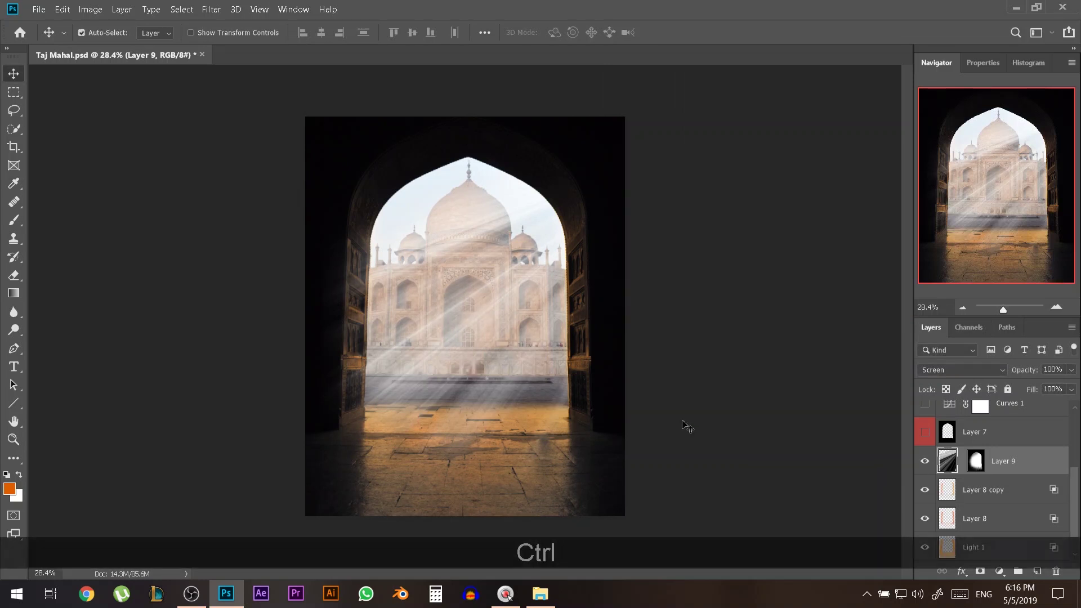
# - Free-transform the ray image again, rotating and shifting it so the beams fall diagonally through the arch
pyautogui.hotkey('ctrl', 't')
pyautogui.moveTo(833, 339); pyautogui.dragTo(846, 251)
pyautogui.moveTo(597, 365); pyautogui.dragTo(584, 382)
pyautogui.moveTo(854, 137); pyautogui.dragTo(859, 220)
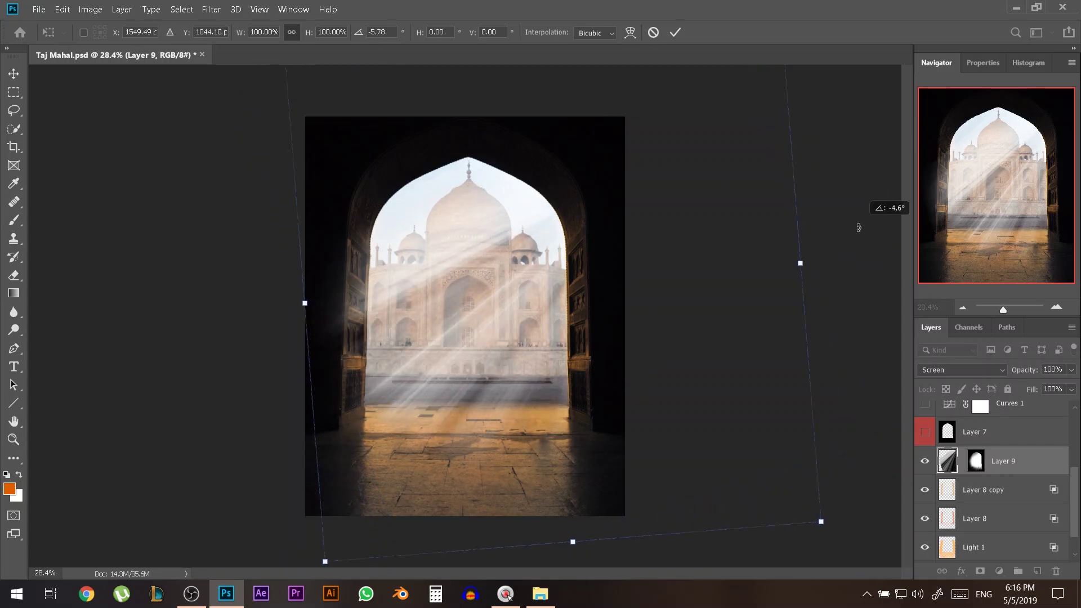
pyautogui.moveTo(596, 195); pyautogui.dragTo(634, 228)
pyautogui.moveTo(813, 236); pyautogui.dragTo(870, 232)
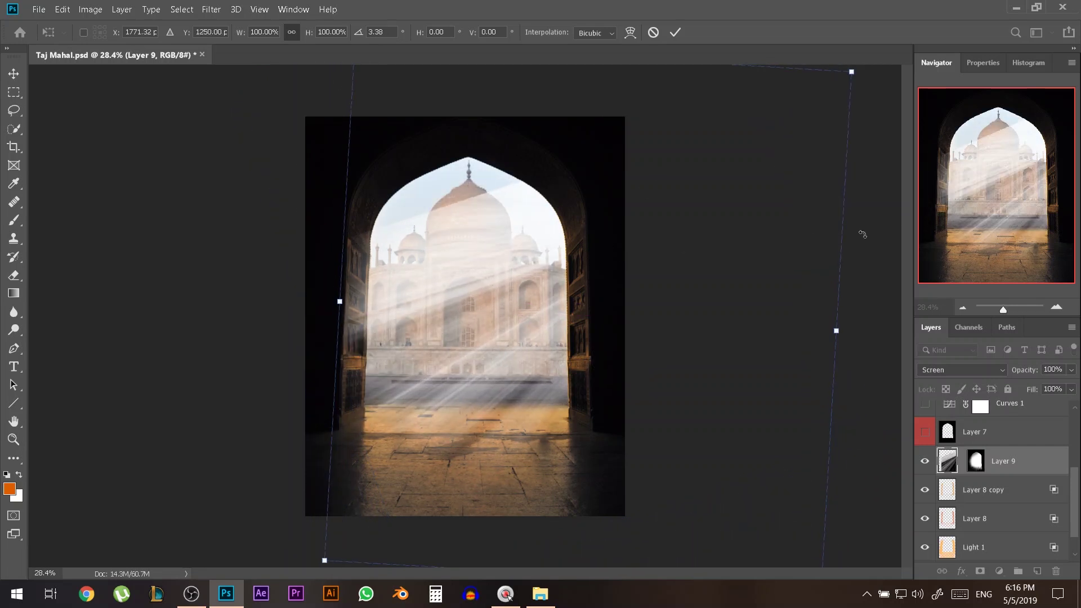
pyautogui.moveTo(609, 297); pyautogui.dragTo(602, 267)
pyautogui.press('Return')
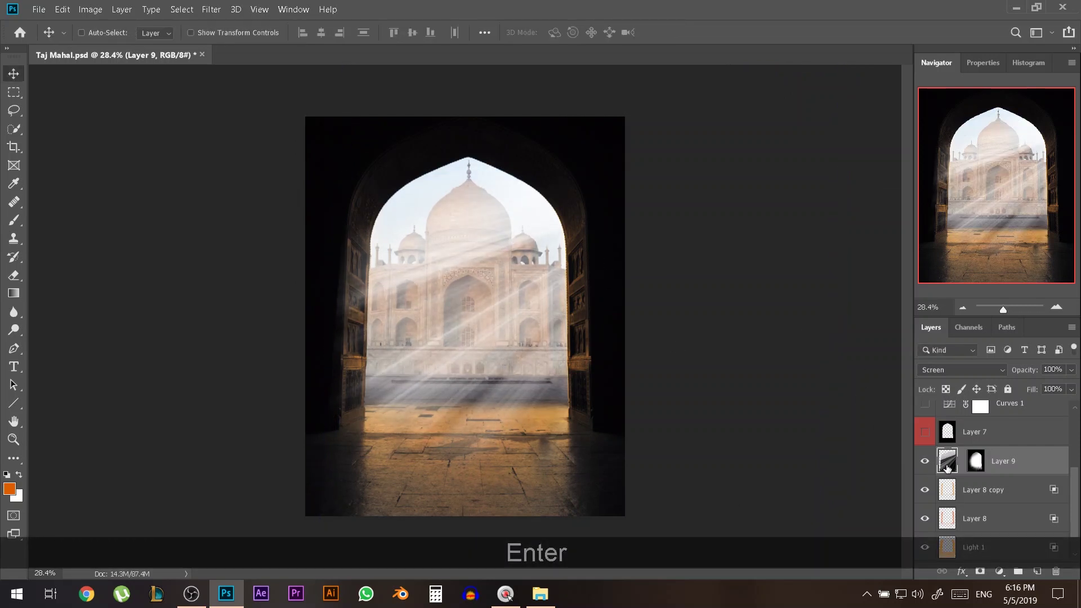
# - Colorize the ray image with Hue/Saturation and raise the saturation to 100
pyautogui.click(90, 12)
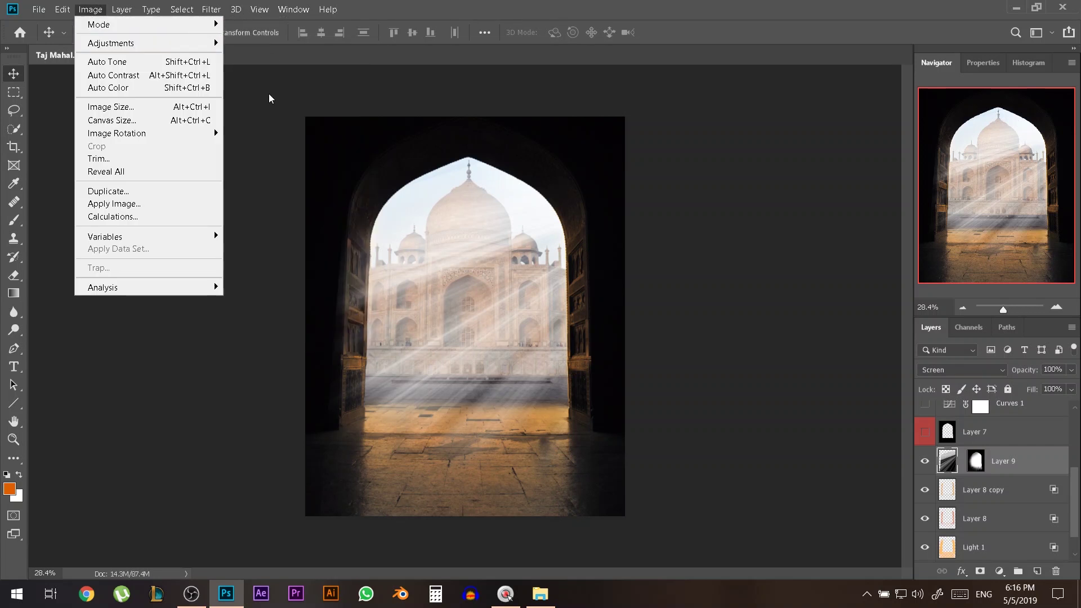
pyautogui.moveTo(206, 42)
pyautogui.click(276, 115)
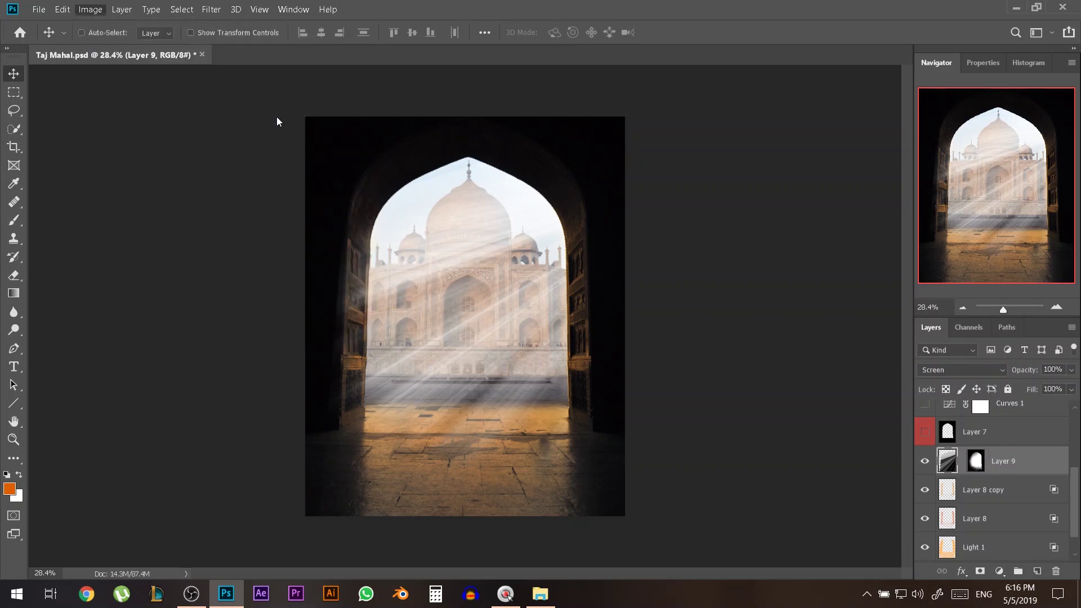
pyautogui.click(847, 190)
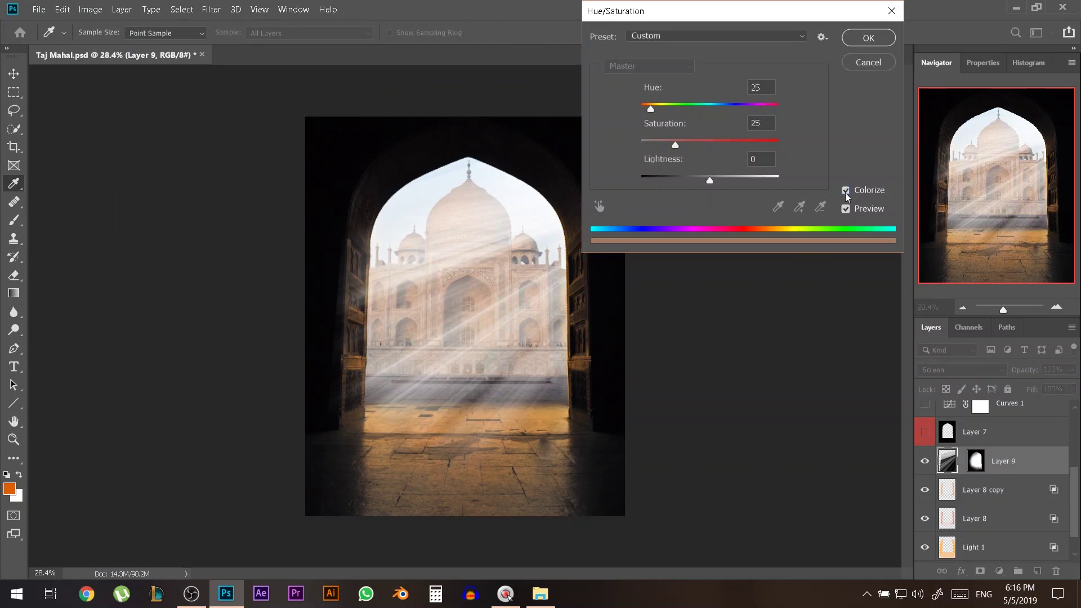
pyautogui.moveTo(704, 150); pyautogui.dragTo(870, 149)
# - Adjust the hue of the colorized rays to a warm golden orange, setting it to 33
pyautogui.moveTo(650, 109)
pyautogui.mouseDown()
pyautogui.moveTo(756, 116)
pyautogui.moveTo(653, 118)
pyautogui.mouseUp()
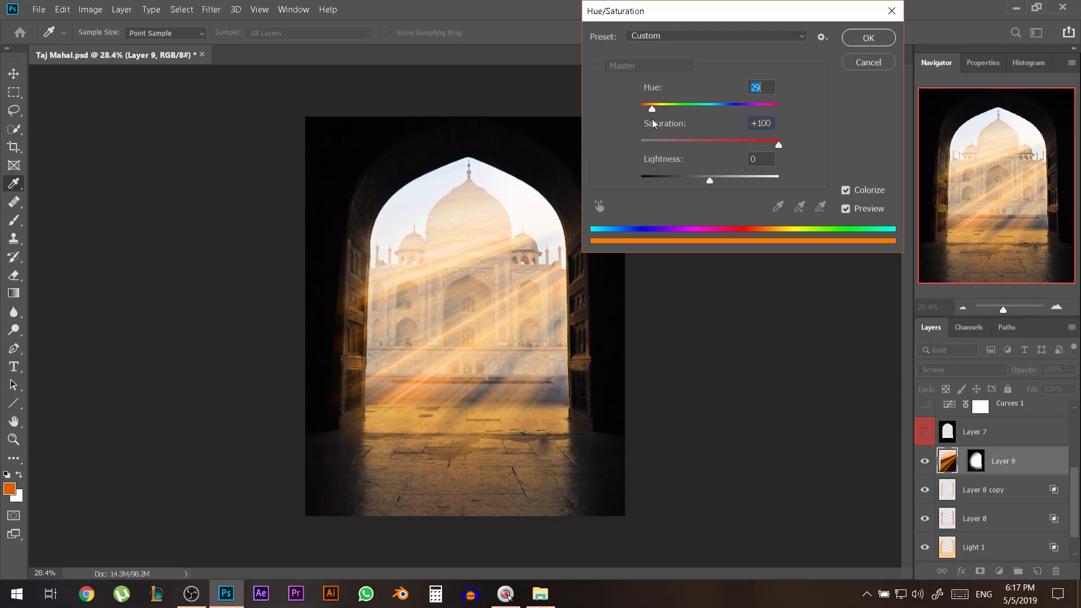
pyautogui.press('Down')
pyautogui.press('Down')
pyautogui.press('Down')
pyautogui.press('Down')
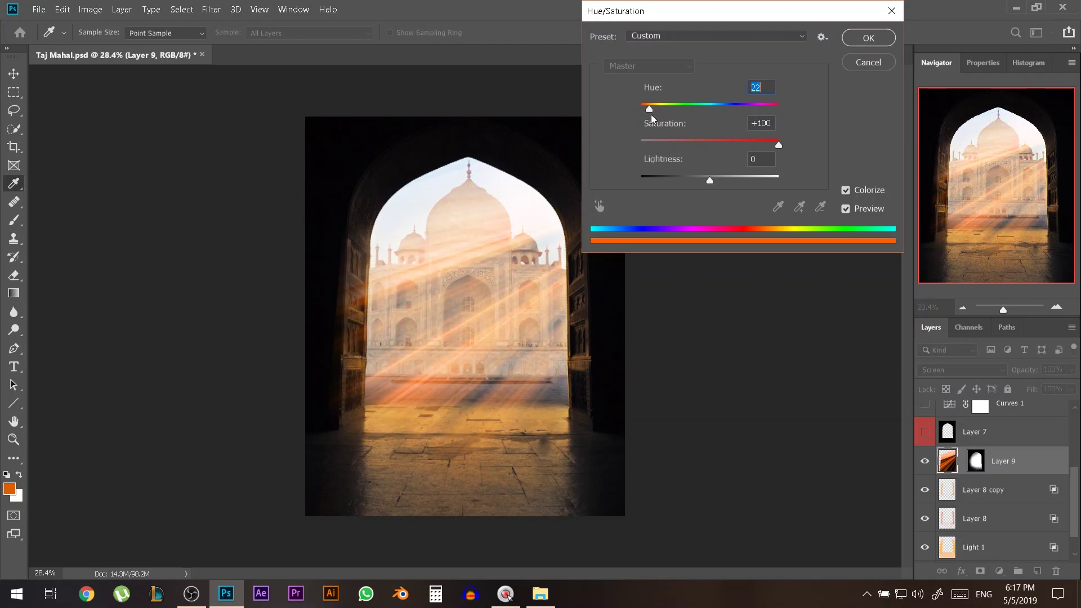
pyautogui.press('Up')
pyautogui.press('Up')
pyautogui.press('Up')
pyautogui.press('Up')
pyautogui.press('Up')
pyautogui.press('Up')
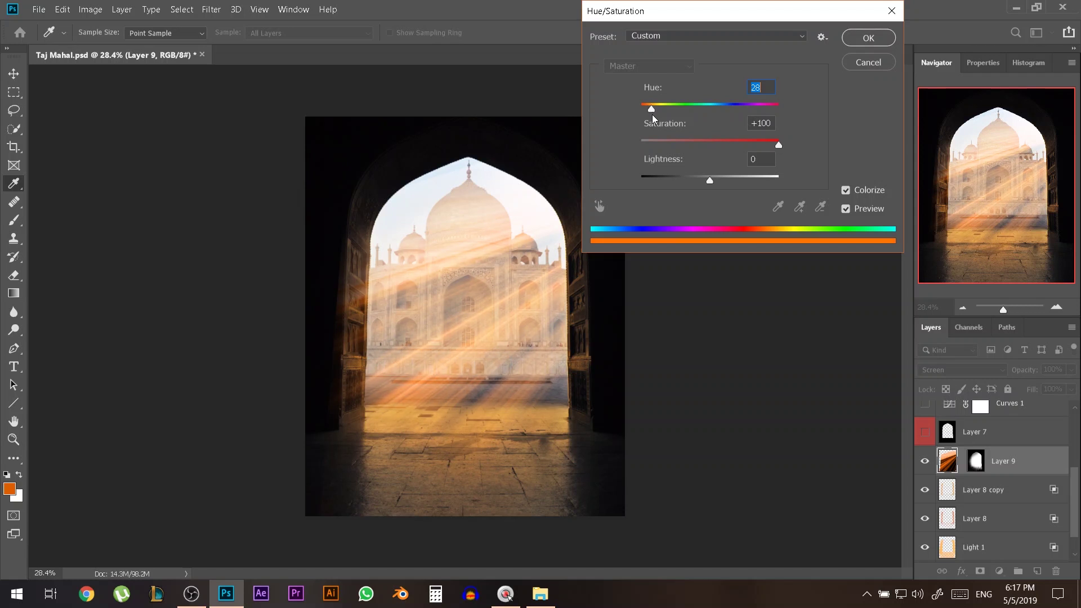
pyautogui.press('Up')
pyautogui.press('Up')
pyautogui.press('Up')
pyautogui.press('Up')
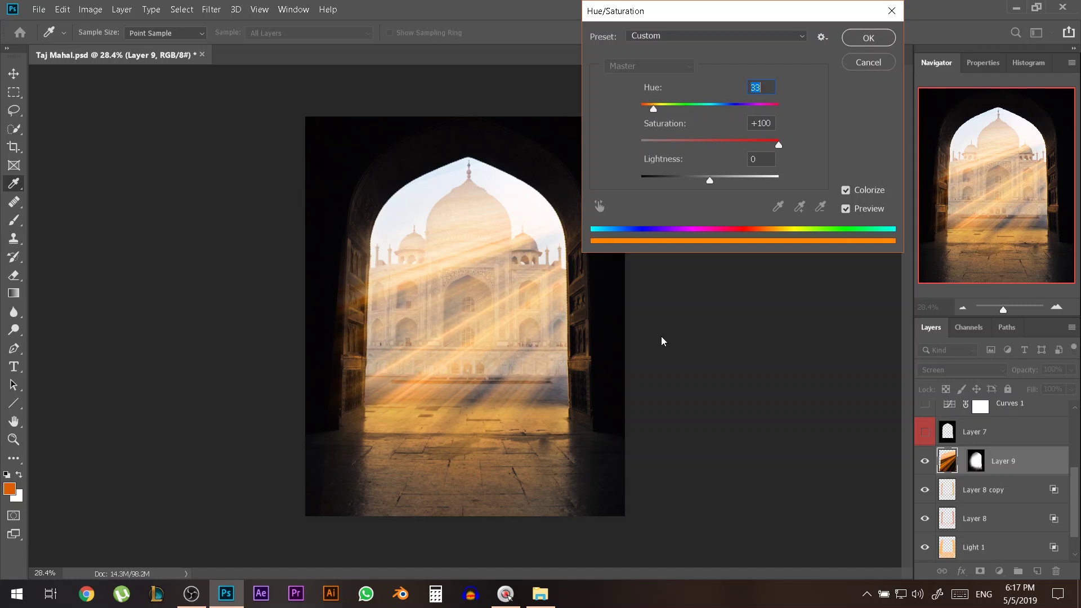
# - Set the rays' saturation to 55 and lightness to -40, and apply the Hue/Saturation adjustment
pyautogui.moveTo(710, 144); pyautogui.dragTo(767, 148)
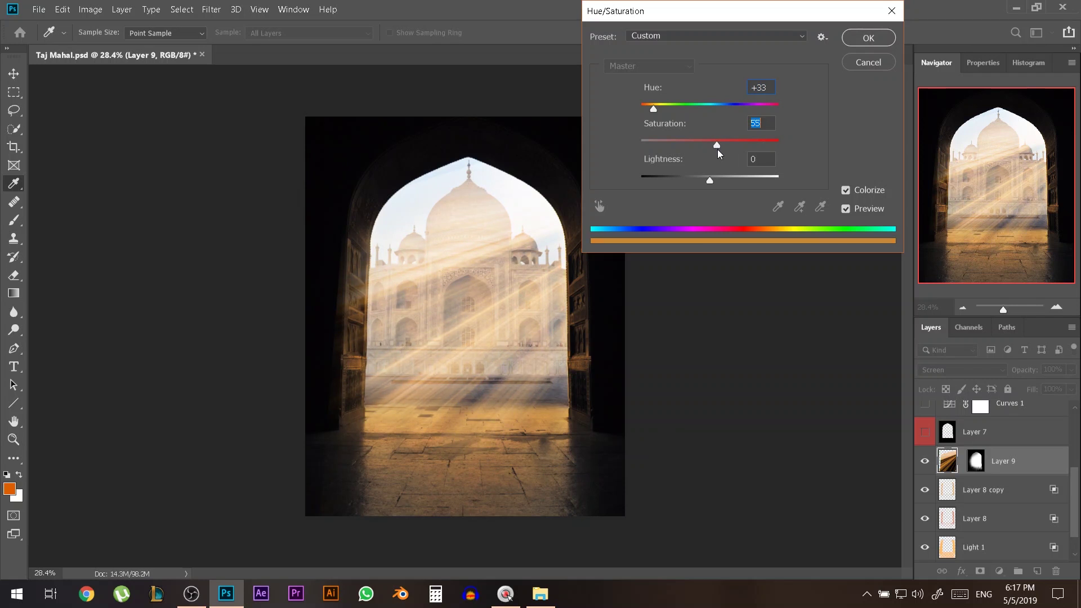
pyautogui.moveTo(711, 183); pyautogui.dragTo(682, 184)
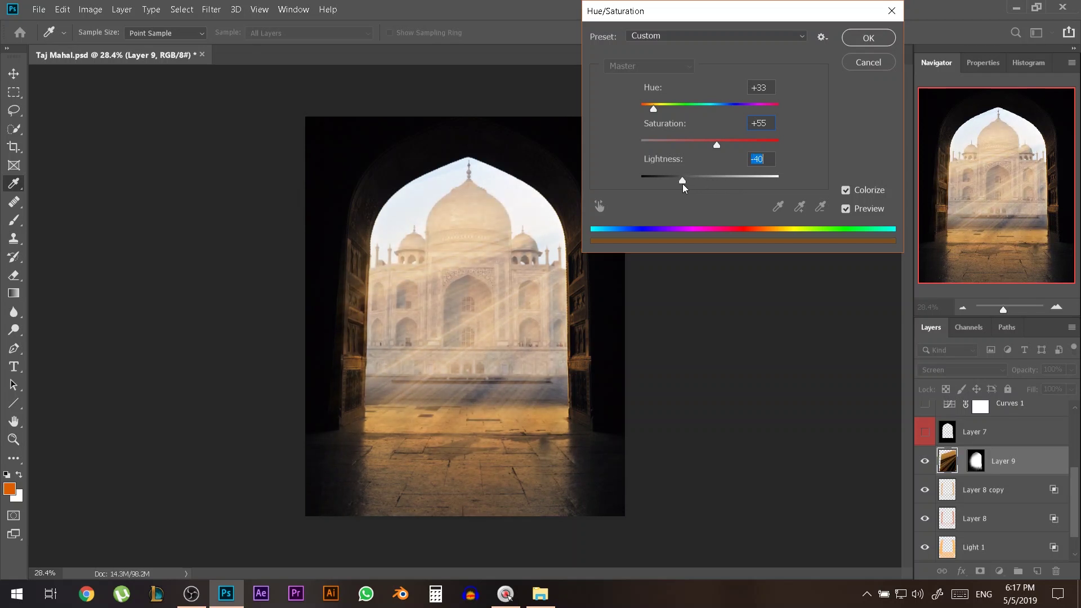
pyautogui.click(853, 39)
pyautogui.press('v')
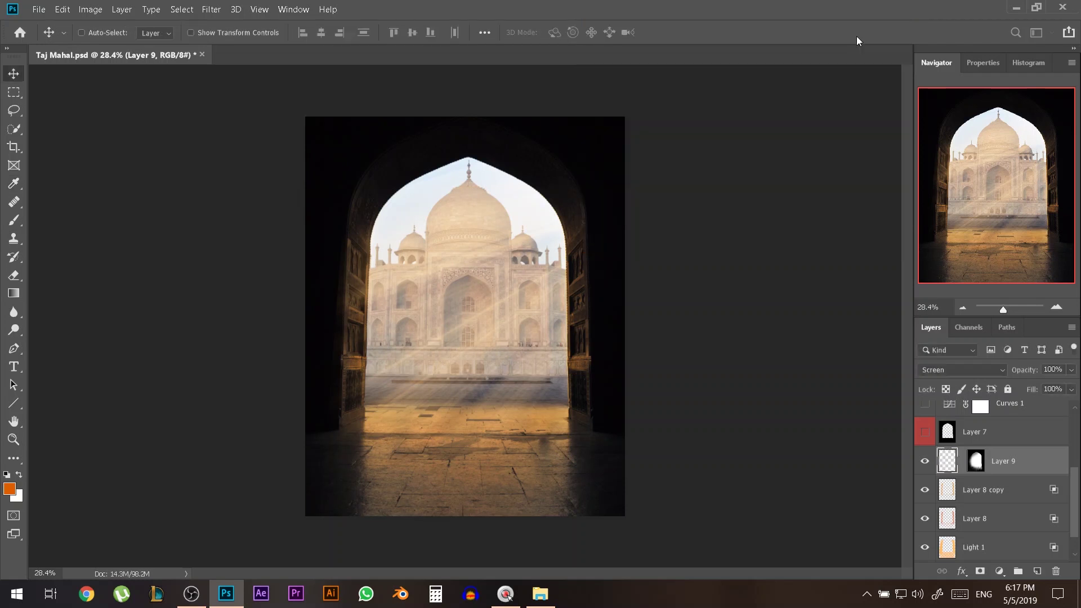
# - Fade the rays near the left door and the dome by painting the mask black with a brush enlarged to 575 at 41% opacity
pyautogui.click(976, 460)
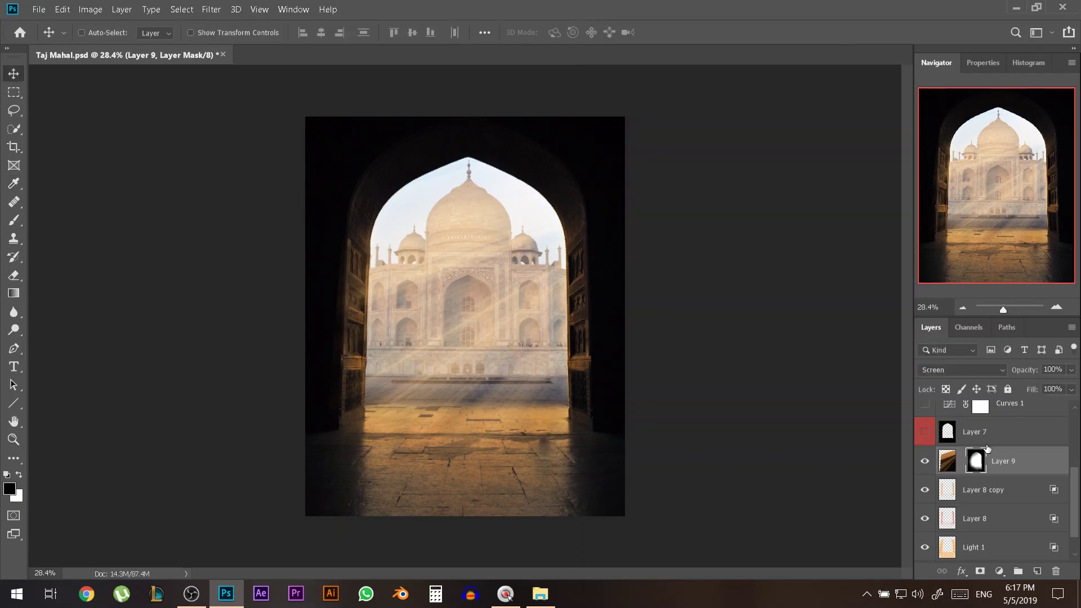
pyautogui.press('b')
pyautogui.keyDown('alt'); pyautogui.rightClick(357, 302); pyautogui.keyUp('alt')
pyautogui.scroll(5, 319, 299)
pyautogui.scroll(1, 320, 273)
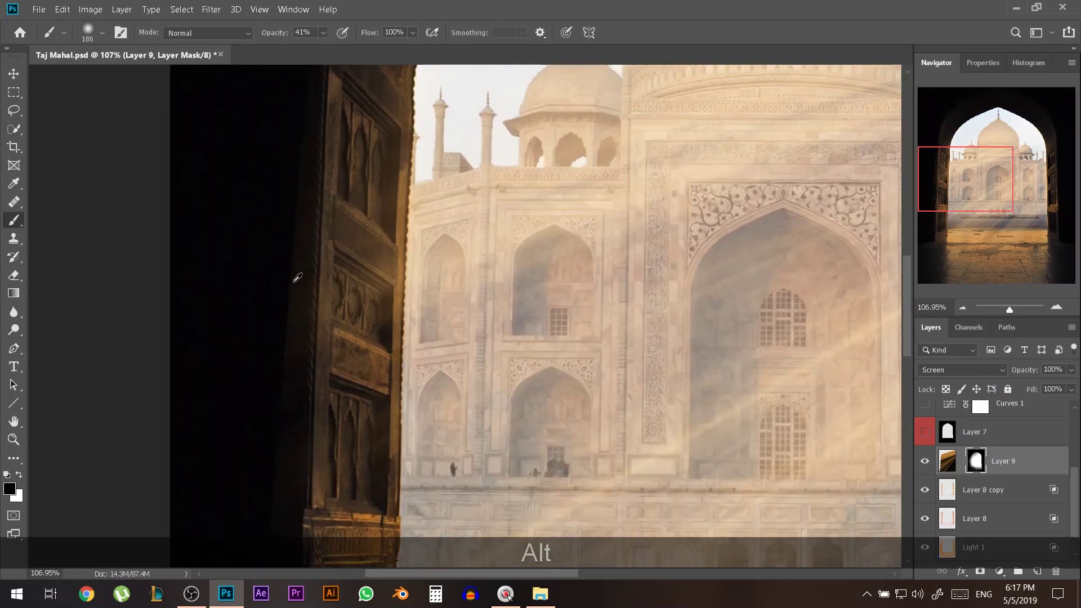
pyautogui.scroll(-5, 299, 338)
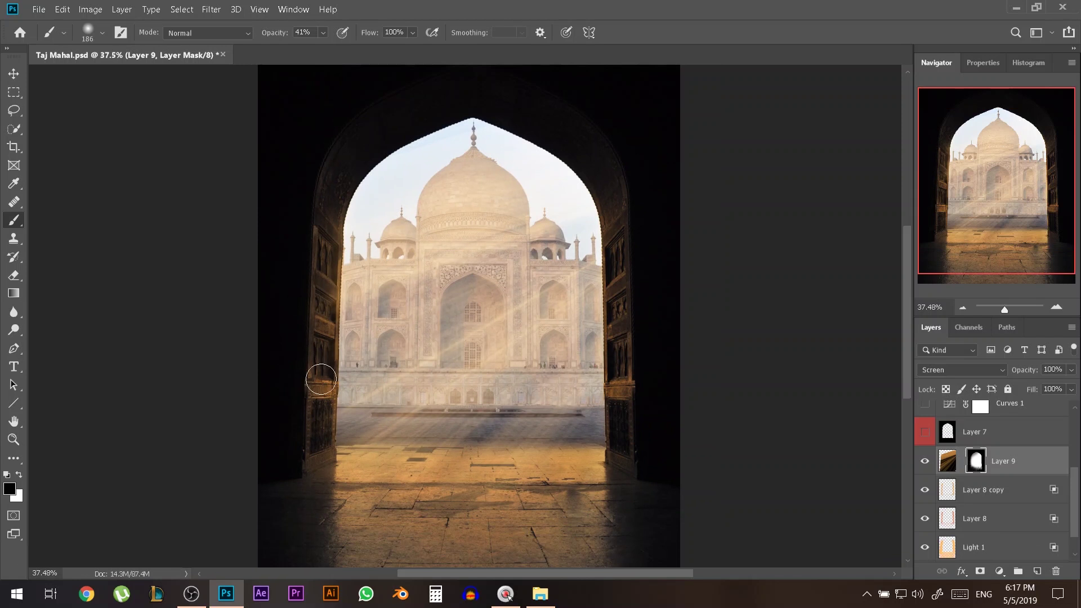
pyautogui.moveTo(304, 271); pyautogui.dragTo(507, 169)
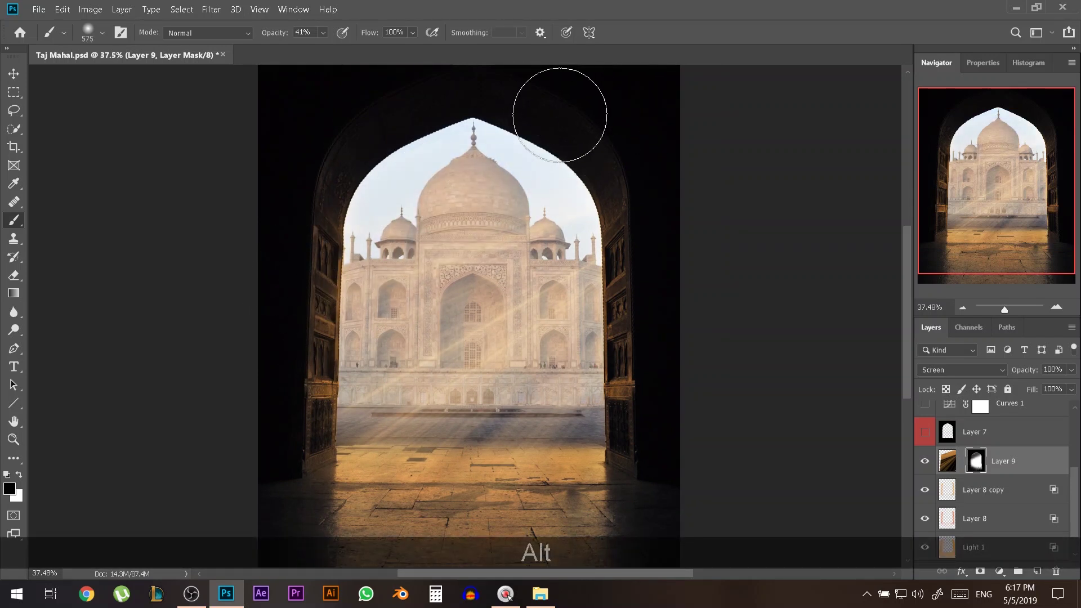
pyautogui.scroll(-1, 453, 279)
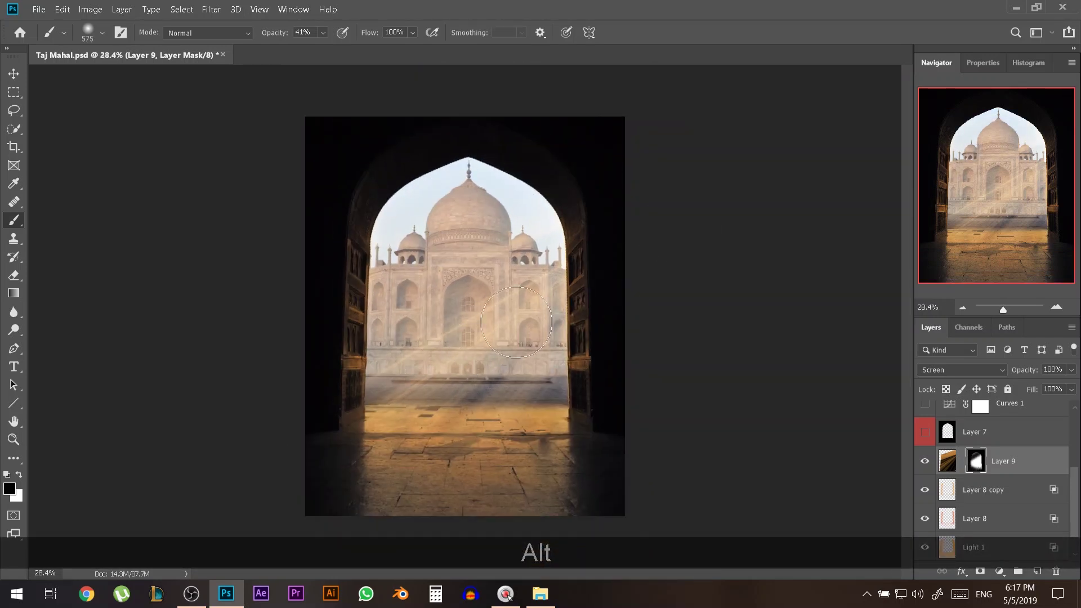
# - Restore the rays along the arch's right inner edge by painting the mask white at 100% opacity with a brush of size 58
pyautogui.click(20, 475)
pyautogui.moveTo(557, 347); pyautogui.dragTo(507, 338)
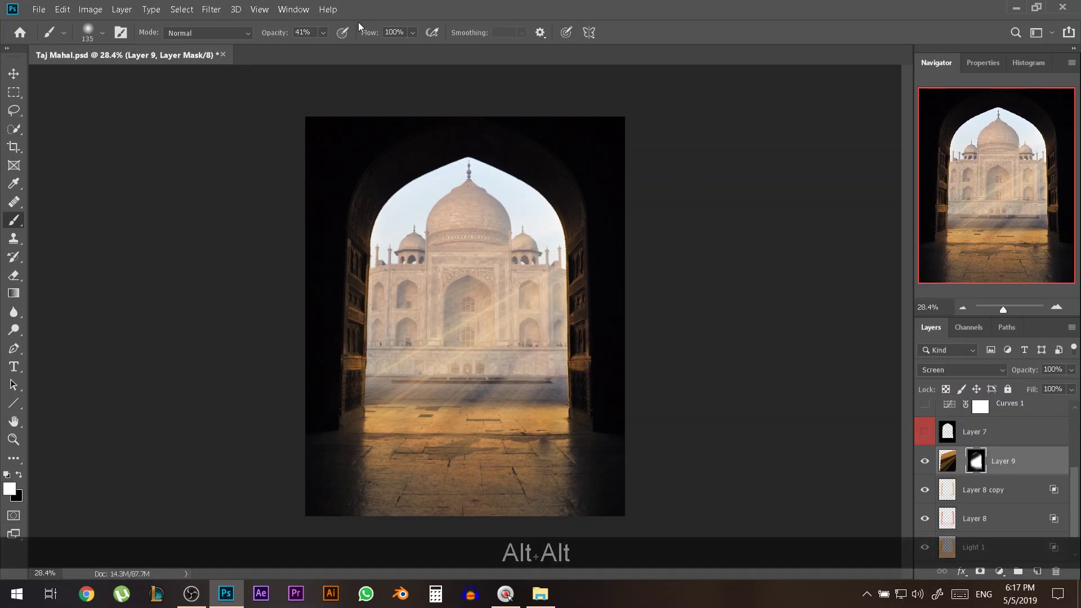
pyautogui.moveTo(289, 36); pyautogui.dragTo(338, 35)
pyautogui.scroll(5, 549, 202)
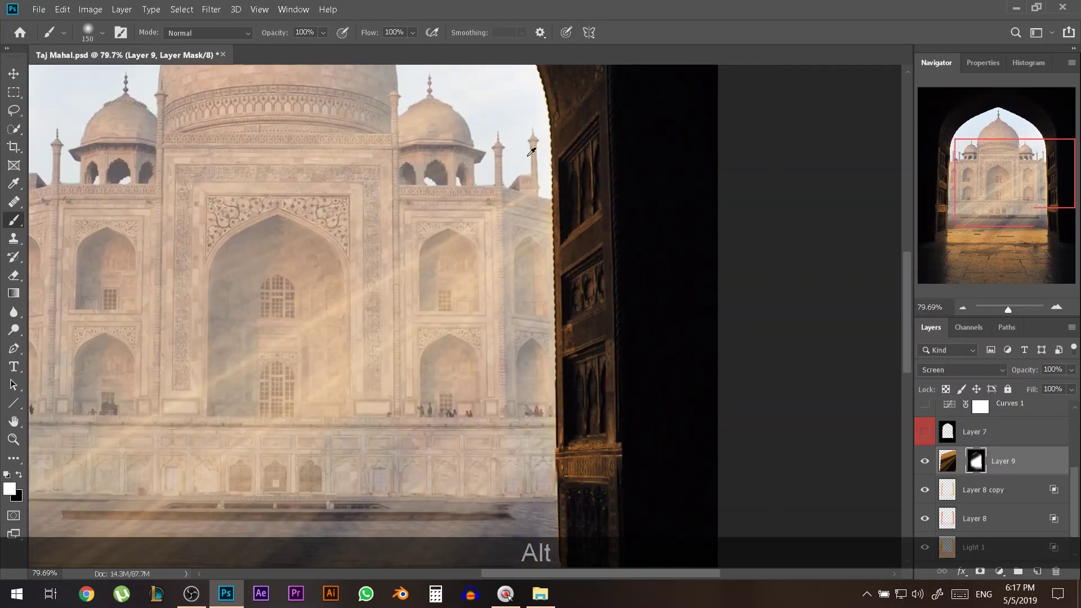
pyautogui.moveTo(524, 202); pyautogui.dragTo(540, 163)
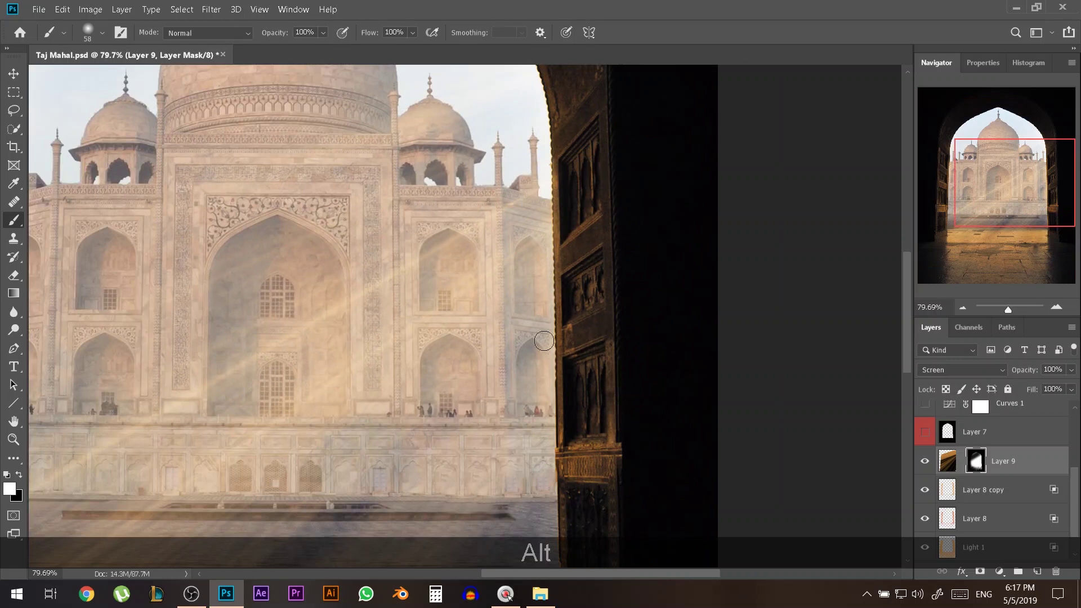
pyautogui.moveTo(543, 454)
pyautogui.mouseDown()
pyautogui.moveTo(536, 280)
pyautogui.moveTo(545, 264)
pyautogui.moveTo(551, 387)
pyautogui.moveTo(537, 172)
pyautogui.mouseUp()
pyautogui.scroll(-3, 548, 225)
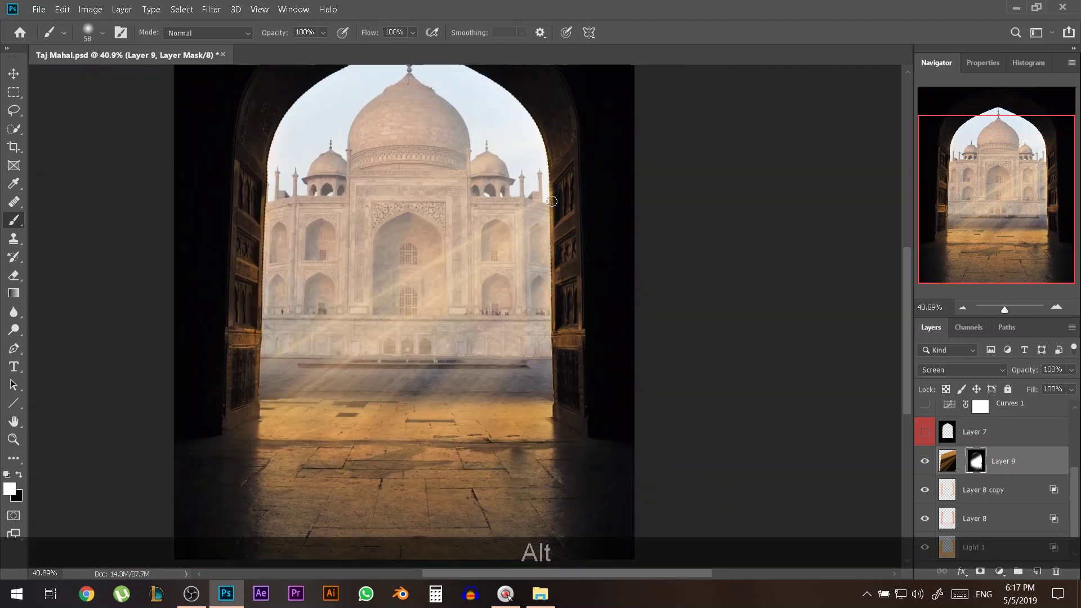
# - Try a white mask stroke over the lower rays with a brush enlarged to 379, and undo it
pyautogui.moveTo(338, 321); pyautogui.dragTo(394, 321)
pyautogui.hotkey('ctrl', 'z')
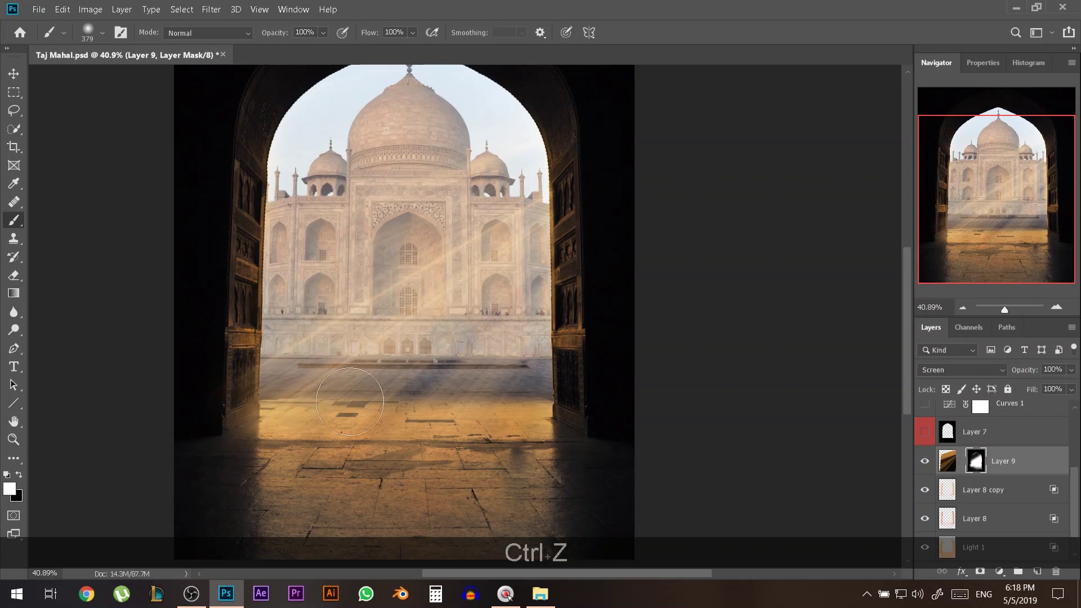
pyautogui.press('v')
# - Toggle the visibility of the rays layer to compare the image with and without it
pyautogui.click(925, 461)
pyautogui.click(925, 461)
pyautogui.click(926, 463)
pyautogui.click(925, 467)
# - Group the rays layer with Layer 8 copy, Layer 8 and Light 1
pyautogui.scroll(-1, 925, 461)
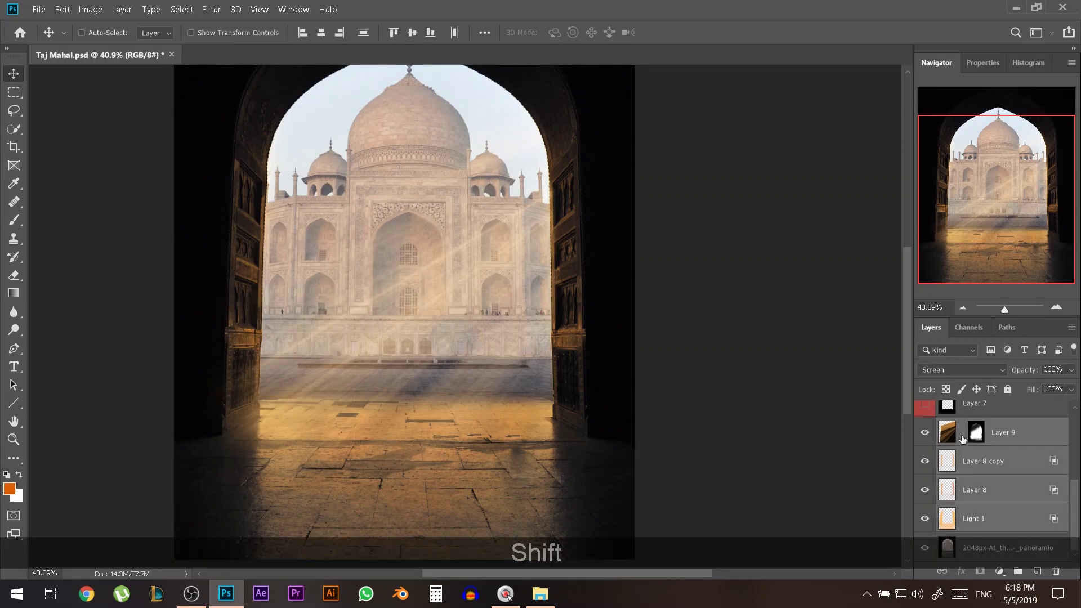
pyautogui.hotkey('shift', 'ctrl', 'g')
# - Toggle the visibility of the lighting group to compare the composite before and after the light effects
pyautogui.click(925, 525)
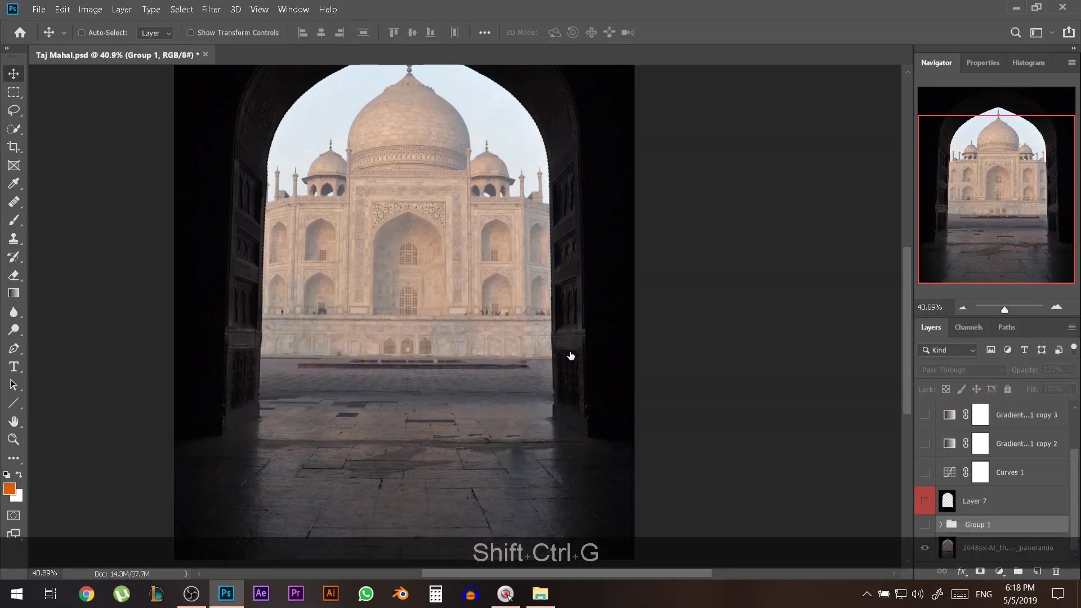
pyautogui.scroll(-1, 572, 323)
pyautogui.click(924, 526)
pyautogui.click(922, 526)
pyautogui.click(923, 526)
pyautogui.click(924, 525)
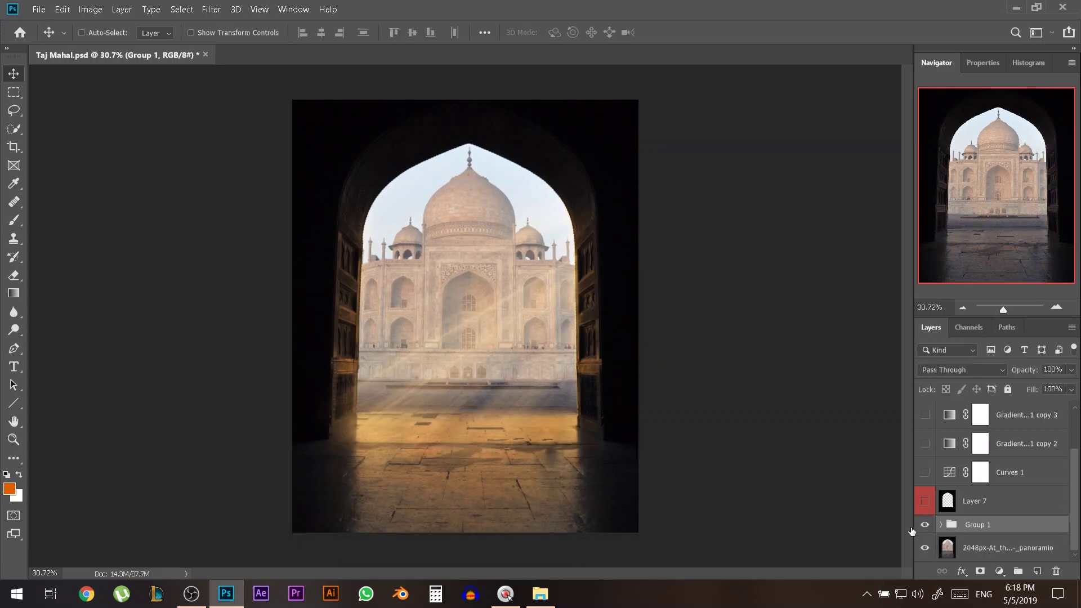
pyautogui.keyDown('alt'); pyautogui.click(924, 526); pyautogui.keyUp('alt')
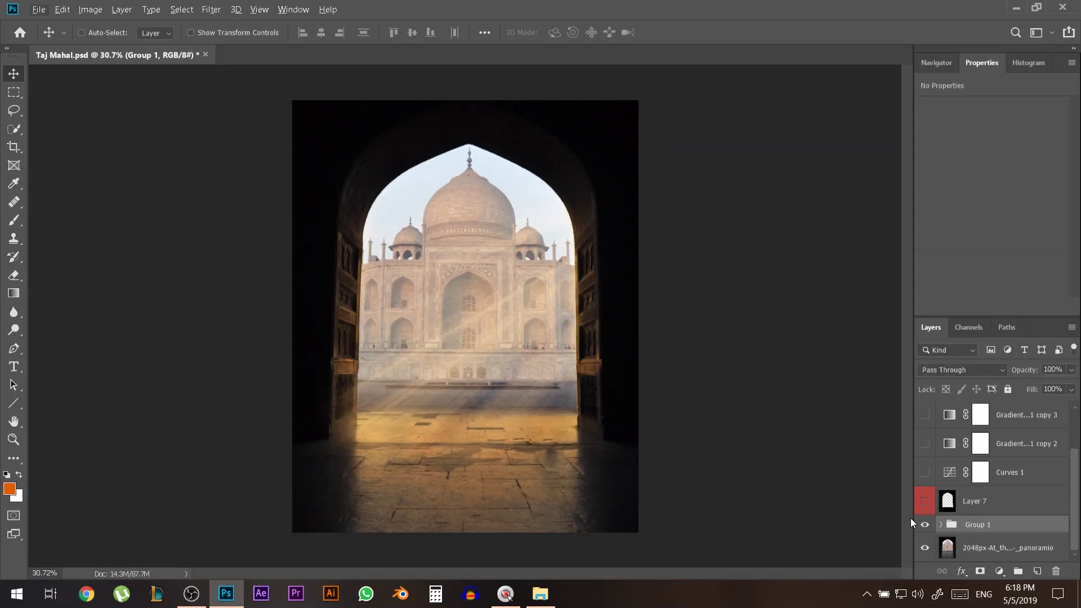
pyautogui.press('alt')
pyautogui.press('alt')
pyautogui.scroll(1, 497, 386)
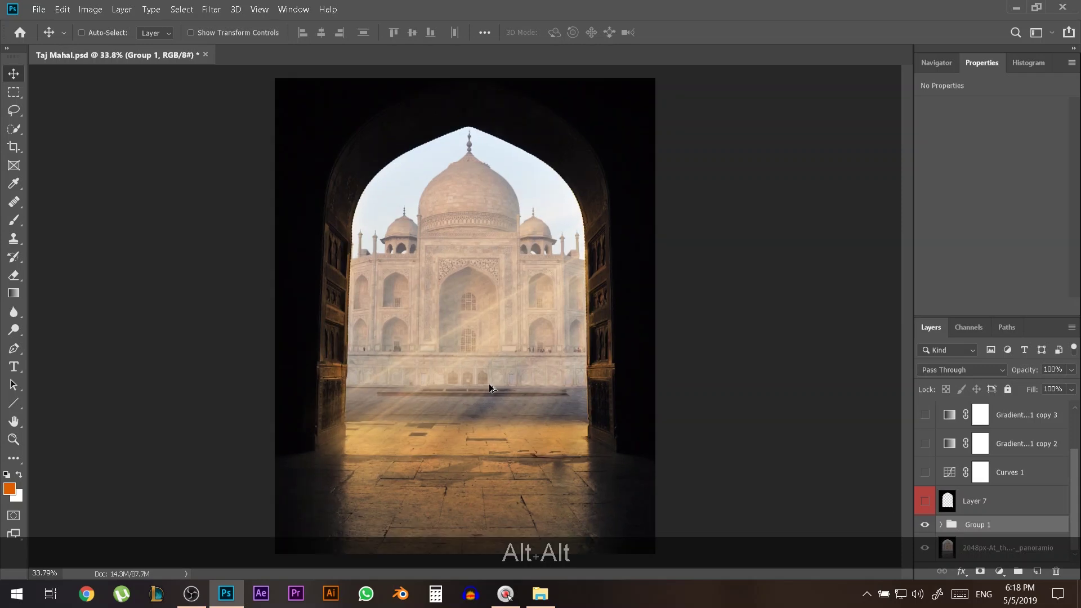